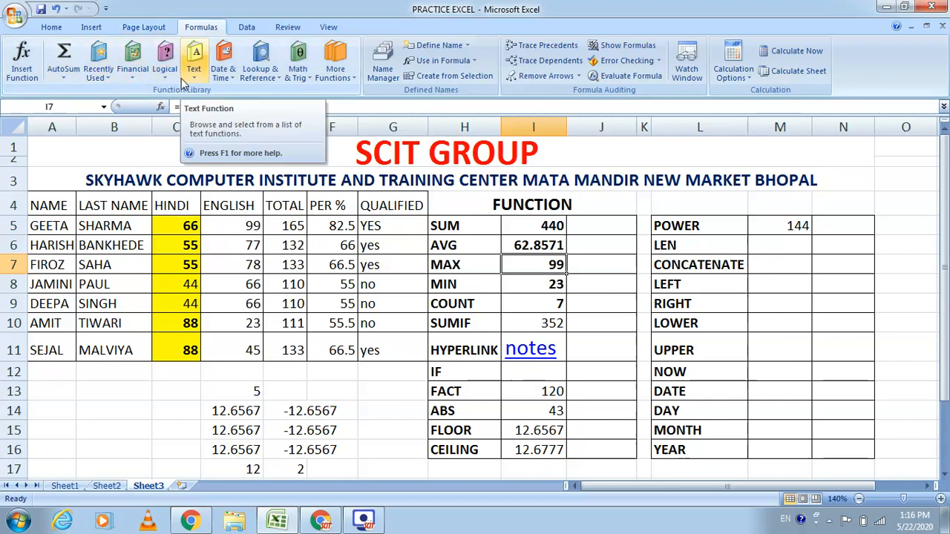
Turn on the screen magnifier and view the function arguments of the MAX formula in I7.
key("super+plus")
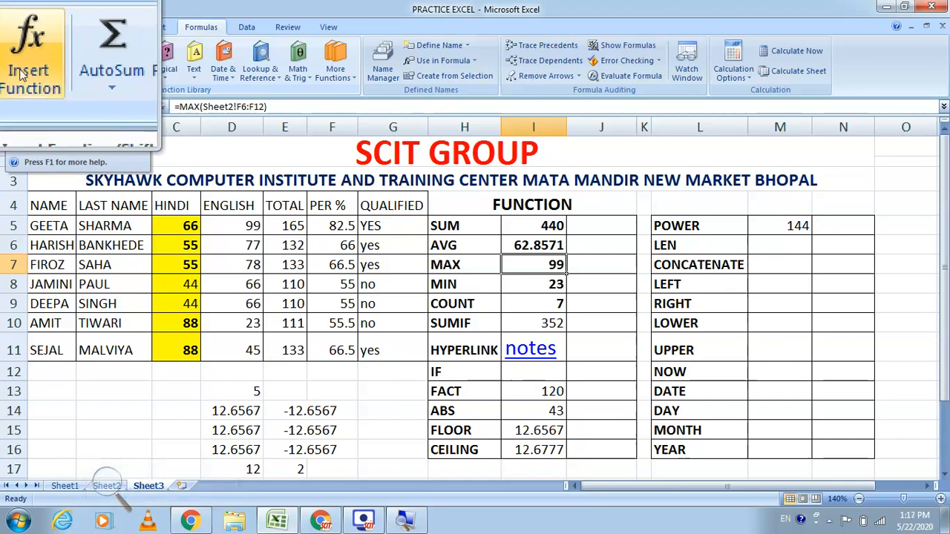
left_click(7, 70)
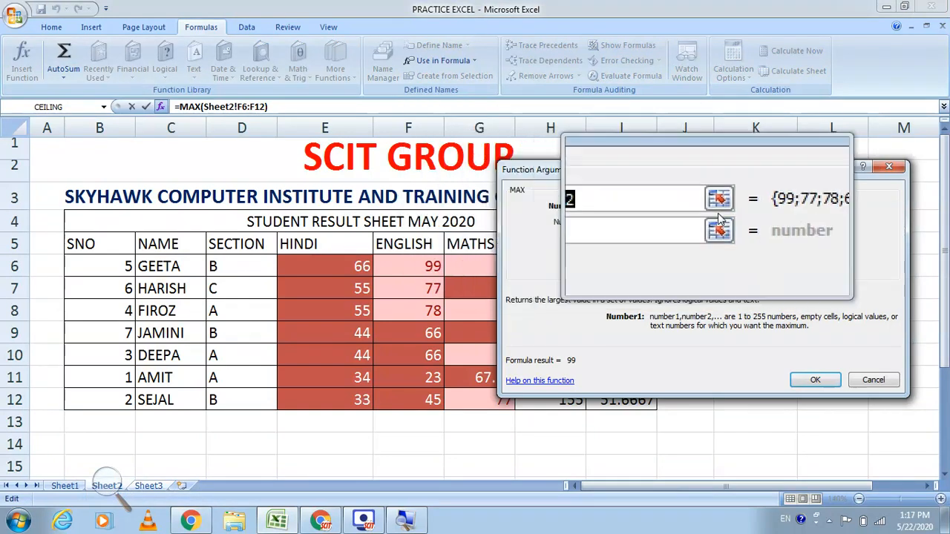
left_click(886, 170)
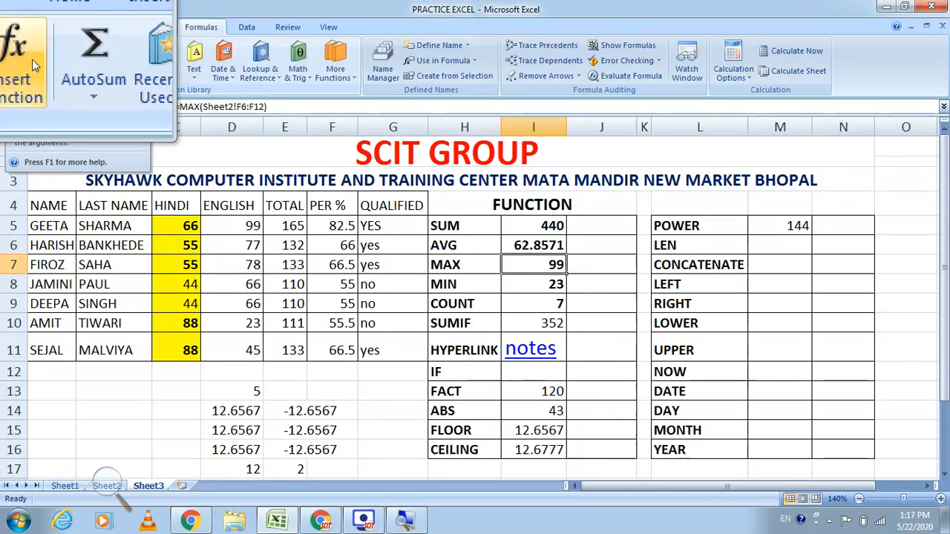
Look through the AutoSum, recently used, financial and logical function lists.
left_click(76, 85)
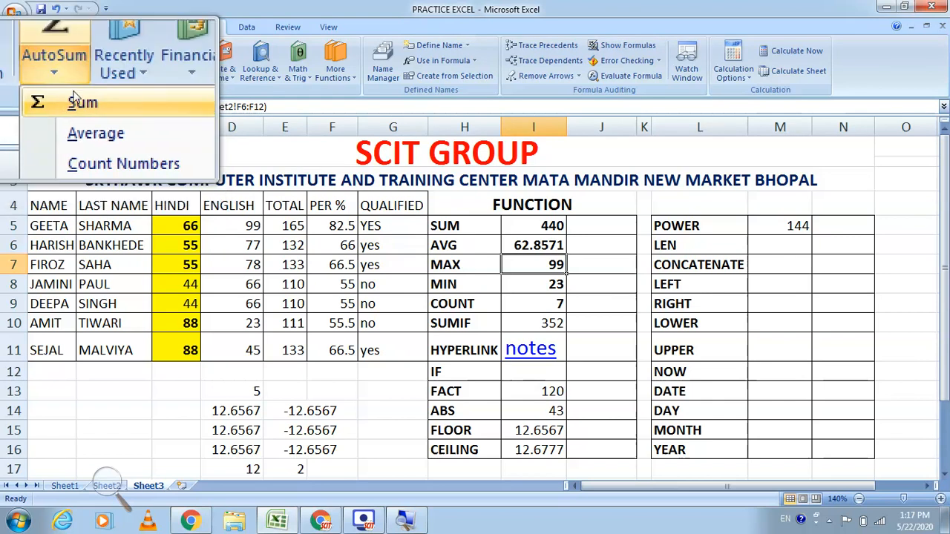
left_click(103, 80)
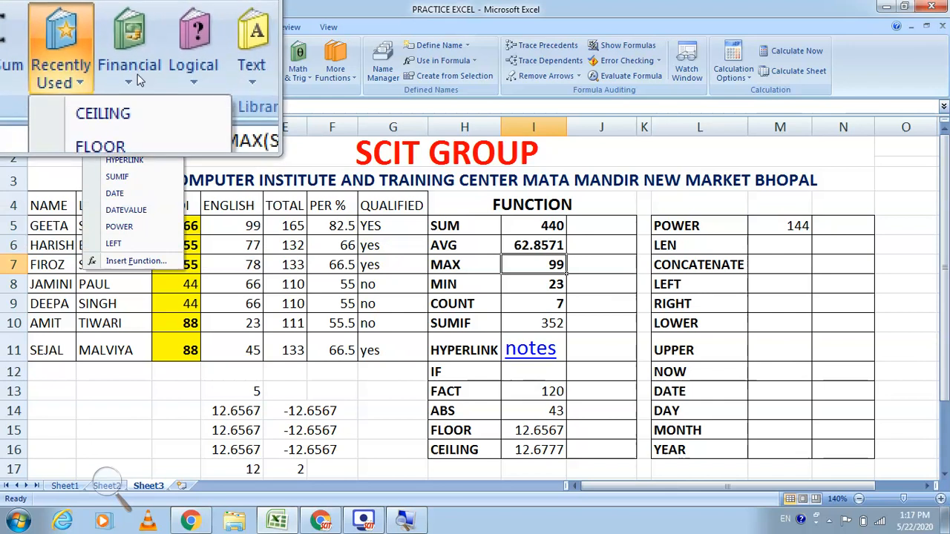
left_click(132, 82)
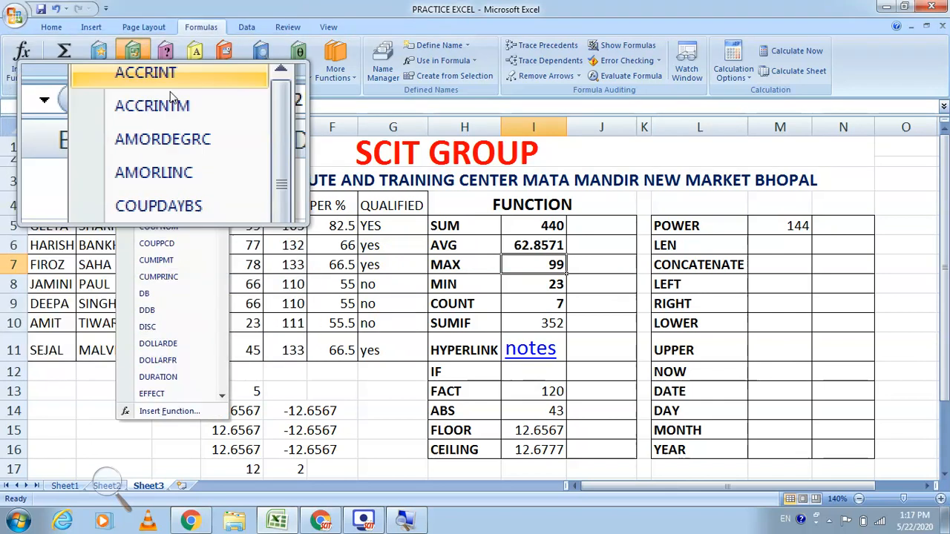
left_click(174, 78)
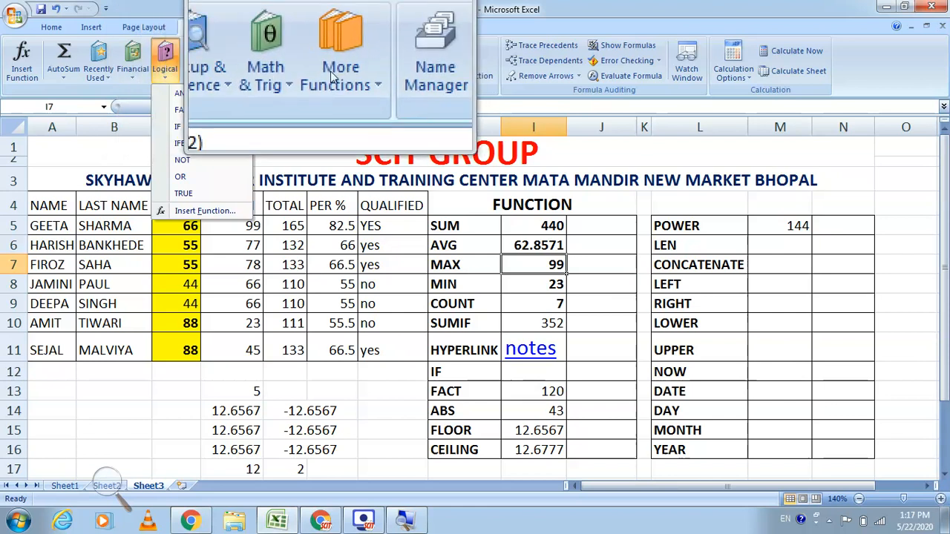
left_click(307, 355)
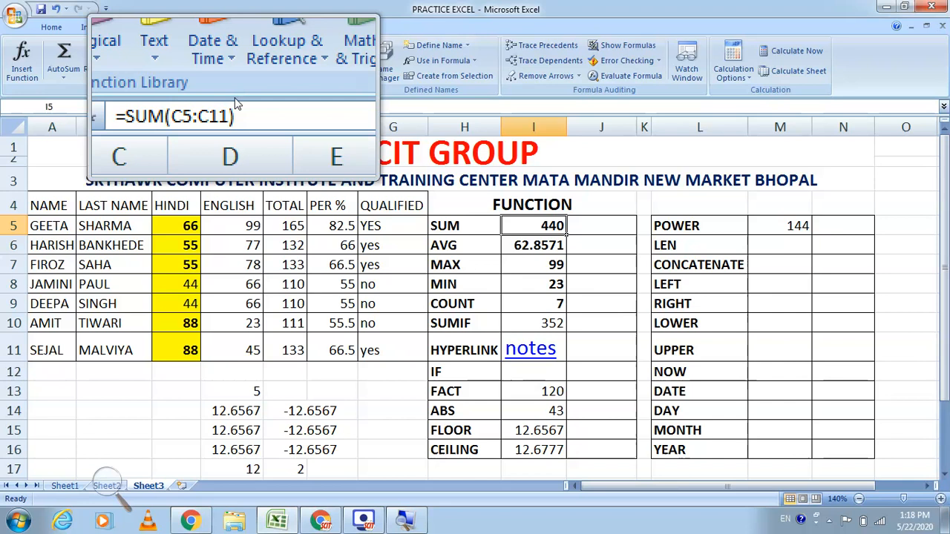
Review the formulas behind the AVG and MAX results and the IF formula in QUALIFIED cell G5.
left_click(524, 250)
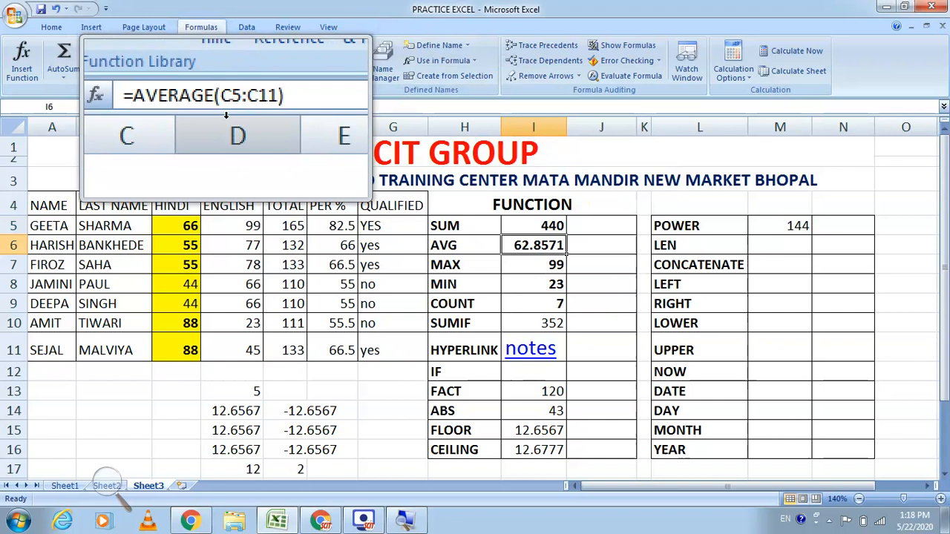
left_click(521, 263)
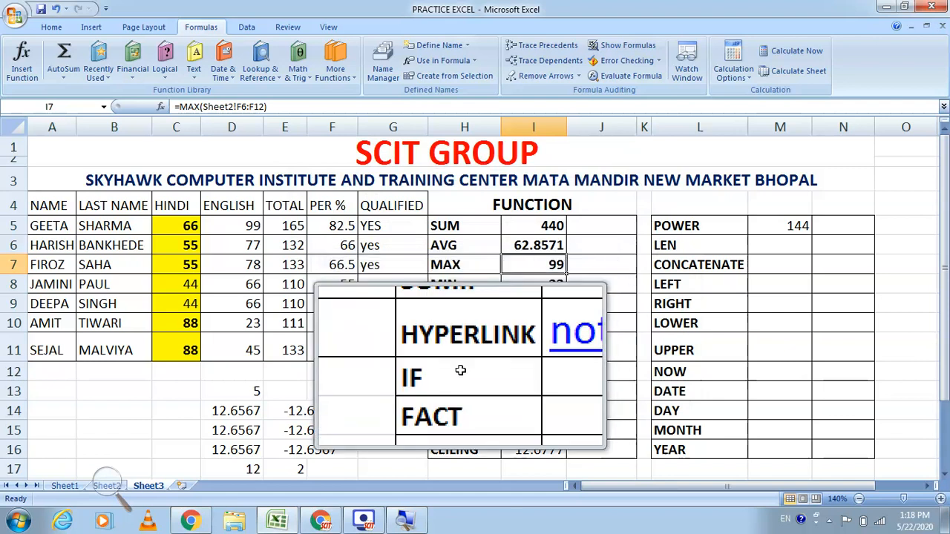
left_click(460, 370)
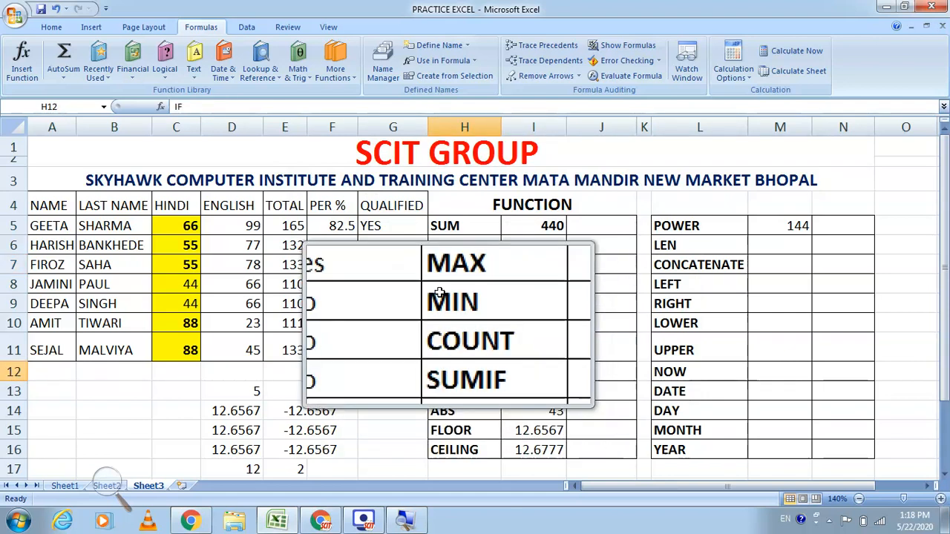
left_click(386, 223)
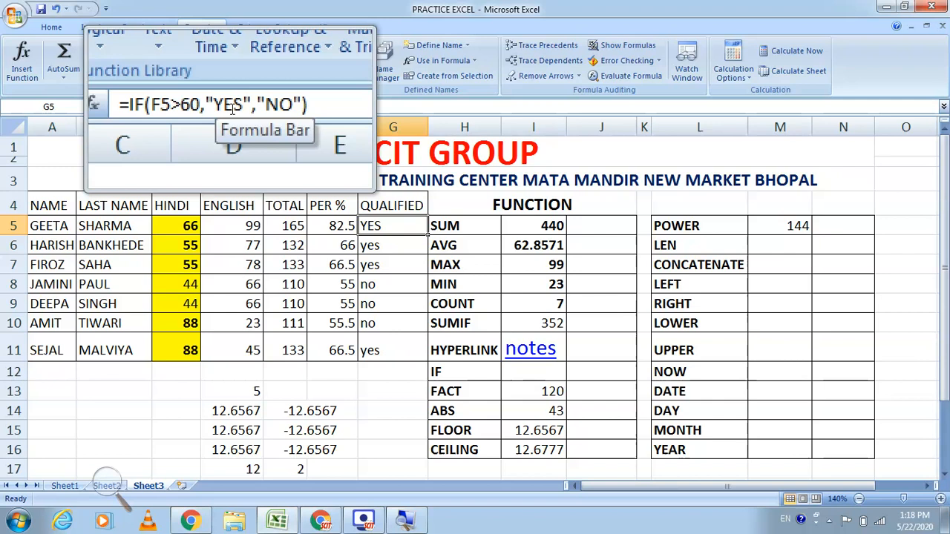
Clear the QUALIFIED cells G6:G11 and start an IF function in G6 with the logical test F6>60.
left_click_drag(383, 245, 401, 342)
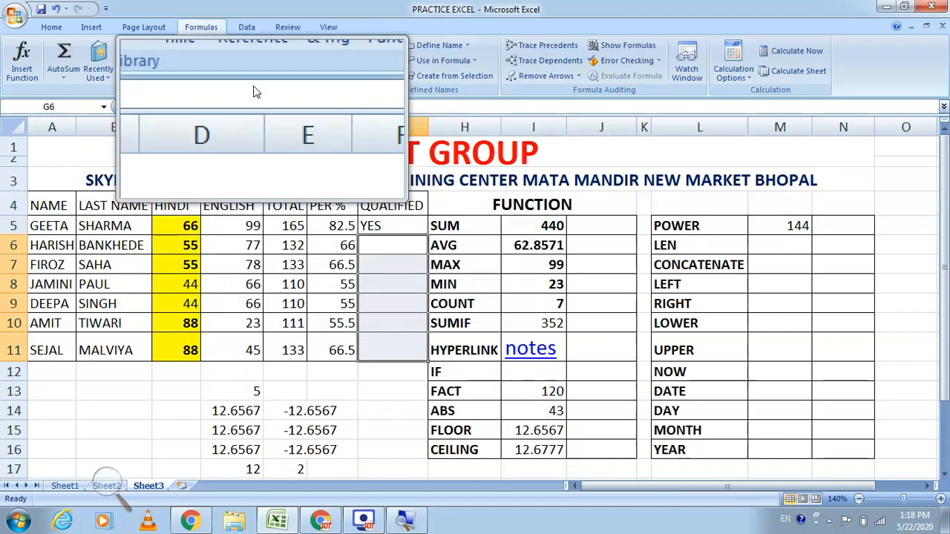
left_click(193, 71)
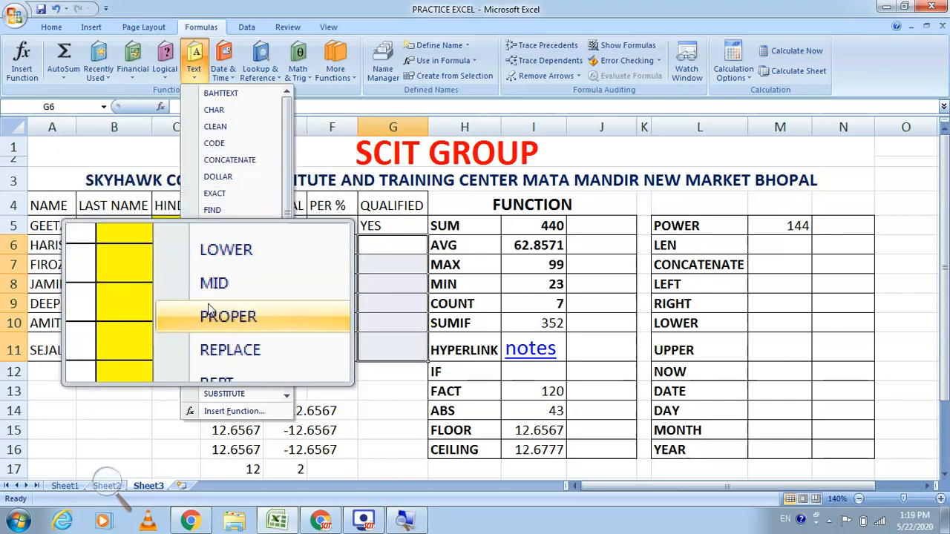
left_click(168, 72)
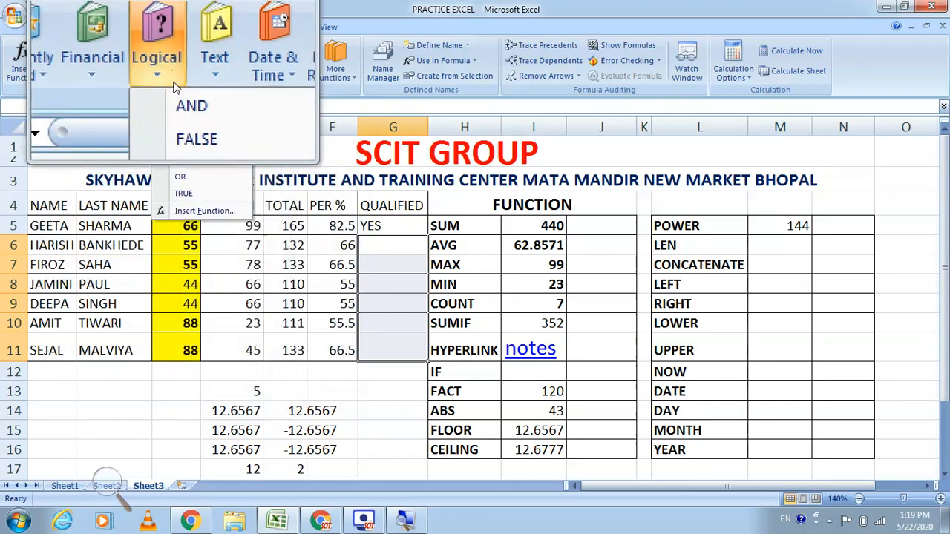
left_click(189, 123)
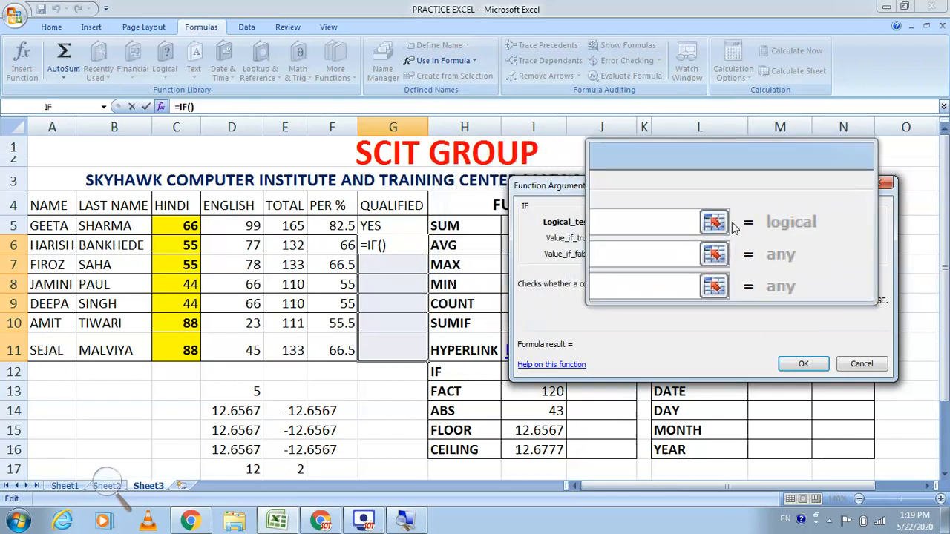
left_click(716, 227)
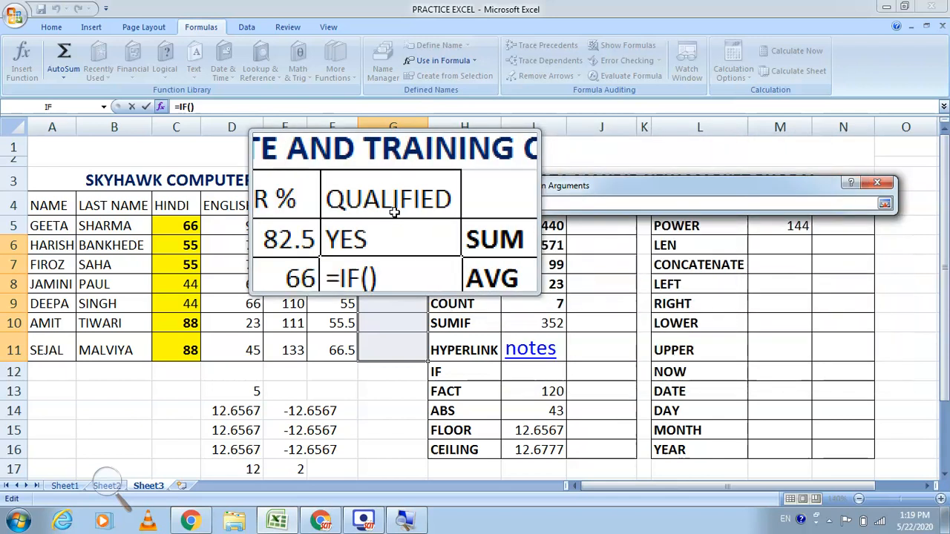
left_click(335, 245)
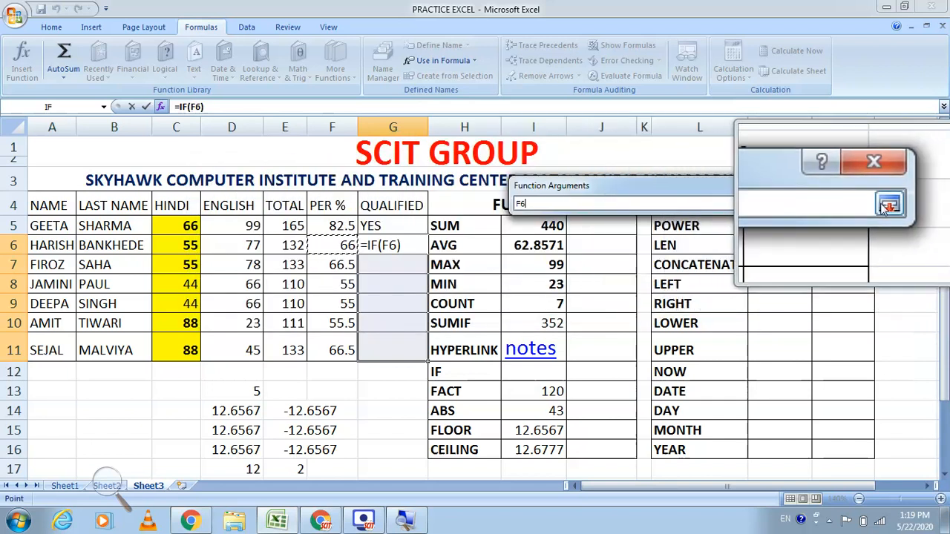
left_click(890, 204)
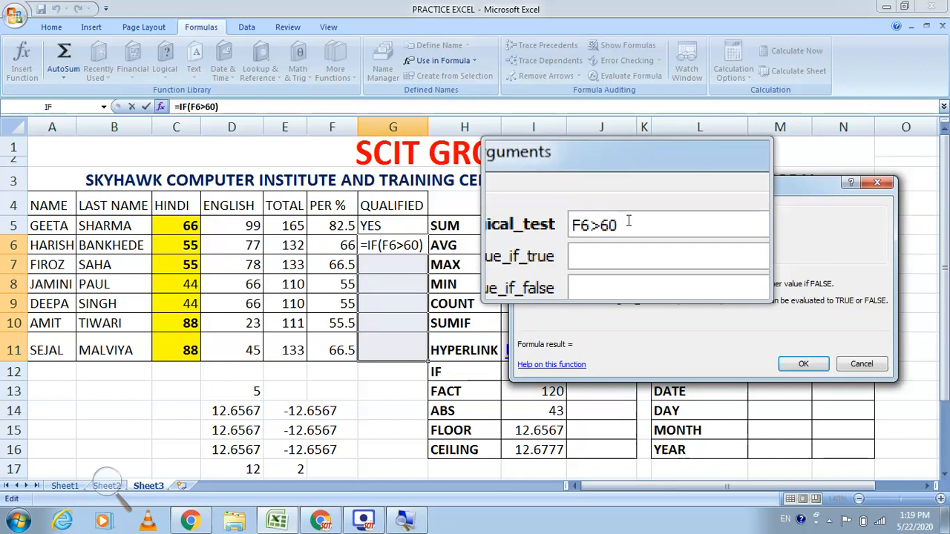
Set the IF results to "qualified" when true and "not qualified" when false, and fill the formula down to G11.
left_click(621, 245)
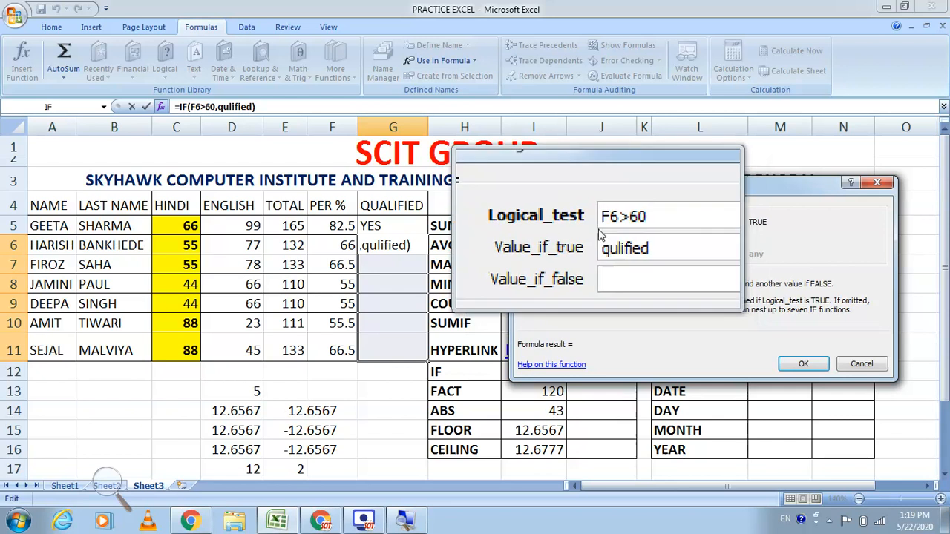
left_click(613, 239)
type("alified")
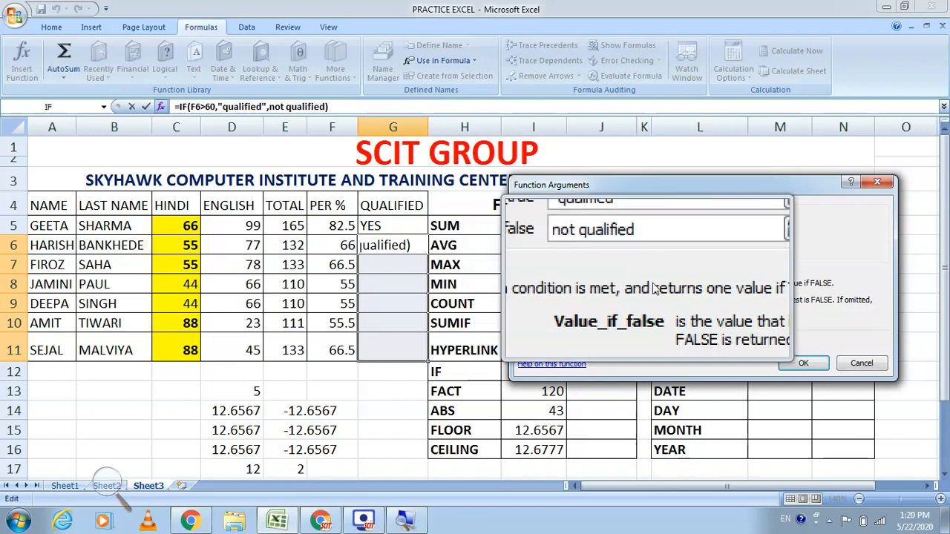
left_click(791, 368)
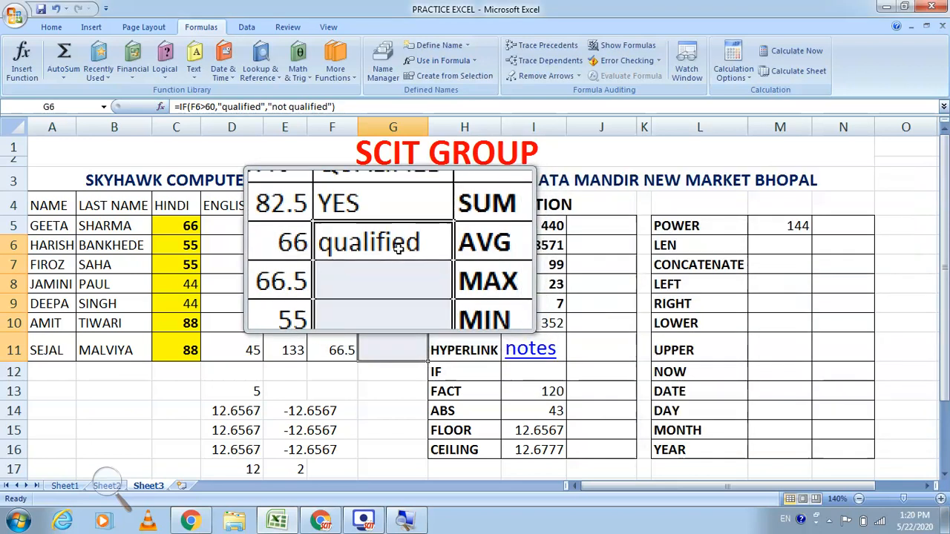
left_click_drag(428, 255, 426, 356)
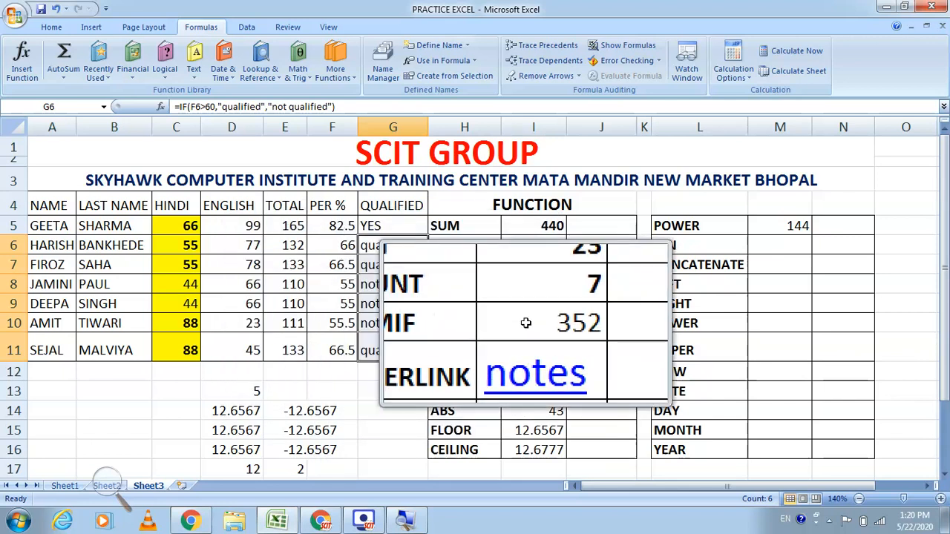
Check the existing SUMIF formula in I10 and start a new SUMIF function in J10.
left_click(525, 324)
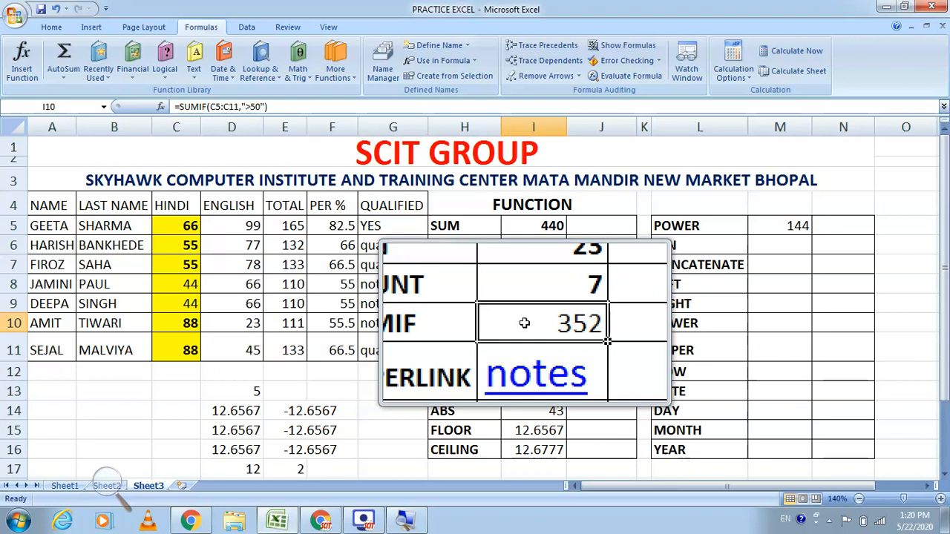
left_click(575, 324)
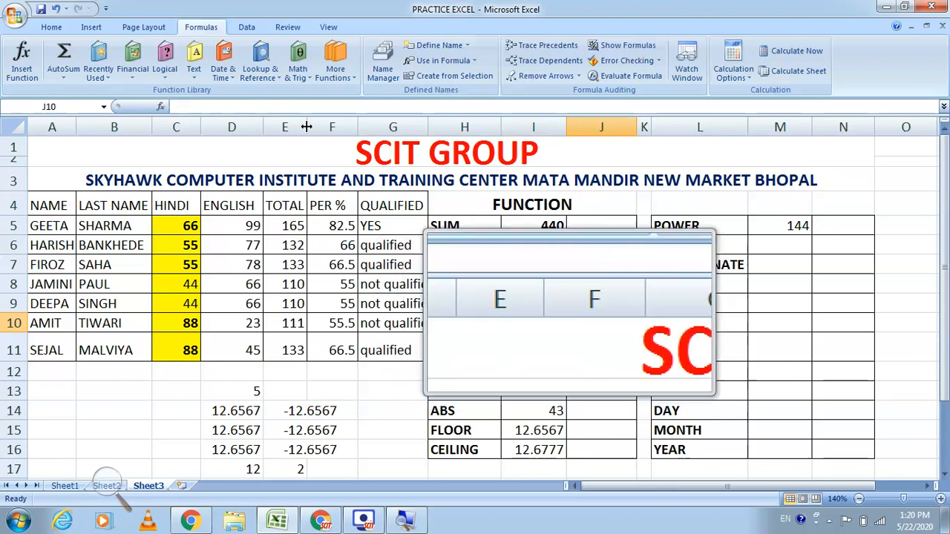
left_click(99, 70)
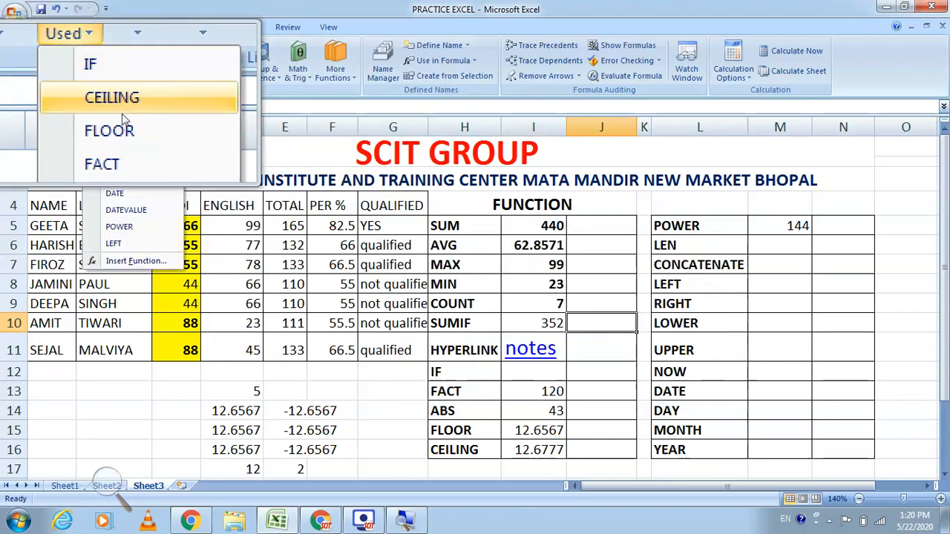
left_click(122, 175)
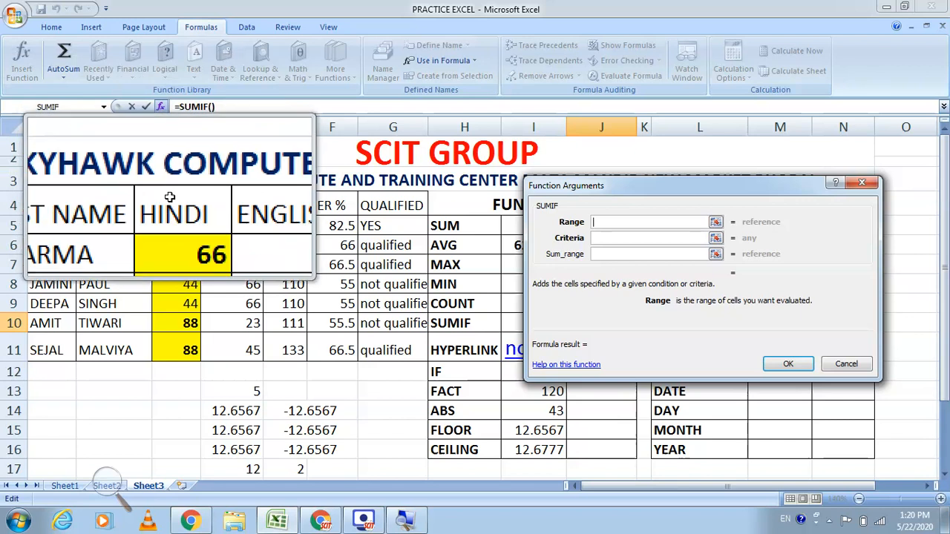
type("`")
key("super+Escape")
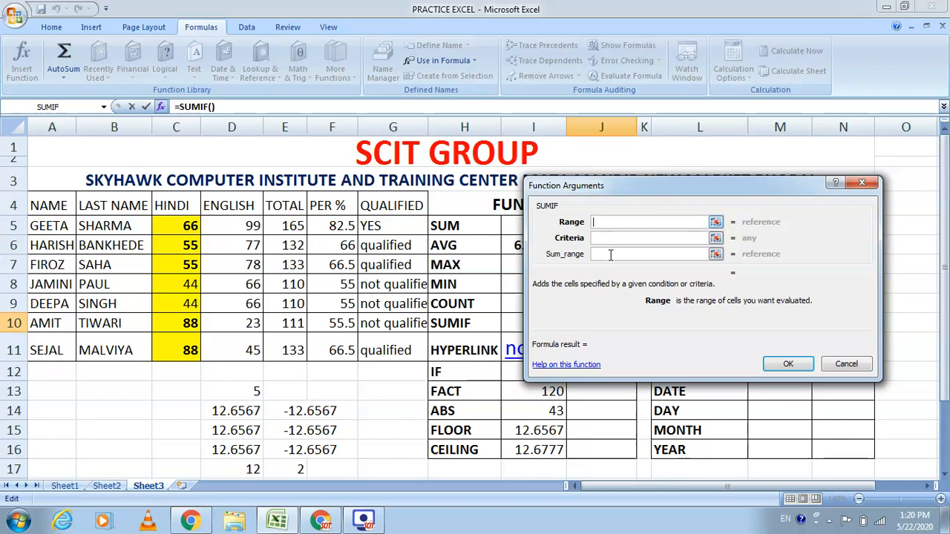
left_click(610, 255)
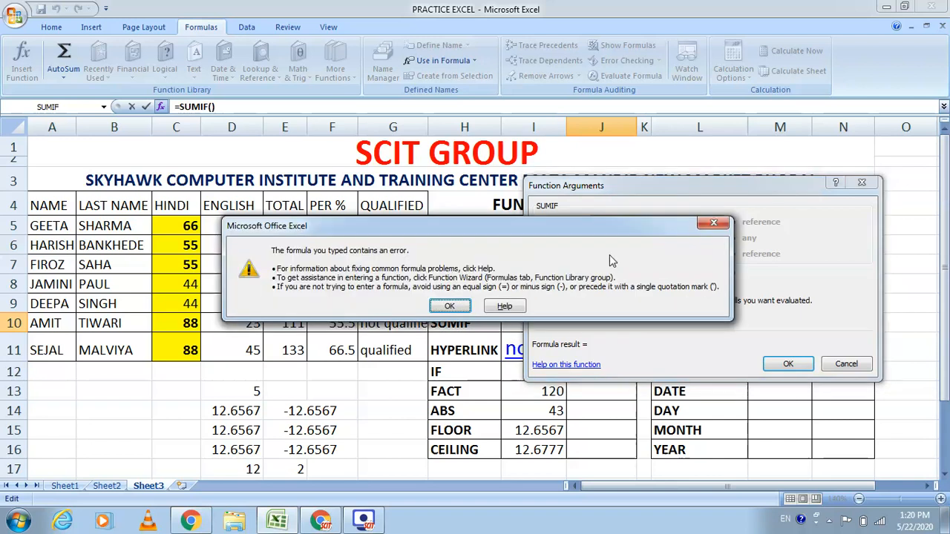
left_click(450, 307)
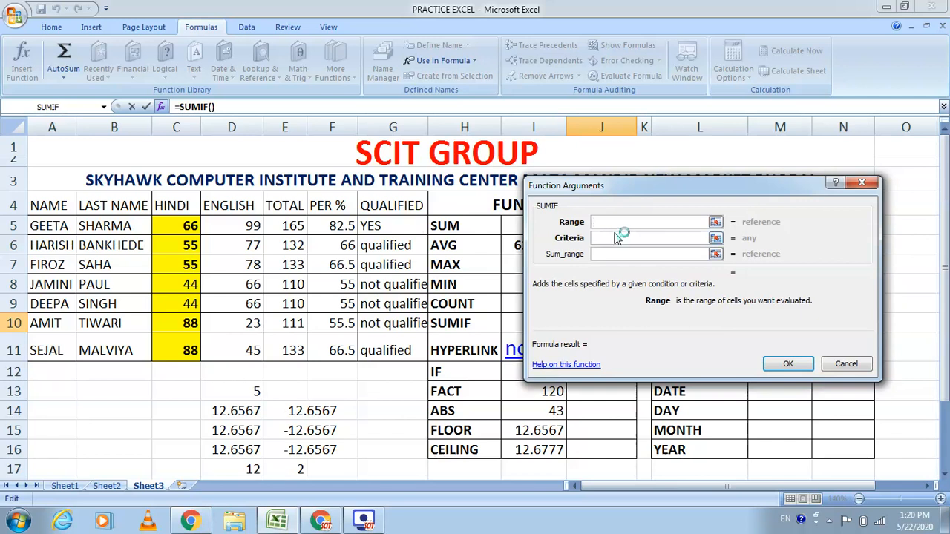
key("super+plus")
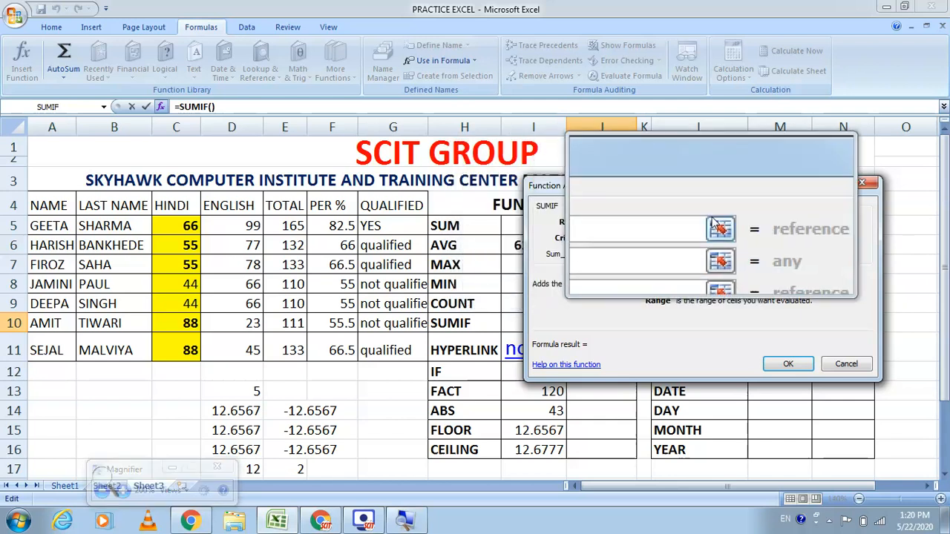
left_click(713, 230)
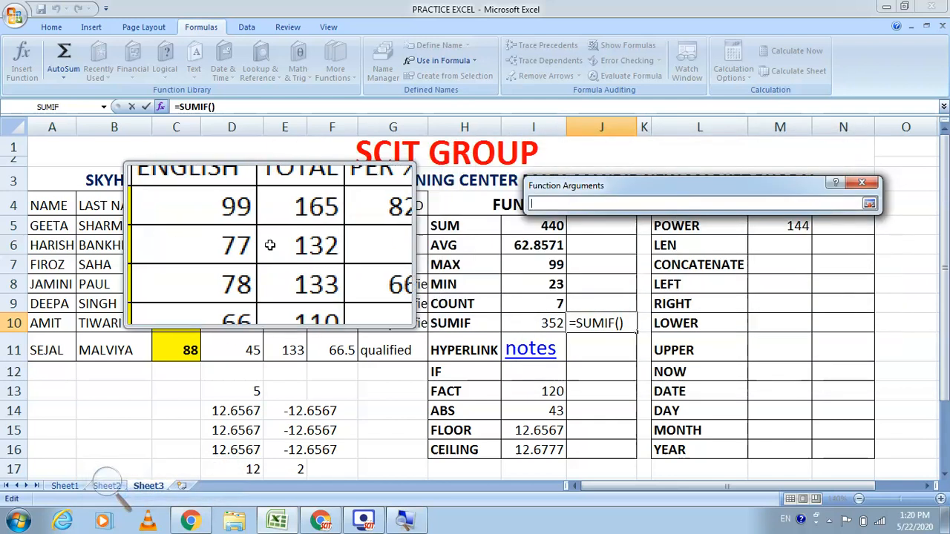
left_click_drag(186, 222, 192, 347)
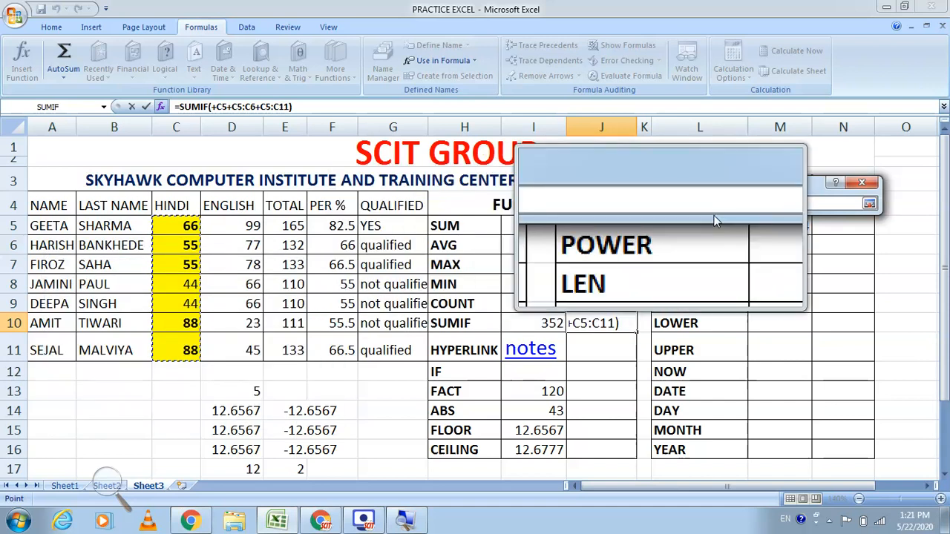
left_click(870, 198)
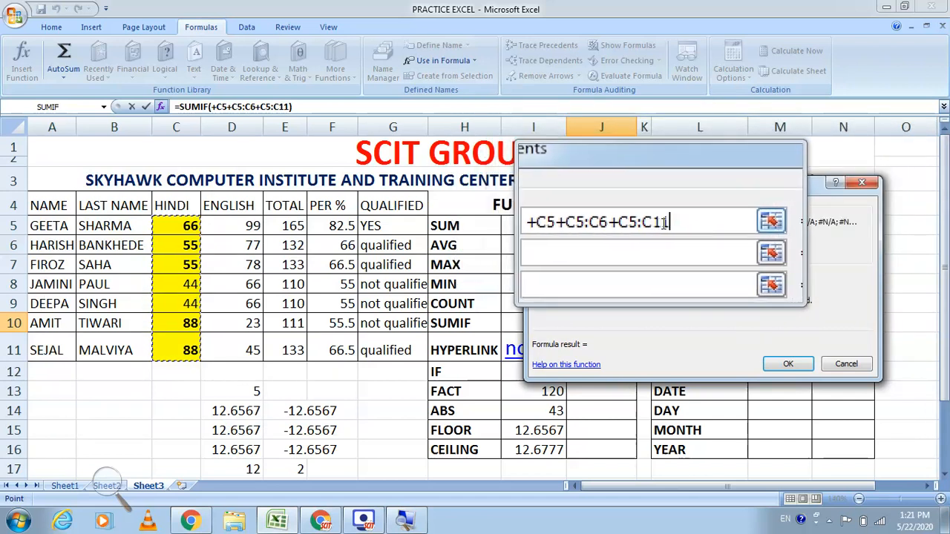
left_click_drag(667, 222, 589, 220)
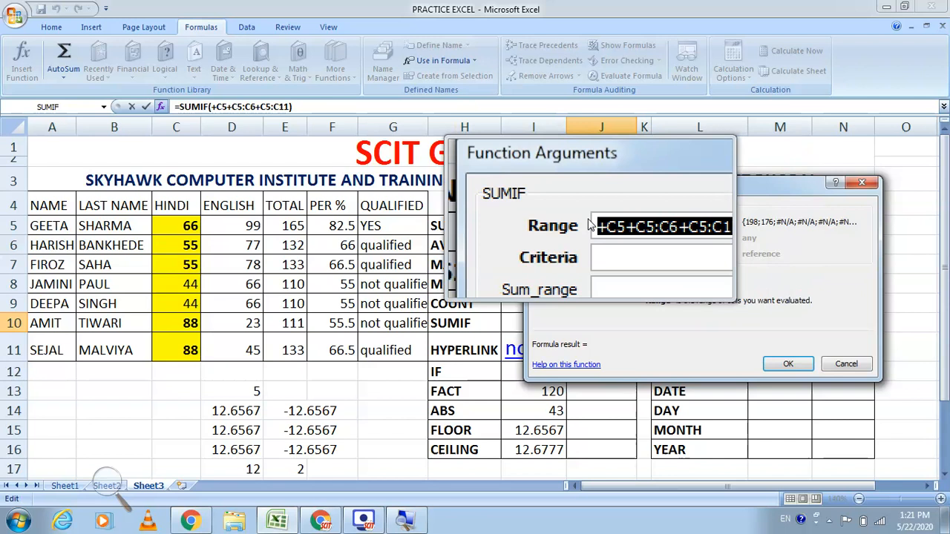
key("BackSpace")
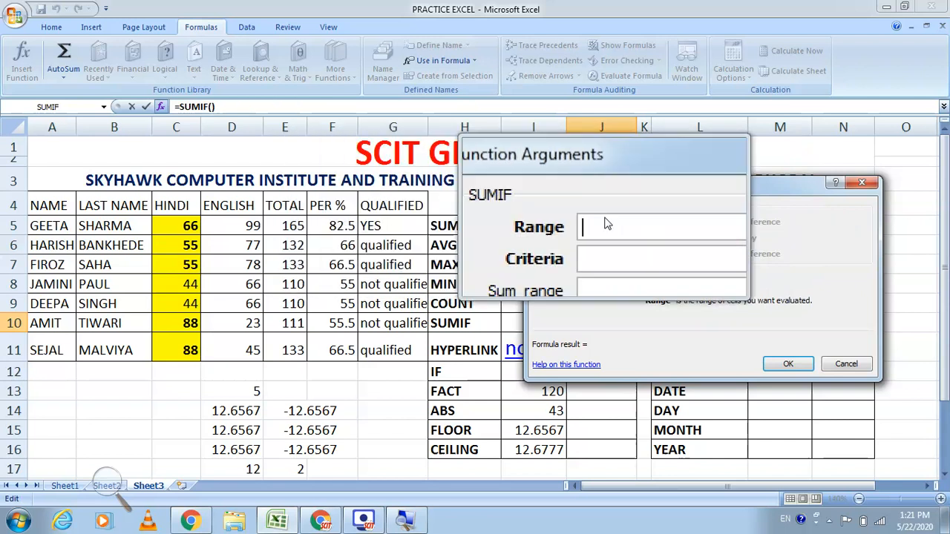
Complete the SUMIF function in J10 with the Hindi marks C5:C11 as range and >60 as criteria.
left_click(723, 238)
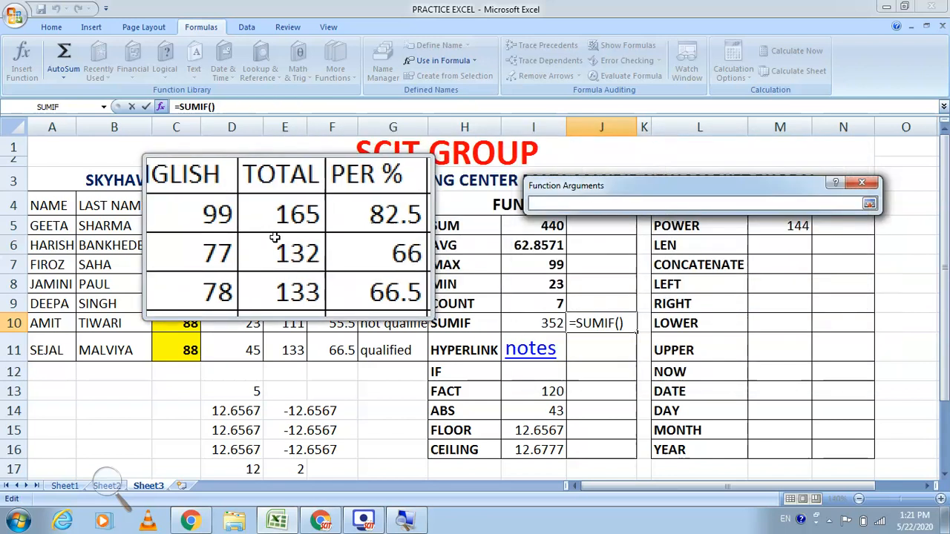
left_click_drag(185, 226, 195, 351)
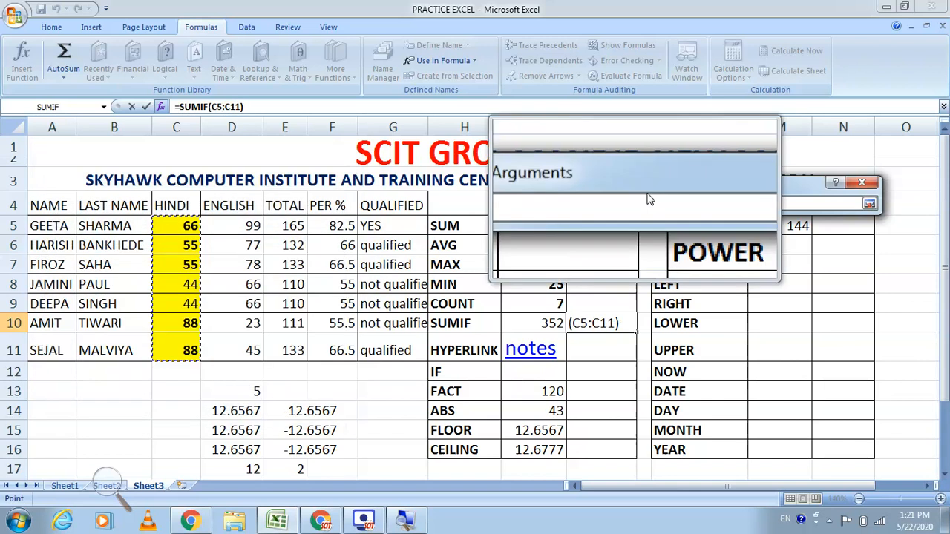
left_click(869, 203)
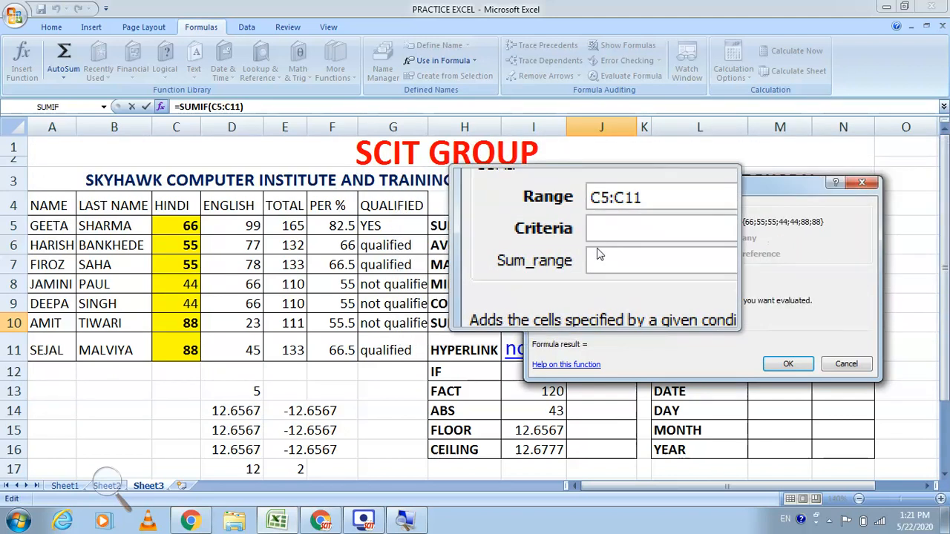
left_click(608, 240)
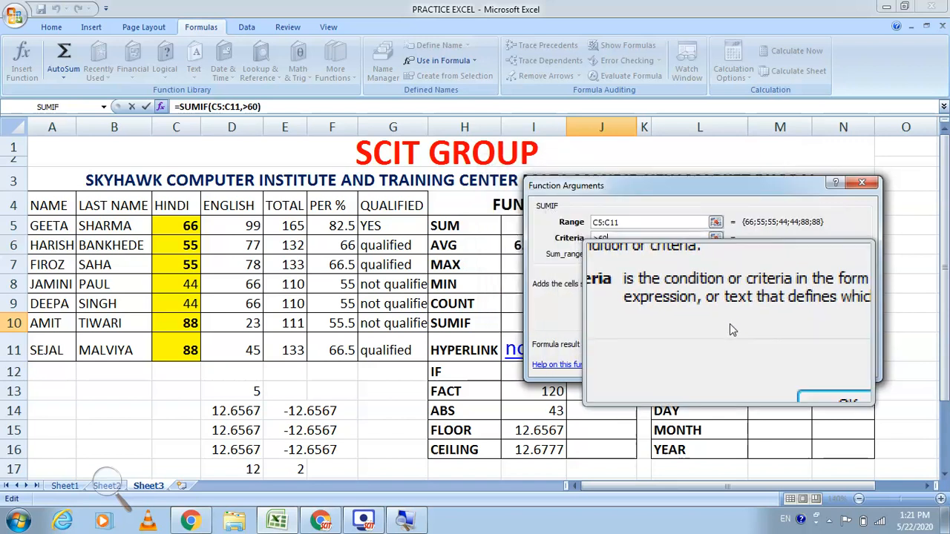
left_click(790, 364)
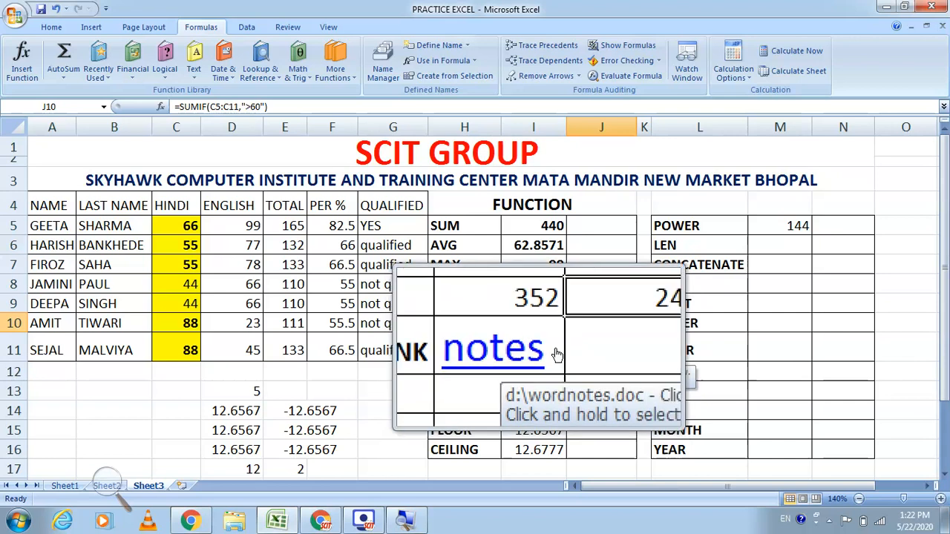
Insert a HYPERLINK function in J11 to "d:\wordnotes.doc" with friendly name "my file", and test the link by opening and closing the document.
left_click(594, 349)
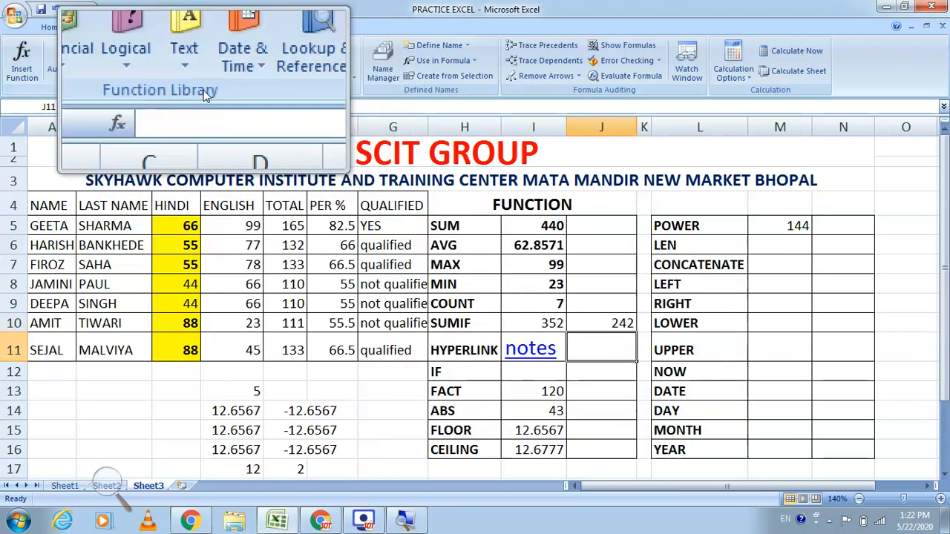
left_click(99, 72)
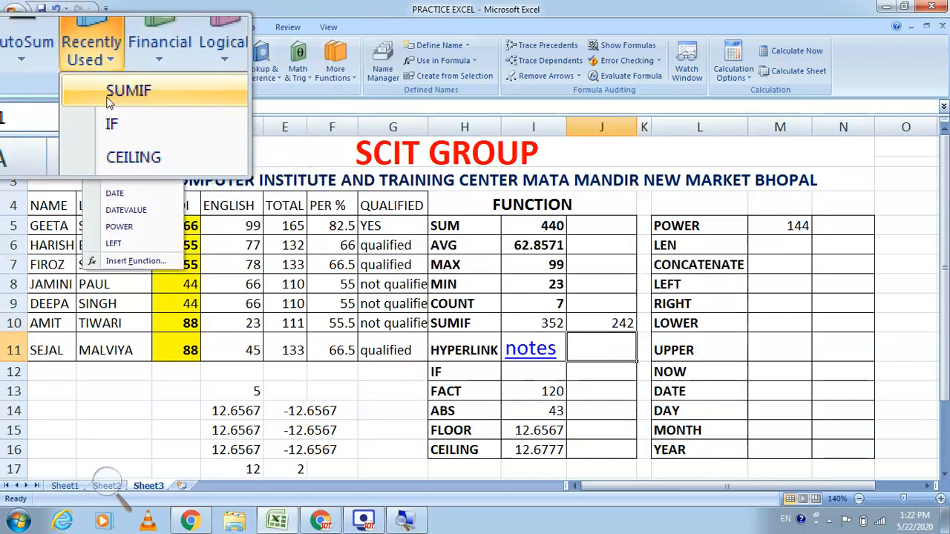
left_click(122, 178)
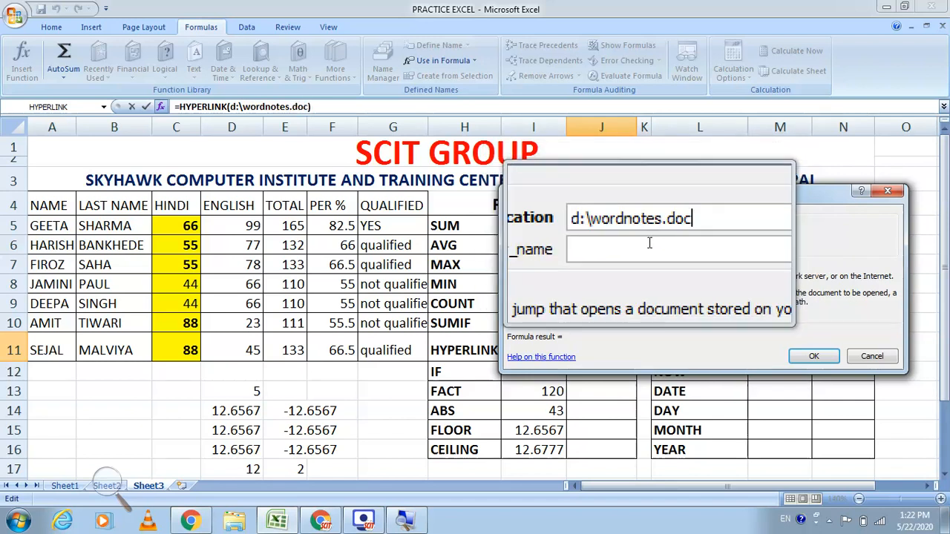
left_click(618, 246)
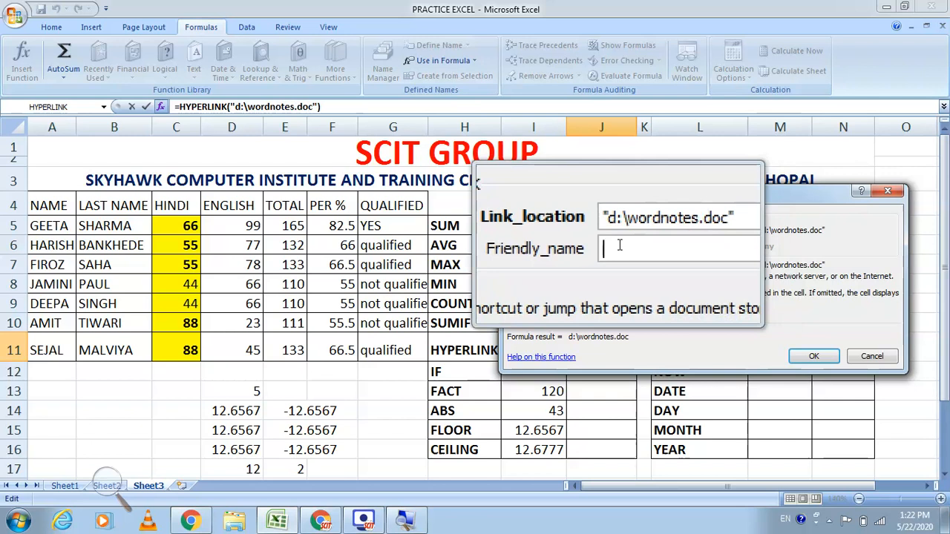
type("my file")
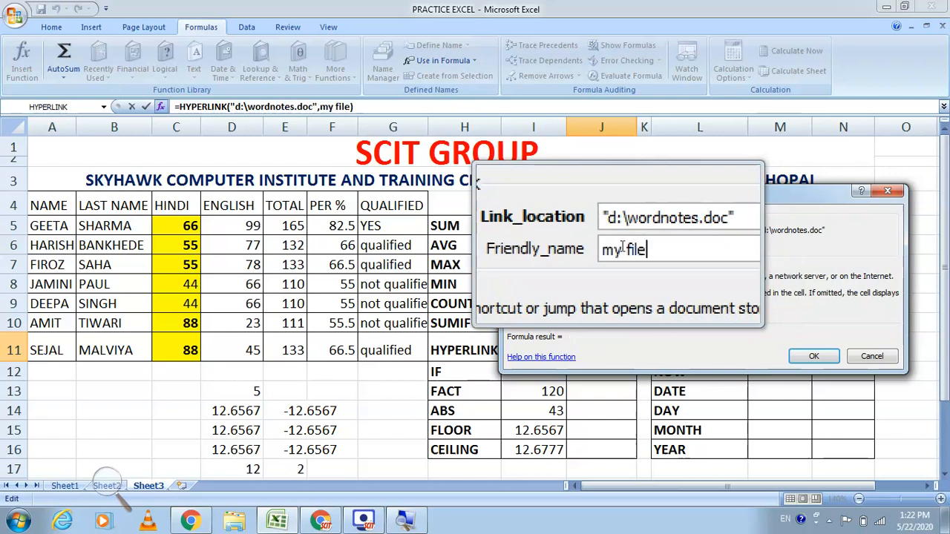
left_click(818, 357)
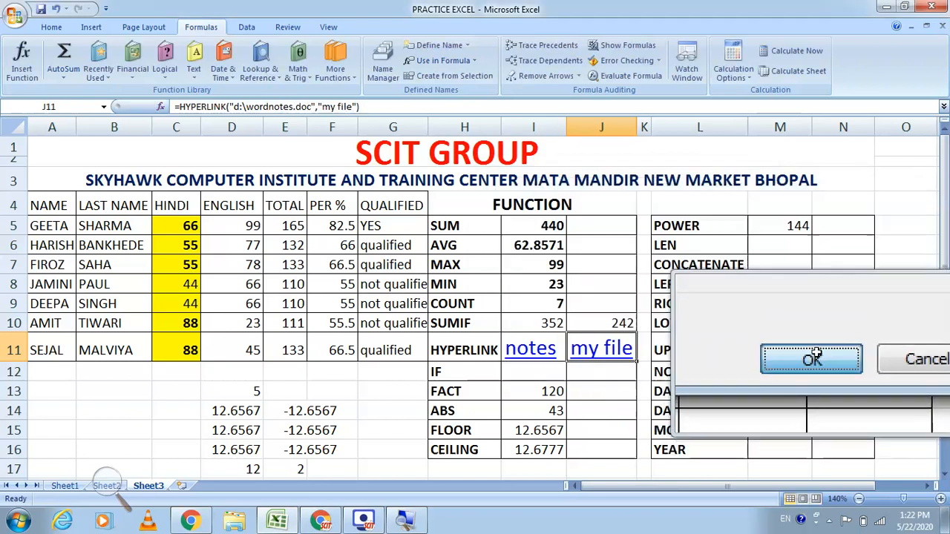
left_click(619, 350)
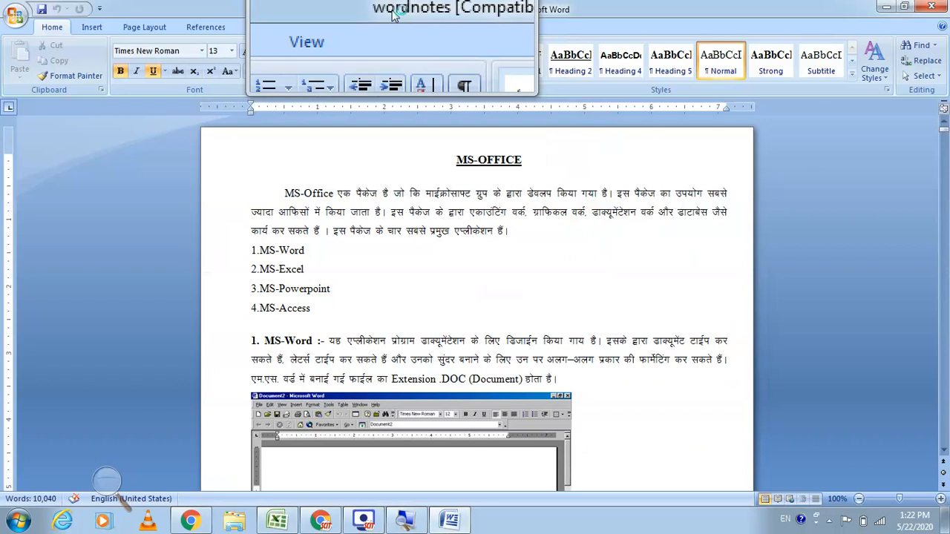
left_click(929, 10)
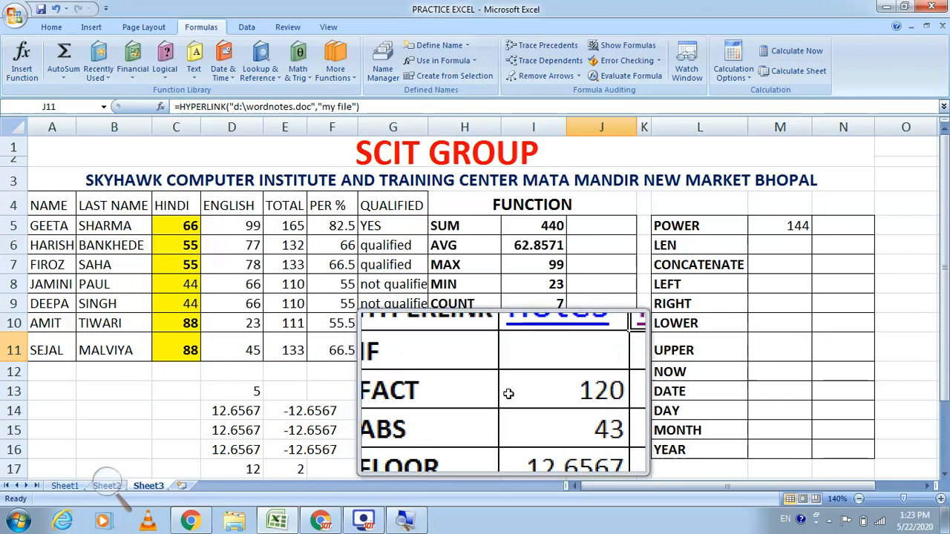
Insert a FACT function in J13 that calculates the factorial of 5.
left_click(578, 391)
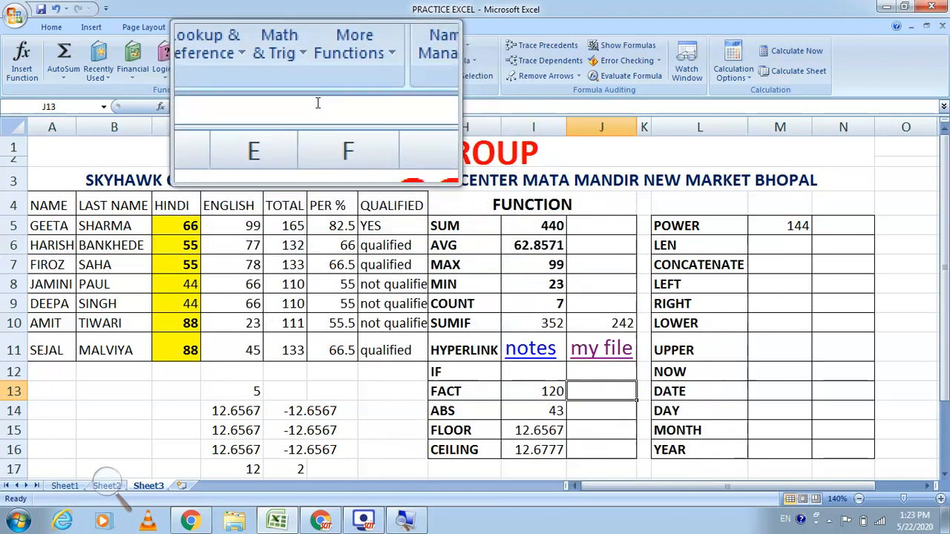
left_click(298, 74)
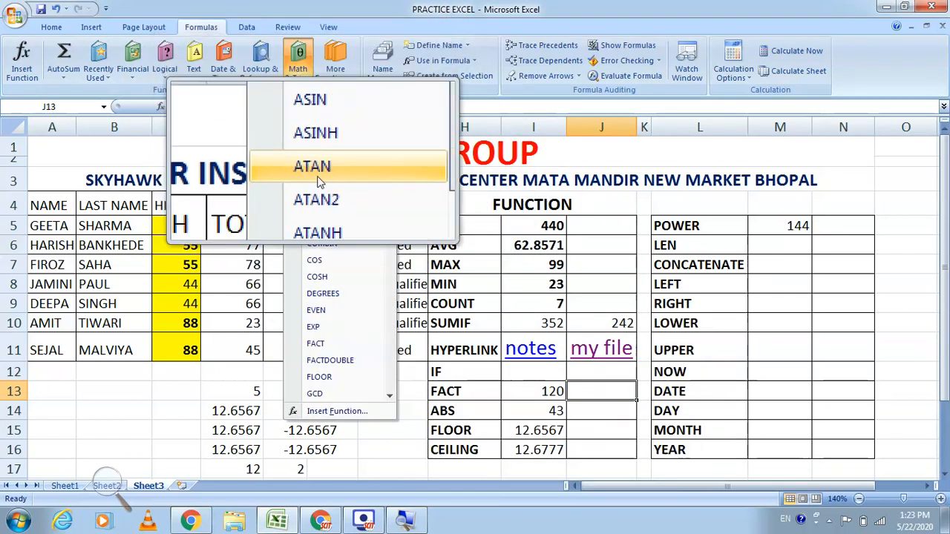
left_click(327, 343)
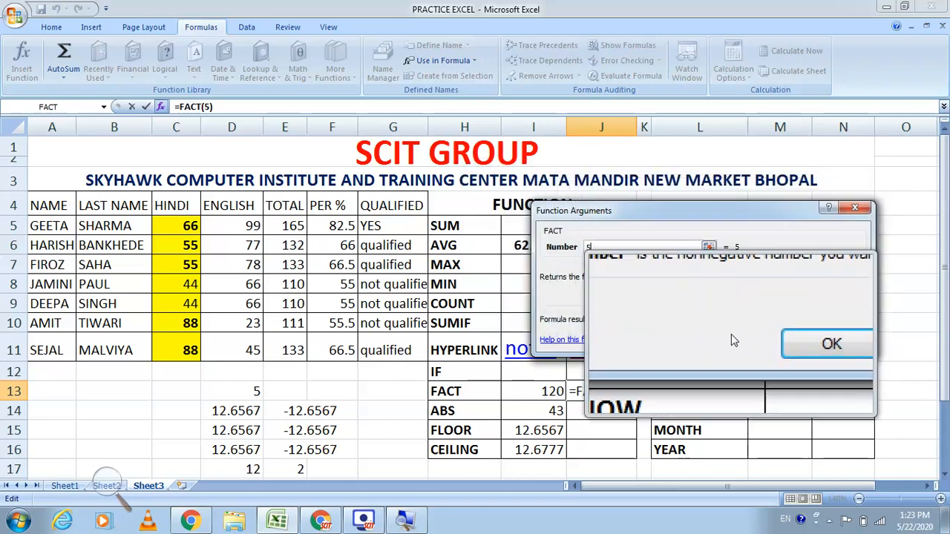
left_click(787, 340)
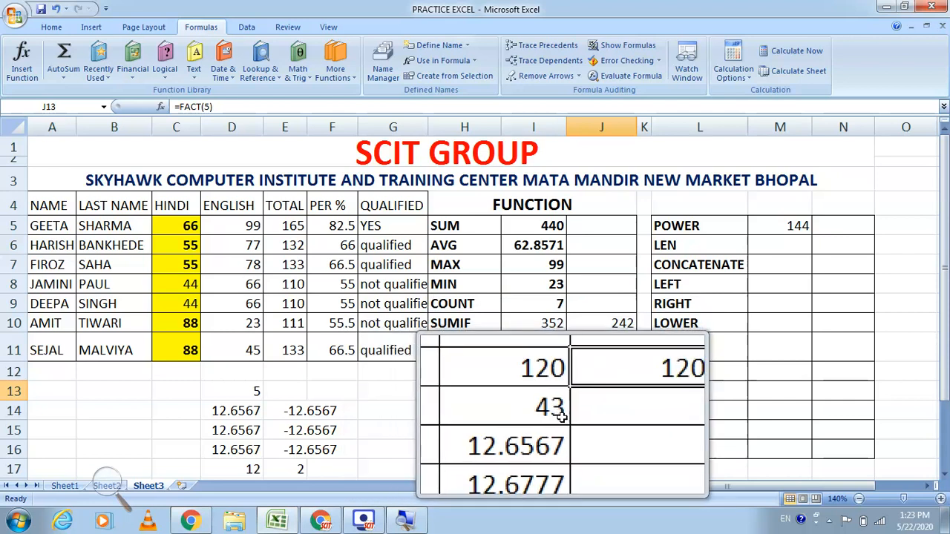
Insert an ABS function in J14 that returns the absolute value of -123.
left_click(587, 413)
left_click(534, 412)
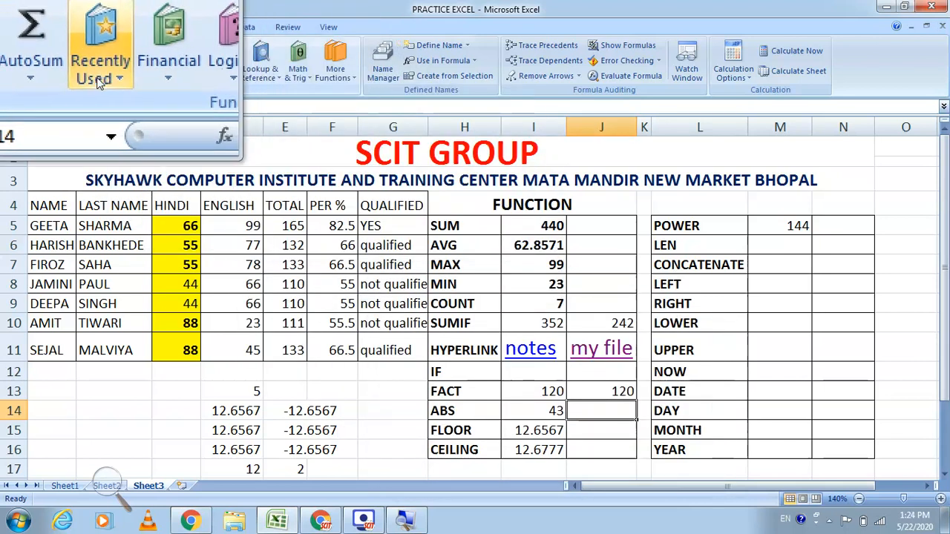
left_click(99, 63)
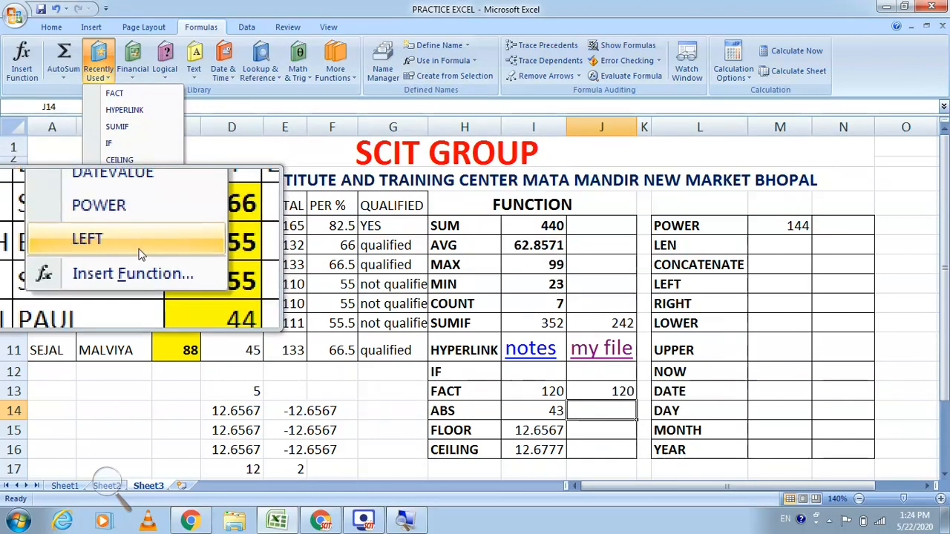
left_click(309, 78)
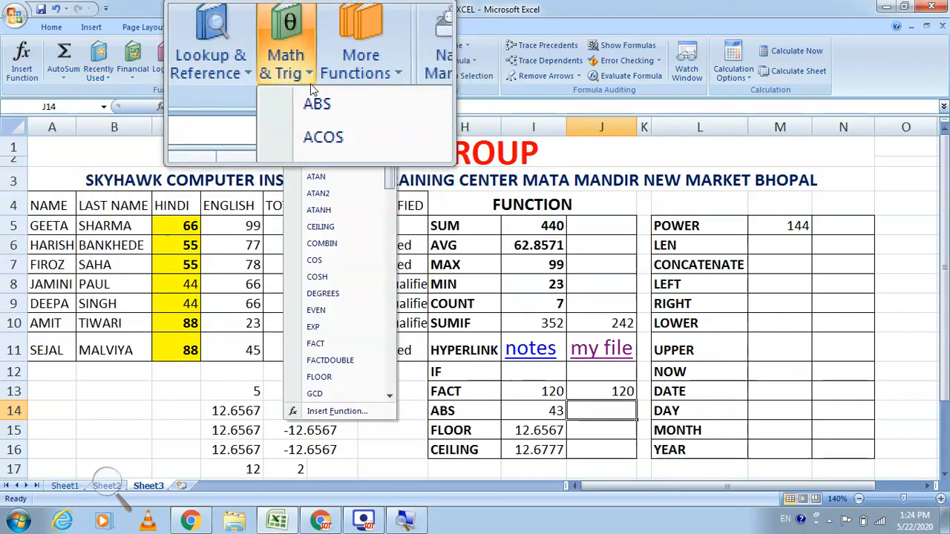
left_click(316, 95)
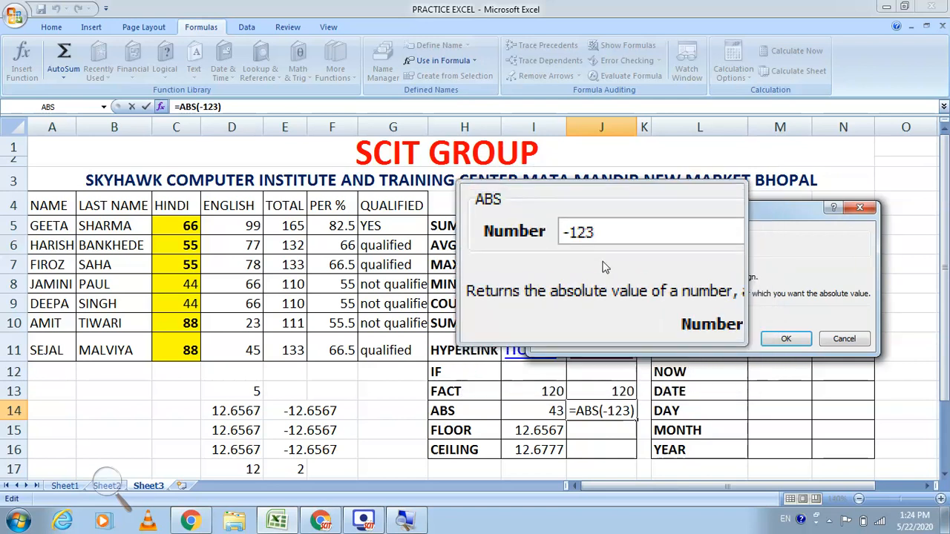
left_click(775, 338)
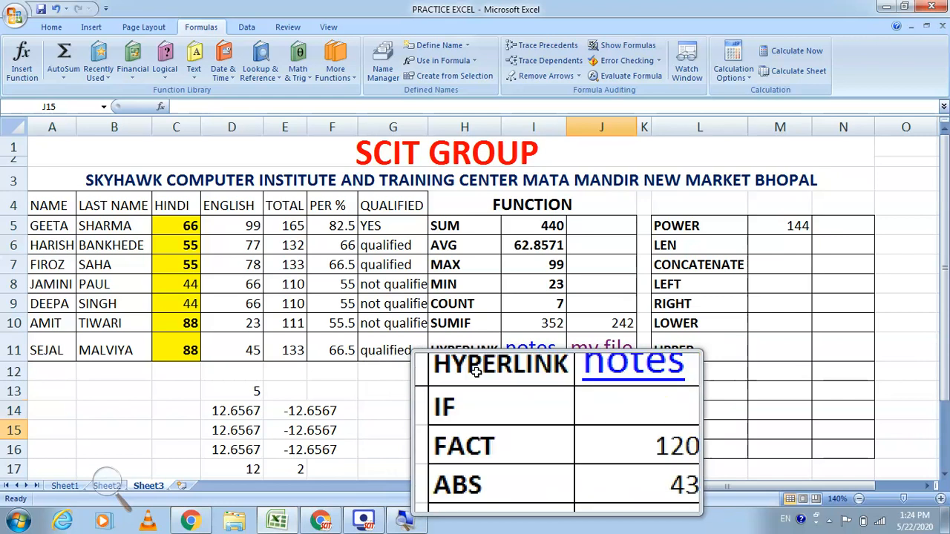
Insert a FLOOR function in J15 that rounds the number in D14 down with a significance of 2.
left_click(298, 75)
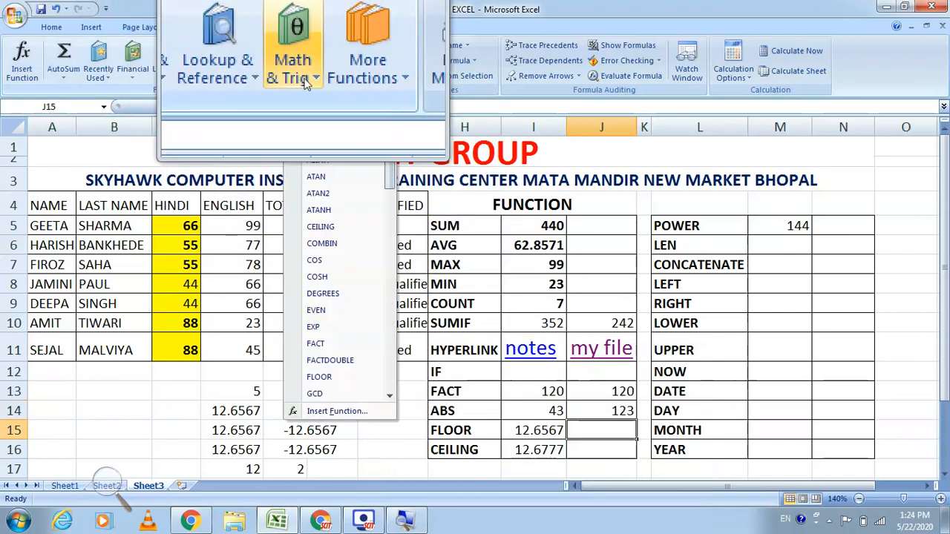
left_click(339, 375)
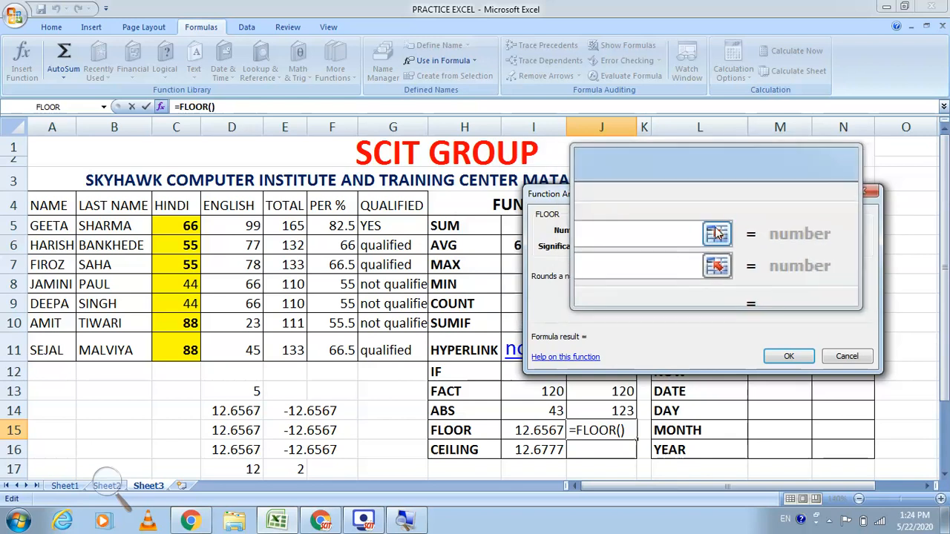
left_click(716, 231)
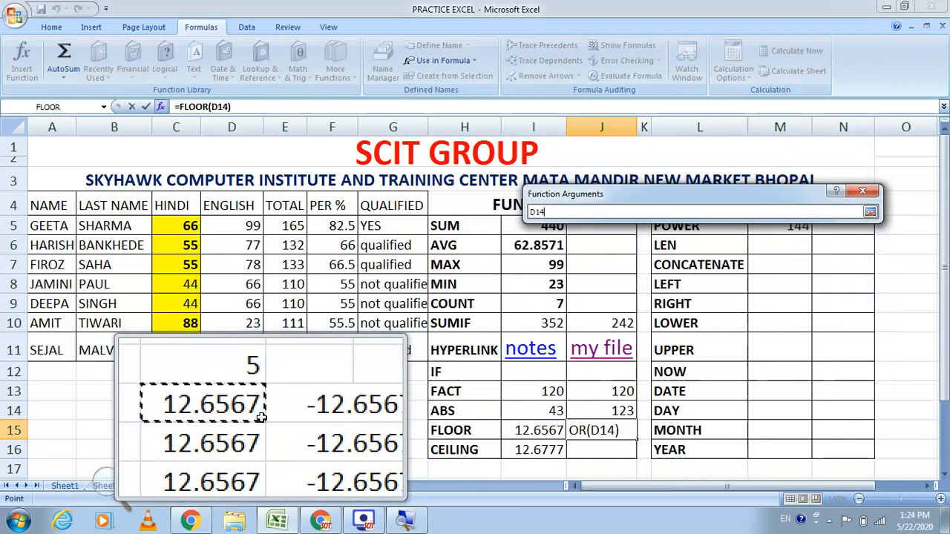
left_click(870, 211)
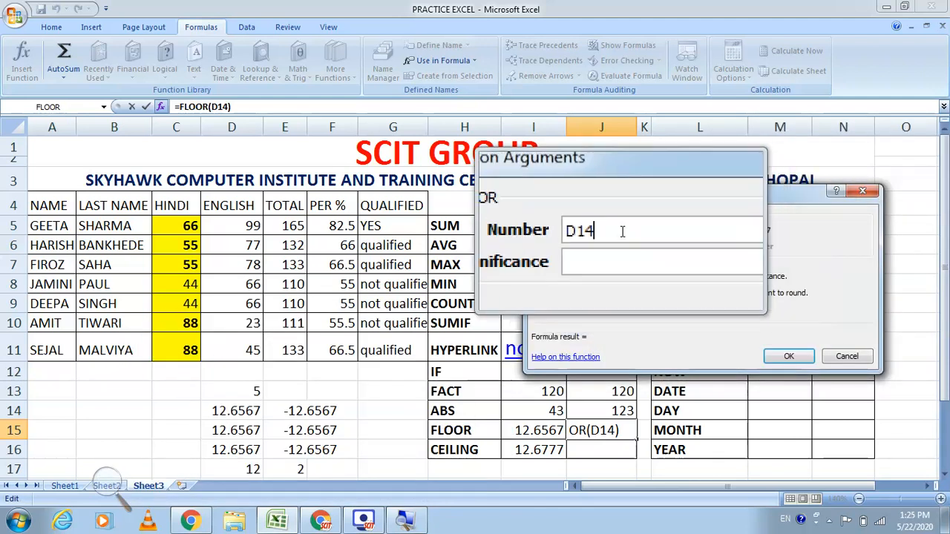
left_click(788, 356)
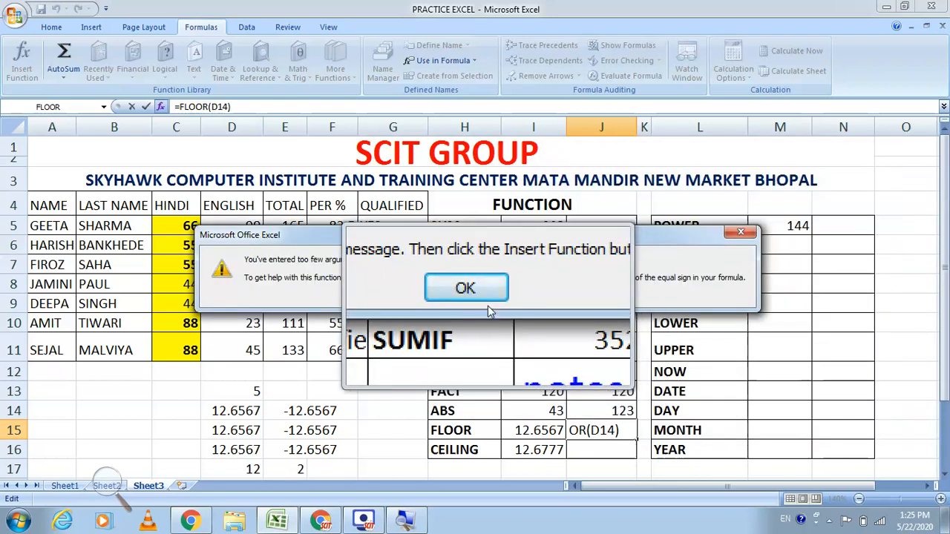
left_click(493, 299)
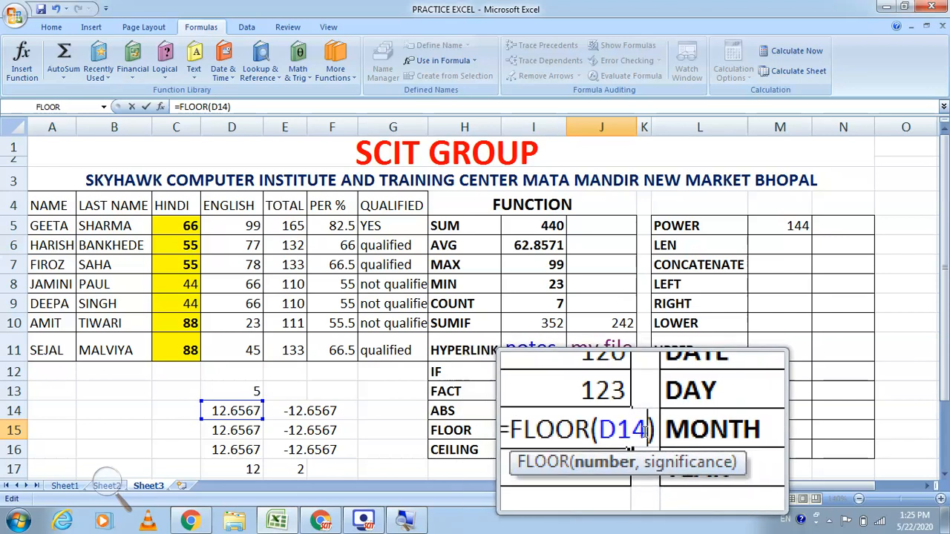
type(",2")
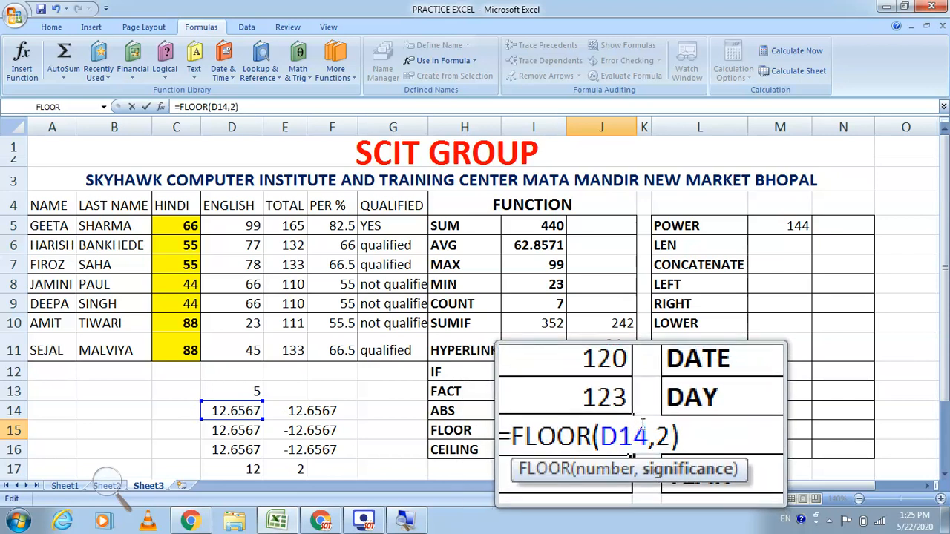
key("Return")
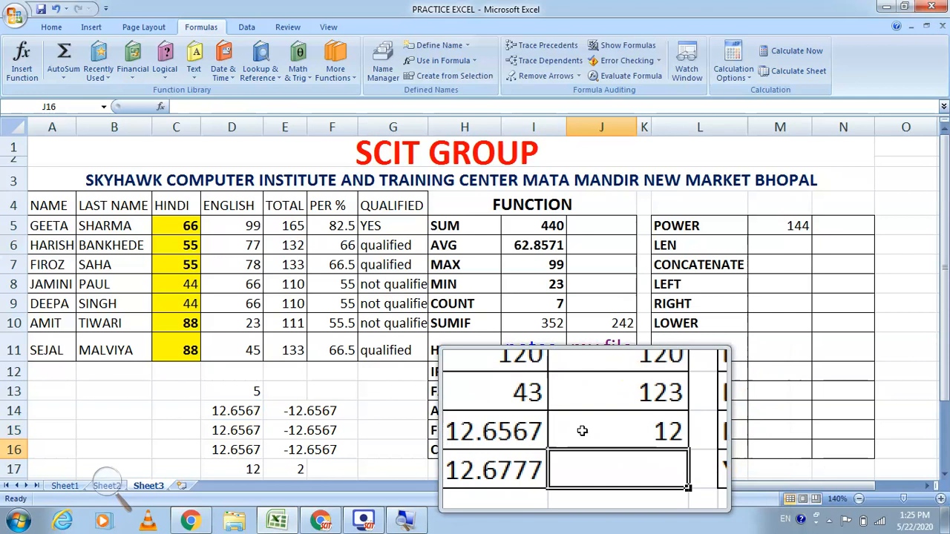
left_click(532, 431)
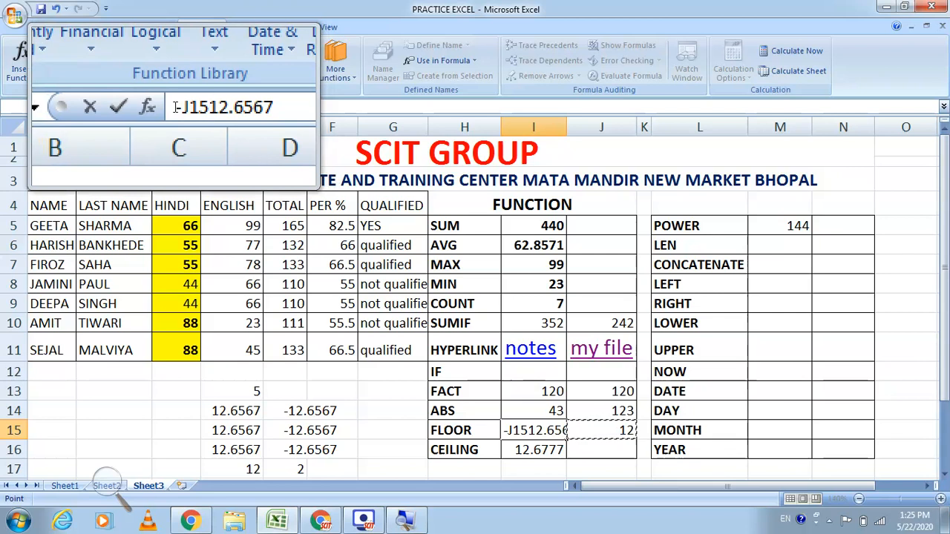
key("Return")
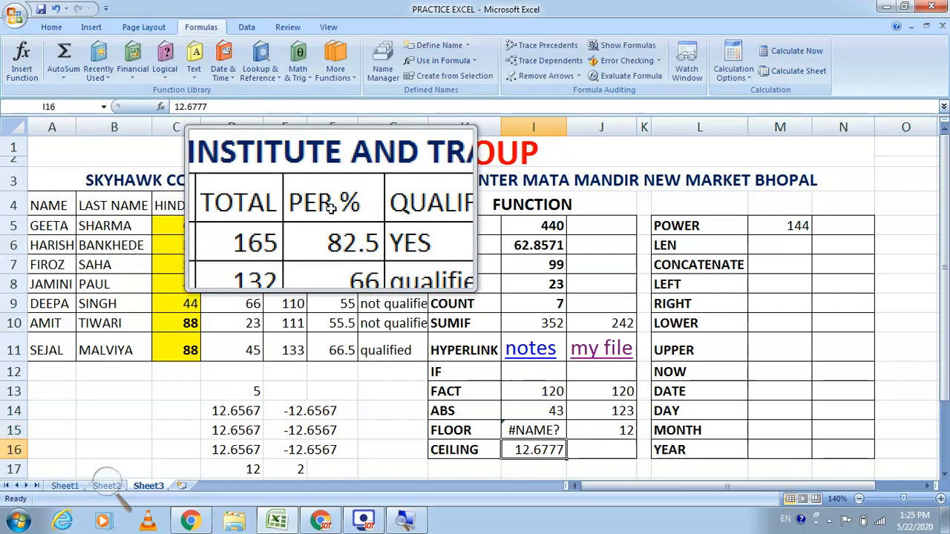
left_click(524, 428)
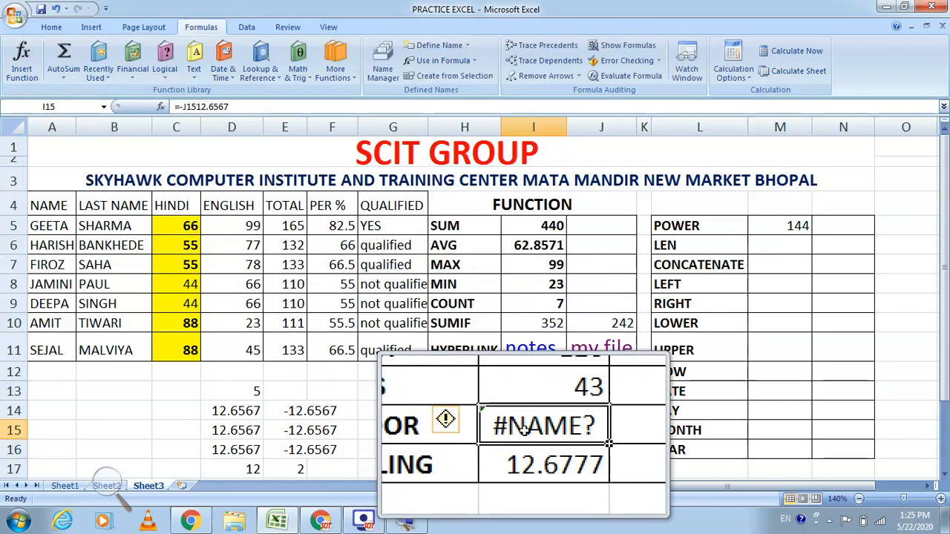
key("ctrl+z")
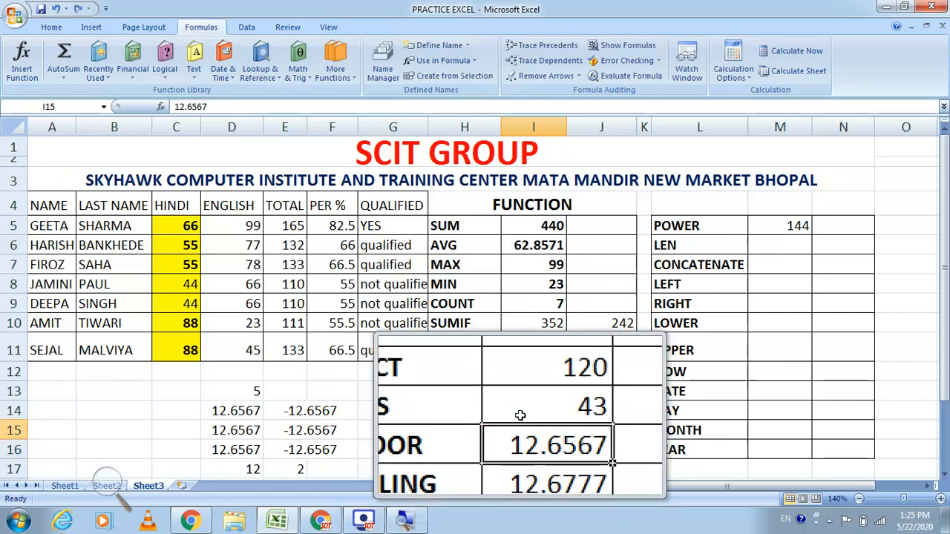
Point the number argument of the FLOOR formula in J15 to I15 and set I15 to -12.6567.
left_click(598, 430)
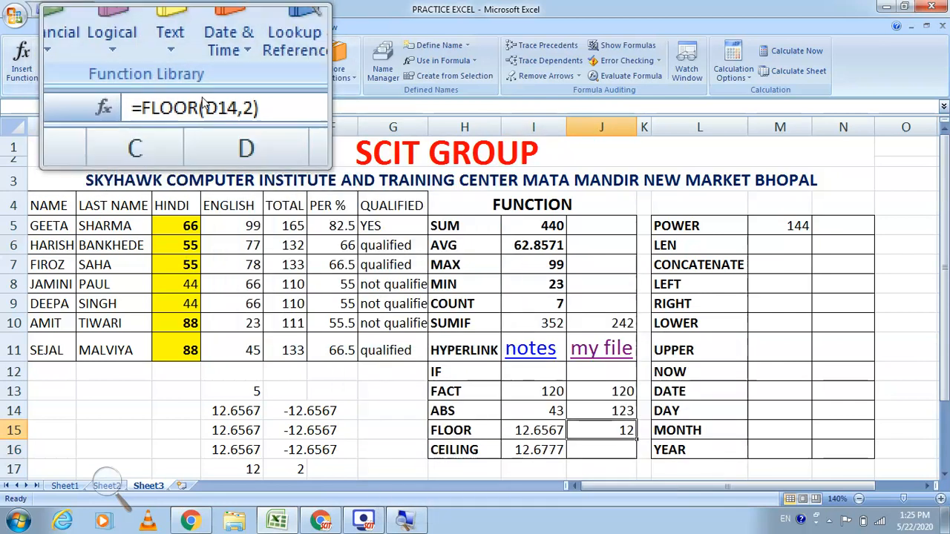
left_click_drag(211, 108, 224, 108)
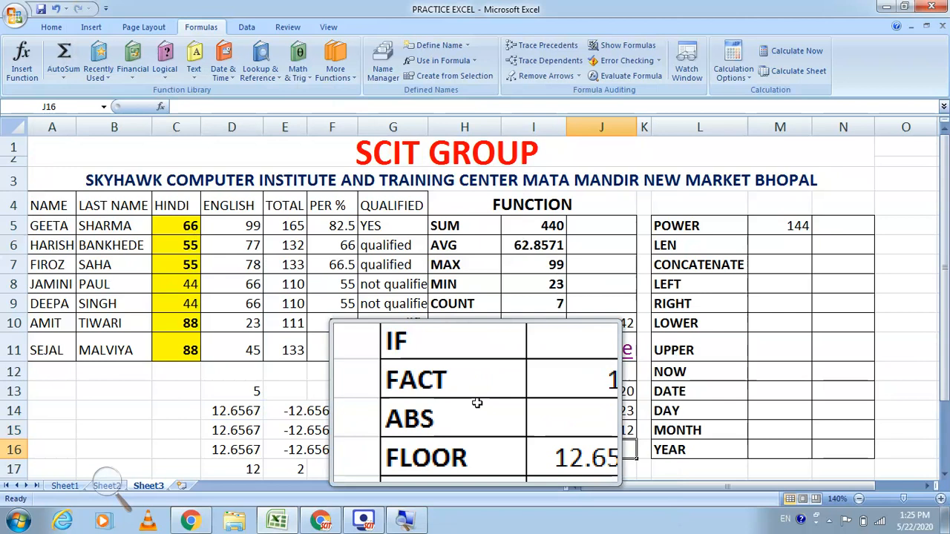
left_click(517, 431)
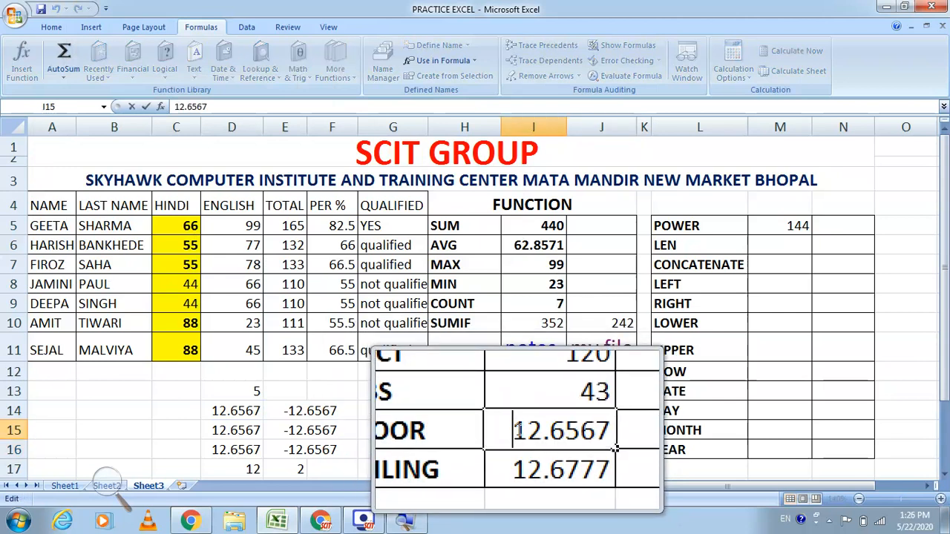
type("=")
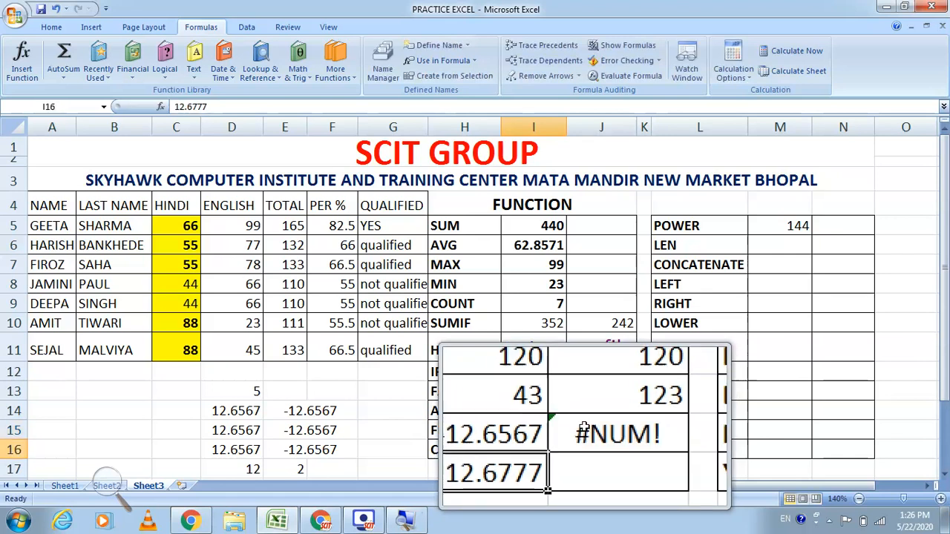
Replace the formula in J15 with a FLOOR function that rounds the number in E14 with a significance of 2.
left_click(586, 430)
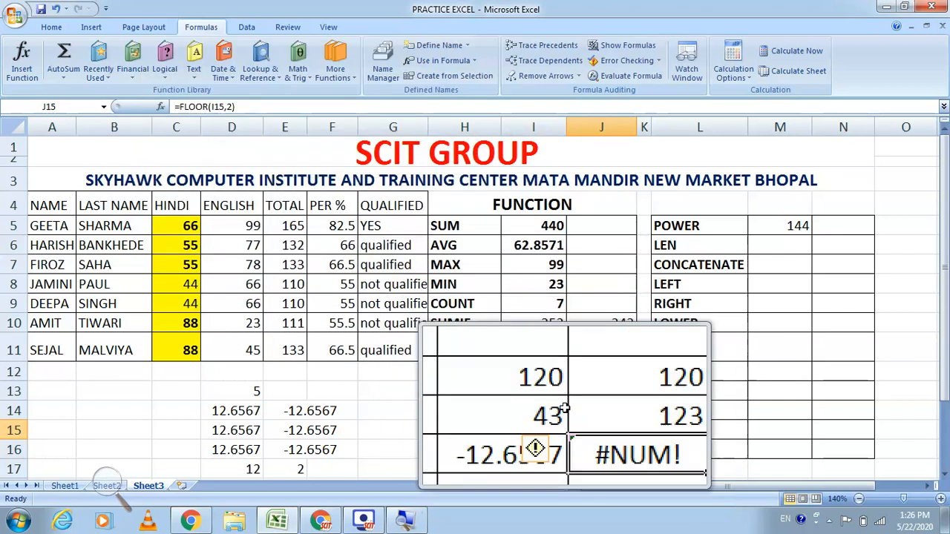
key("Delete")
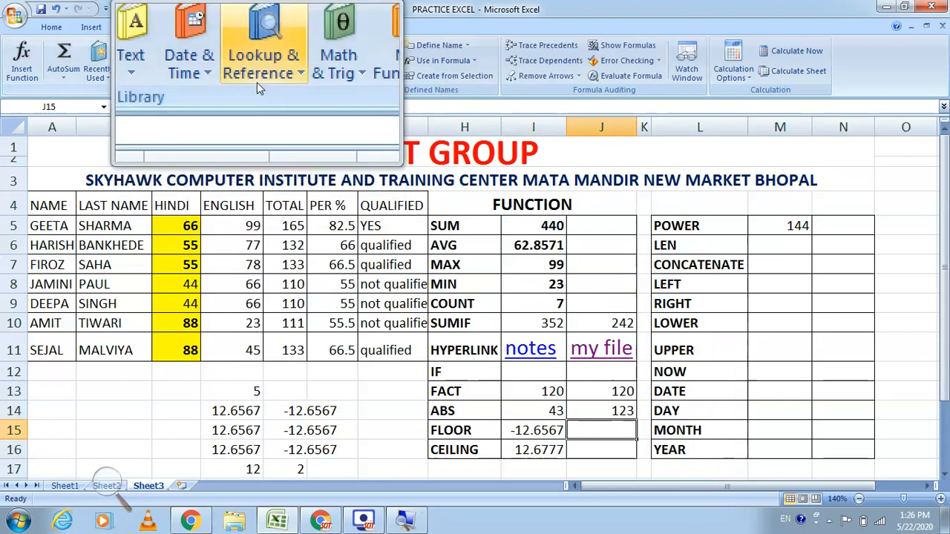
left_click(295, 74)
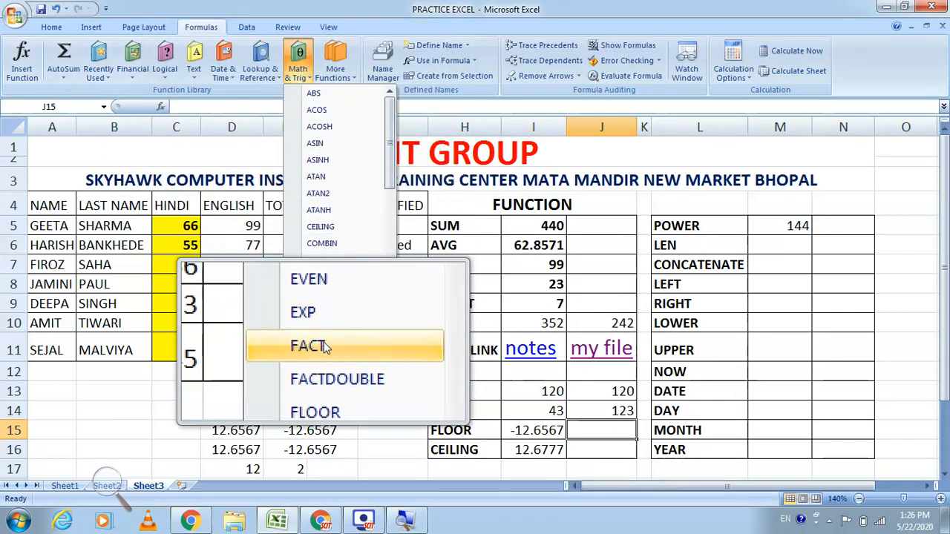
left_click(325, 377)
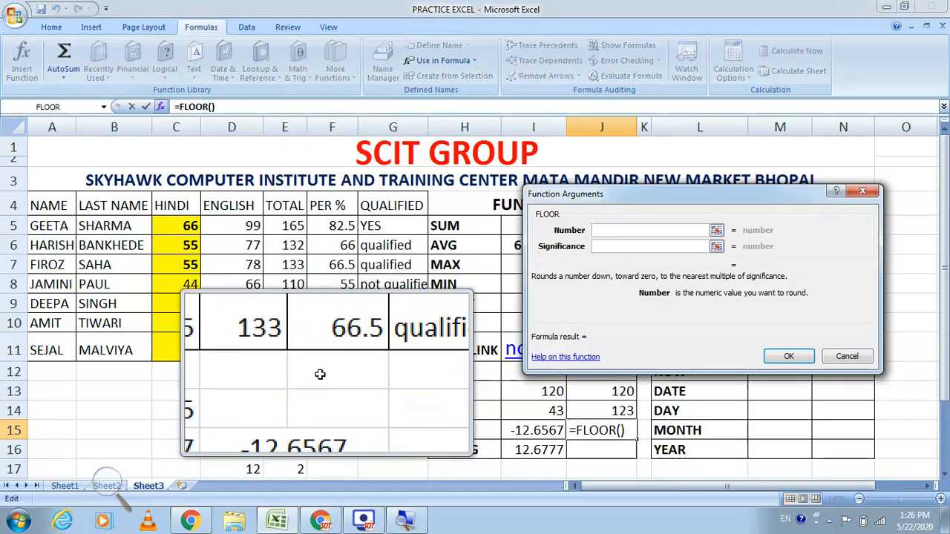
left_click(719, 236)
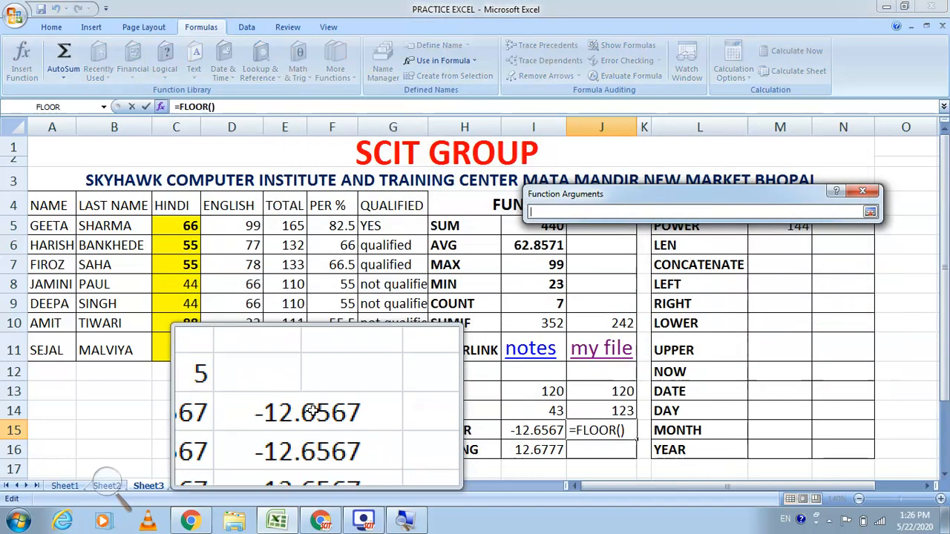
left_click(303, 414)
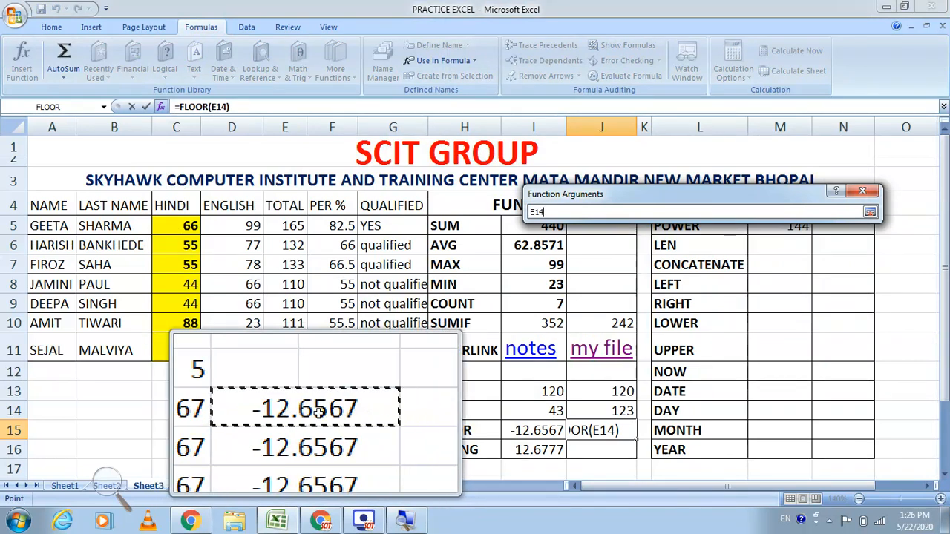
left_click(882, 211)
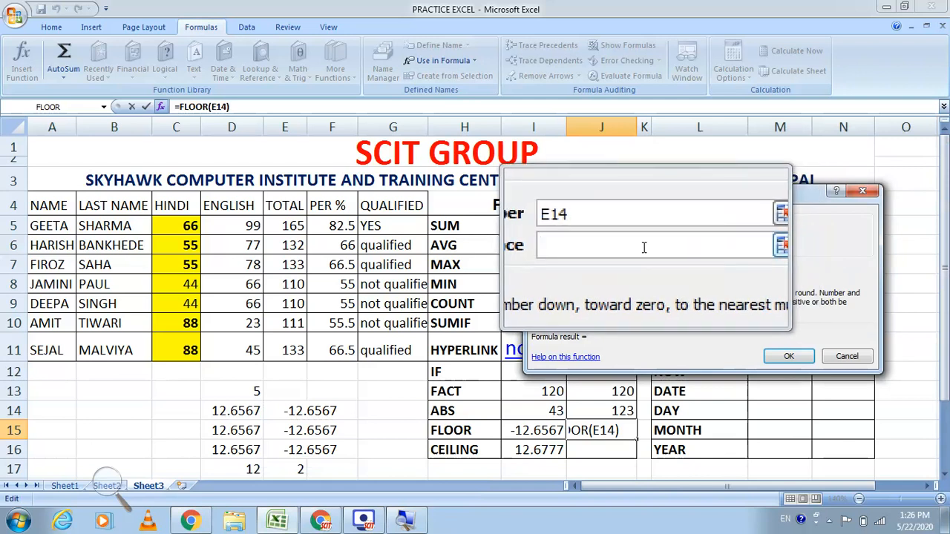
type("2")
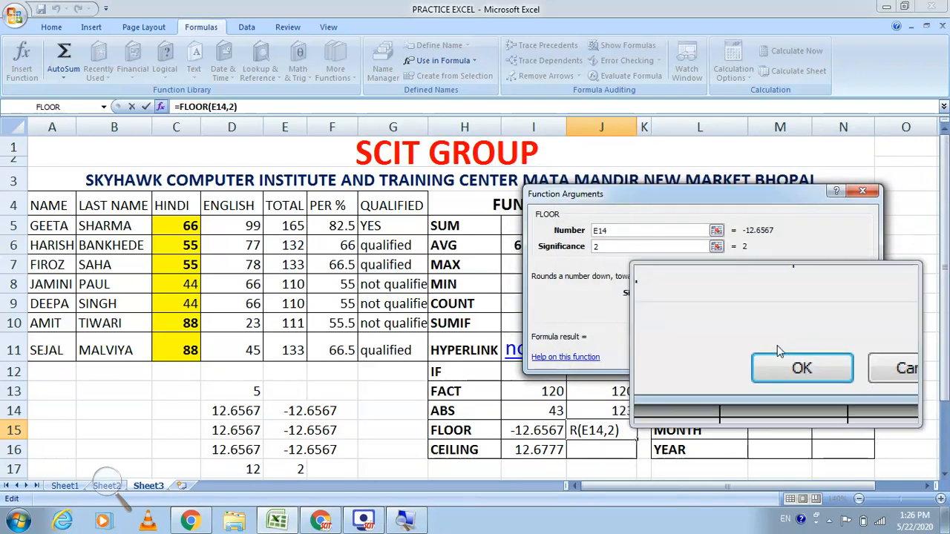
left_click(780, 351)
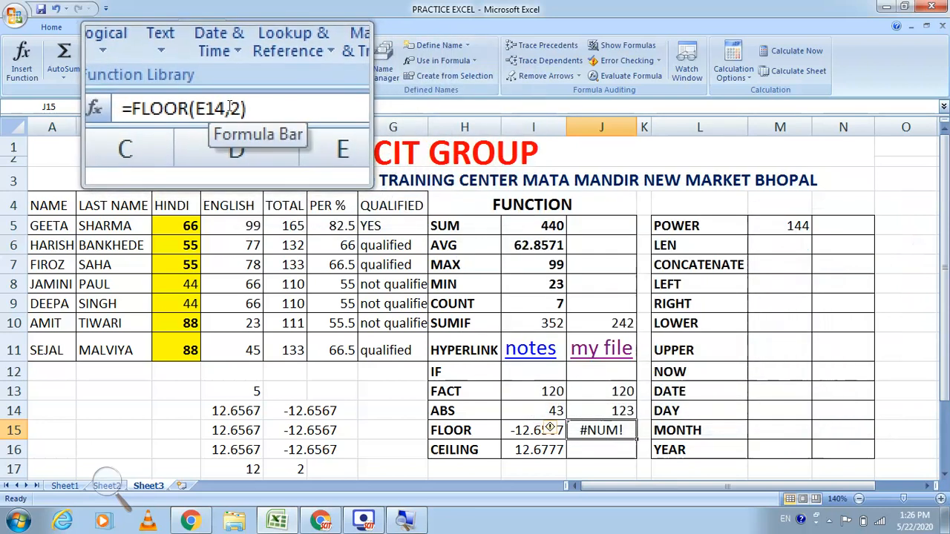
Change the significance of the FLOOR formula in J15 to -2.
left_click(231, 108)
type("-")
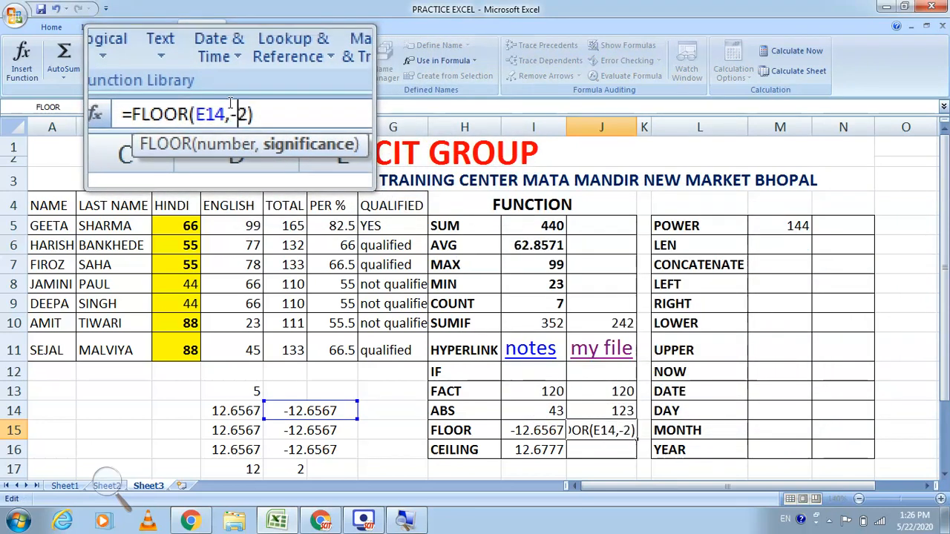
key("Return")
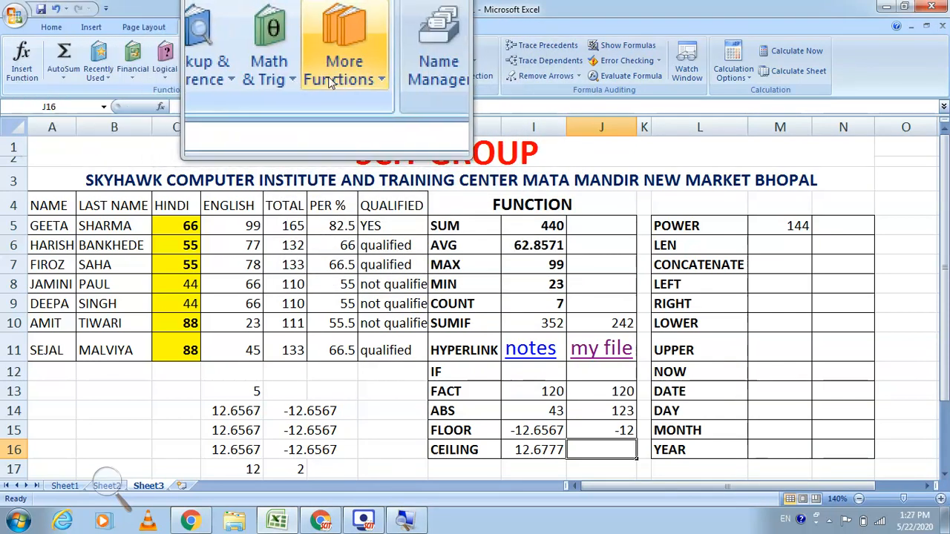
Insert a CEILING function in J16 that rounds D16 up with a significance of 1, and edit its arguments to return -13.
left_click(291, 75)
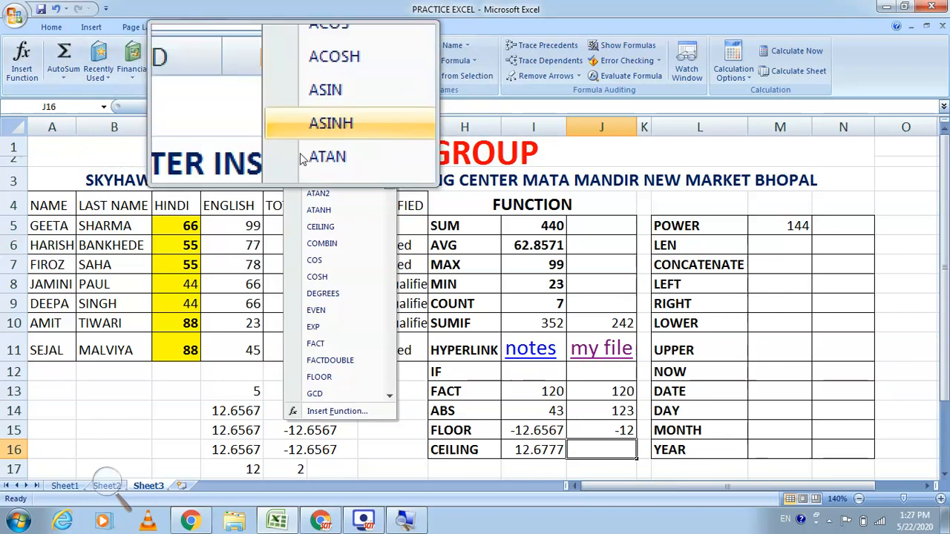
left_click(320, 226)
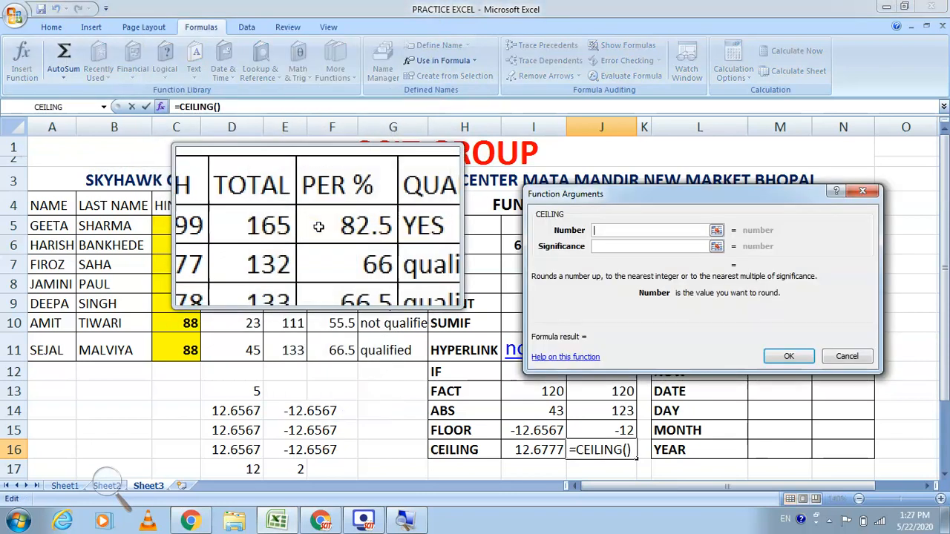
left_click(715, 229)
left_click(245, 449)
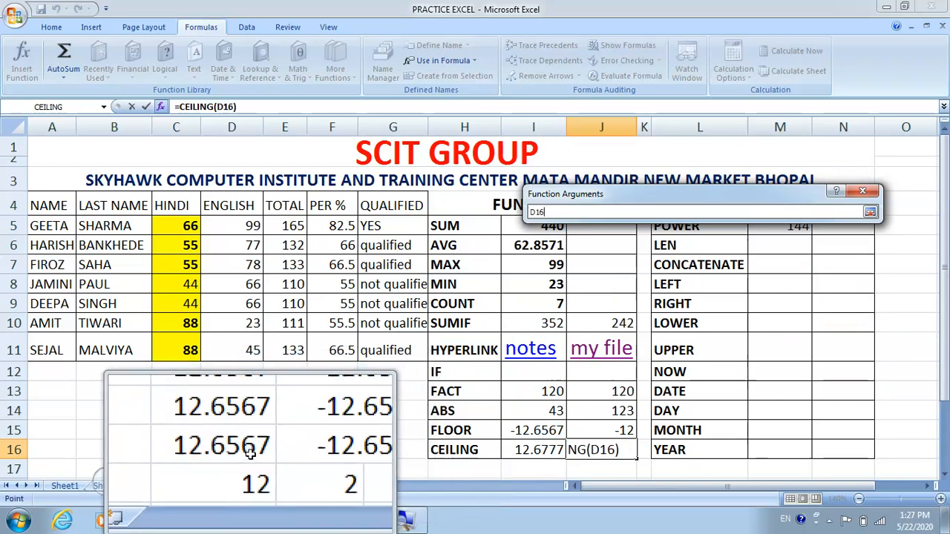
left_click(870, 213)
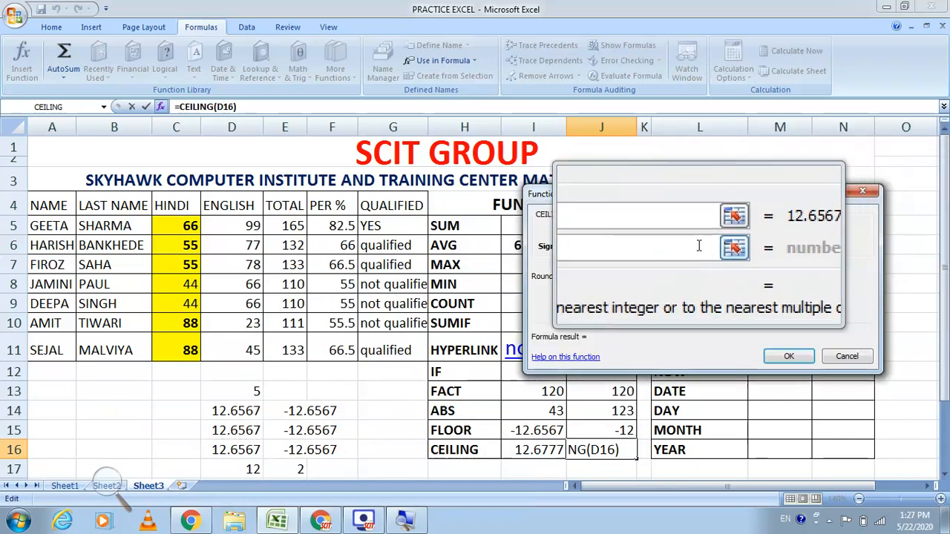
left_click(662, 244)
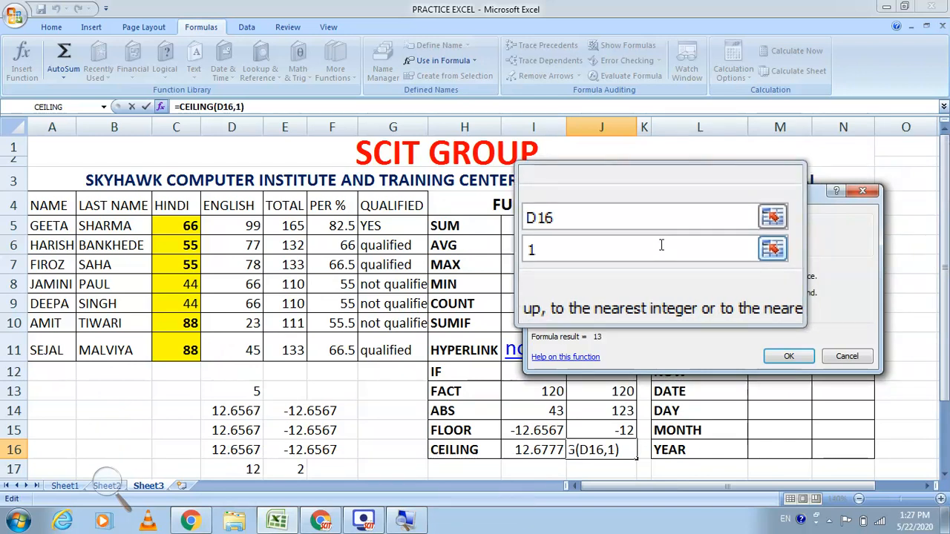
left_click(783, 359)
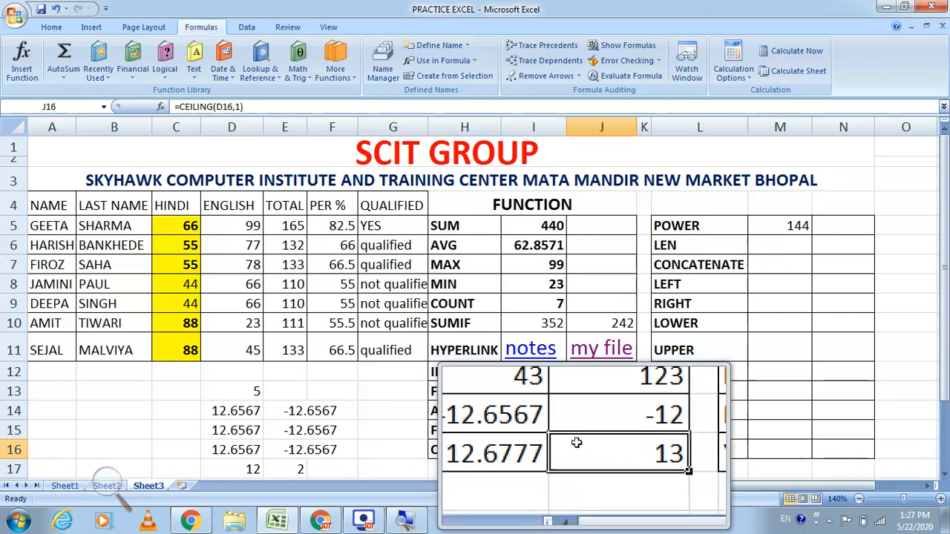
double_click(230, 108)
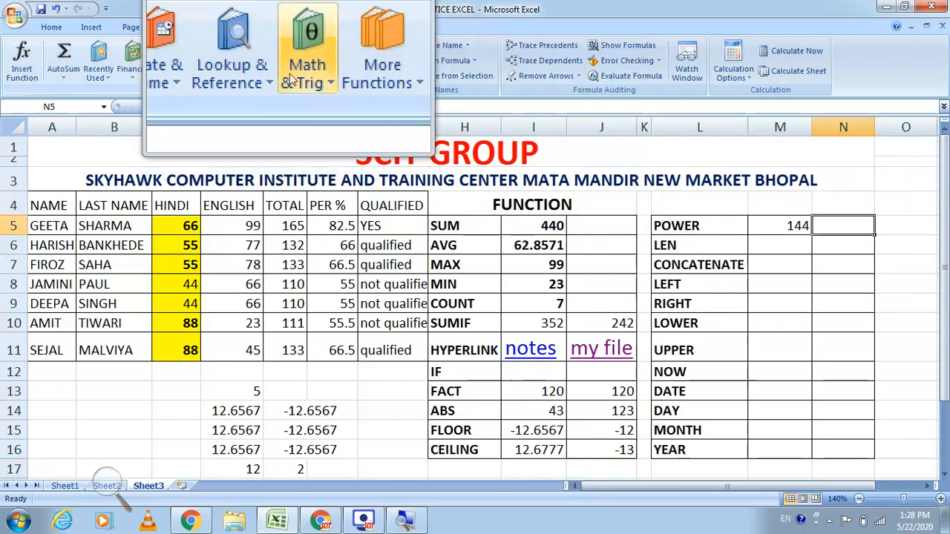
Insert a POWER function in N5 that raises 5 to the power of 3.
left_click(294, 78)
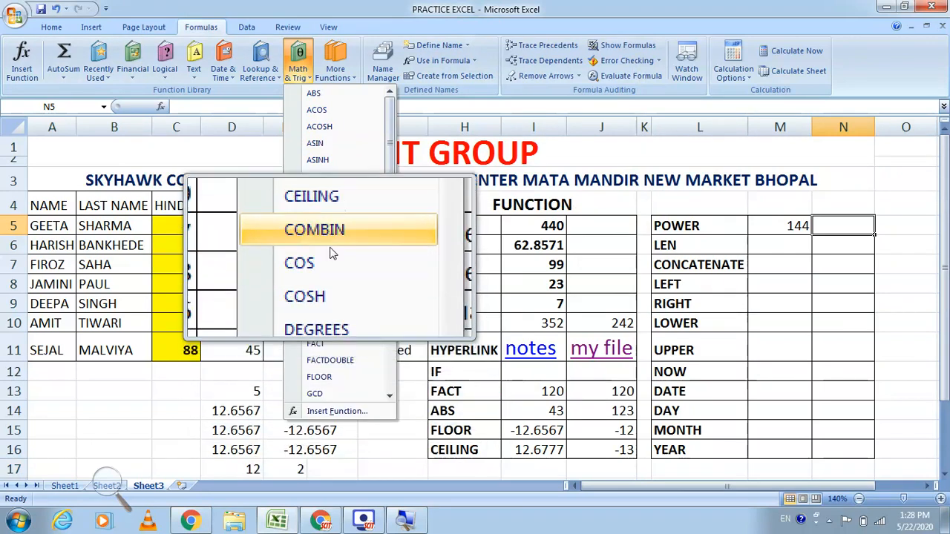
left_click(98, 73)
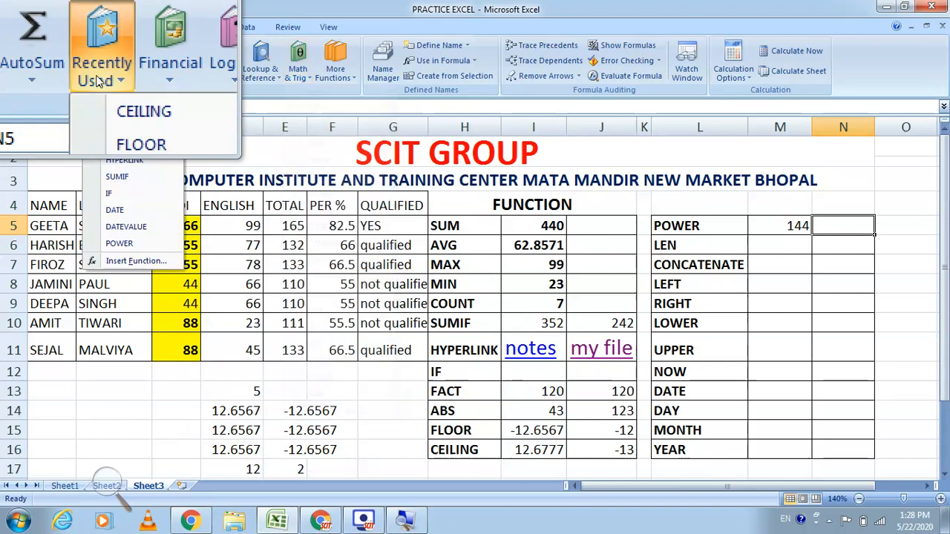
left_click(121, 246)
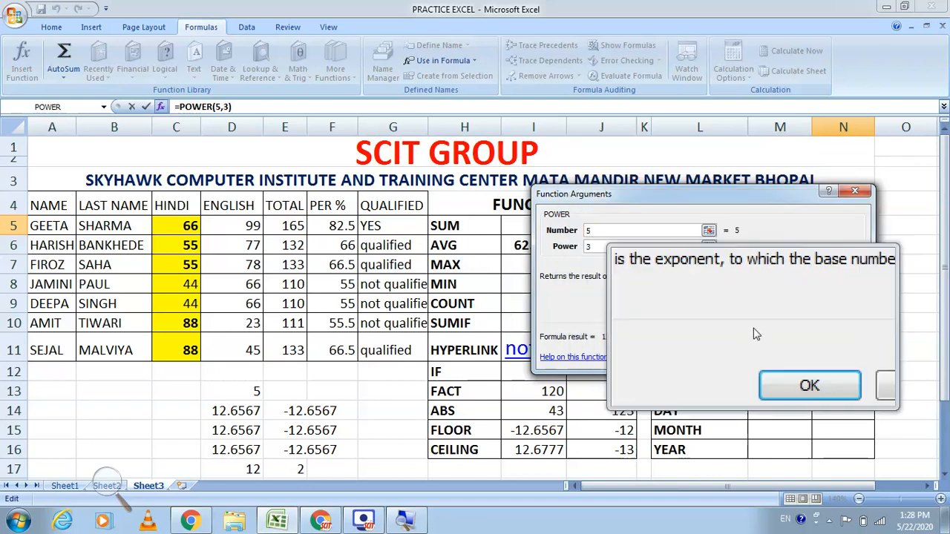
left_click(775, 358)
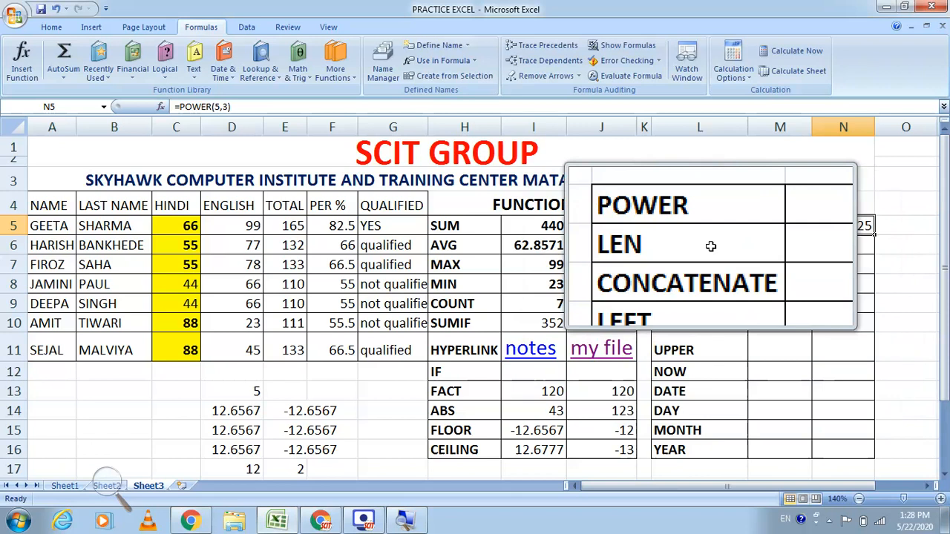
Insert a LEN function in M6 that counts the characters of the last name in B6.
left_click(762, 243)
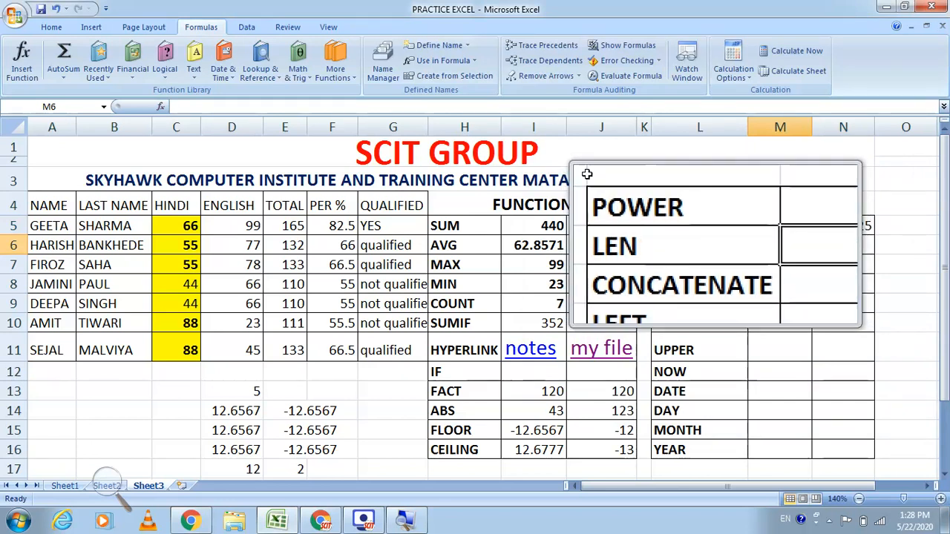
left_click(193, 74)
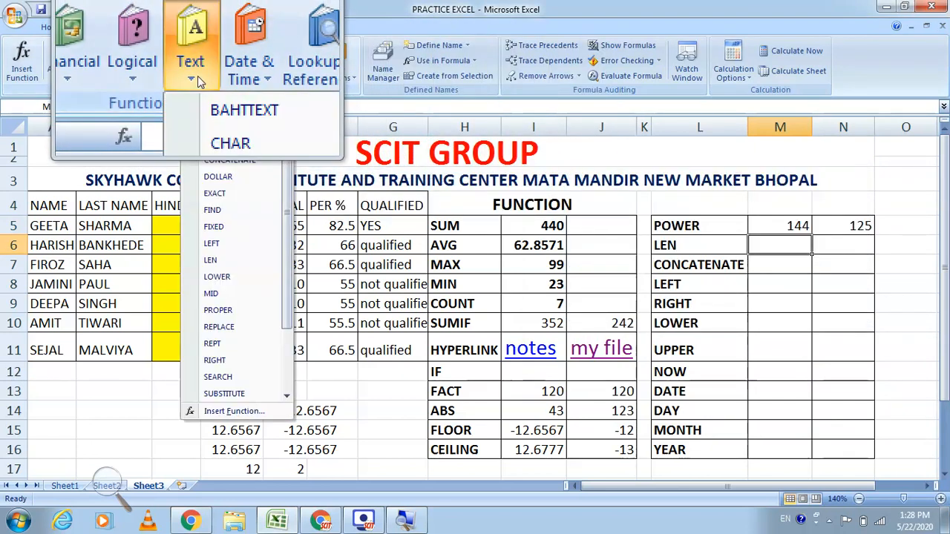
left_click(215, 260)
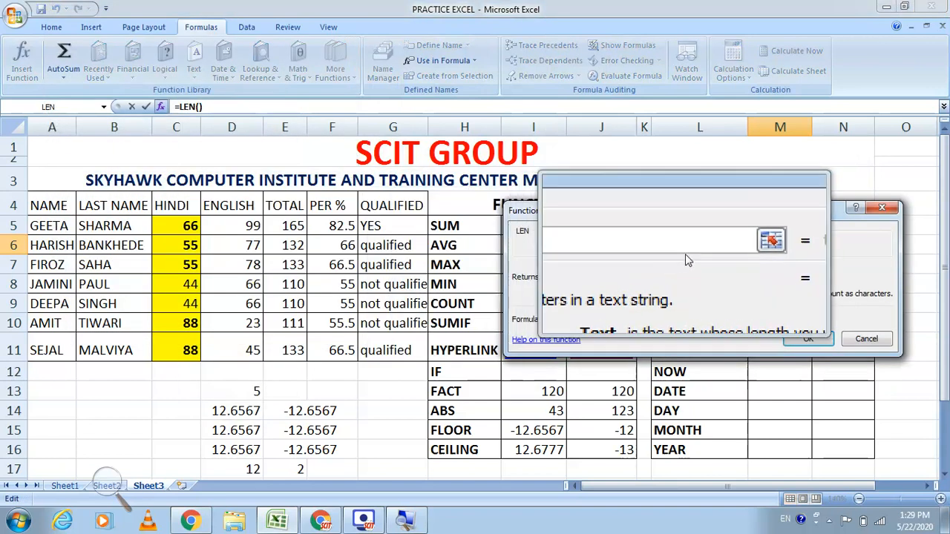
left_click(809, 239)
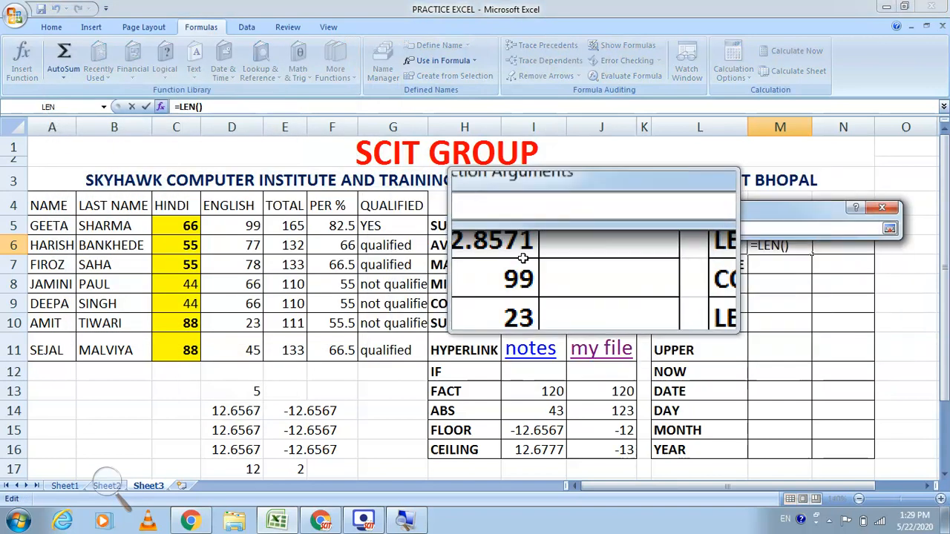
left_click(114, 247)
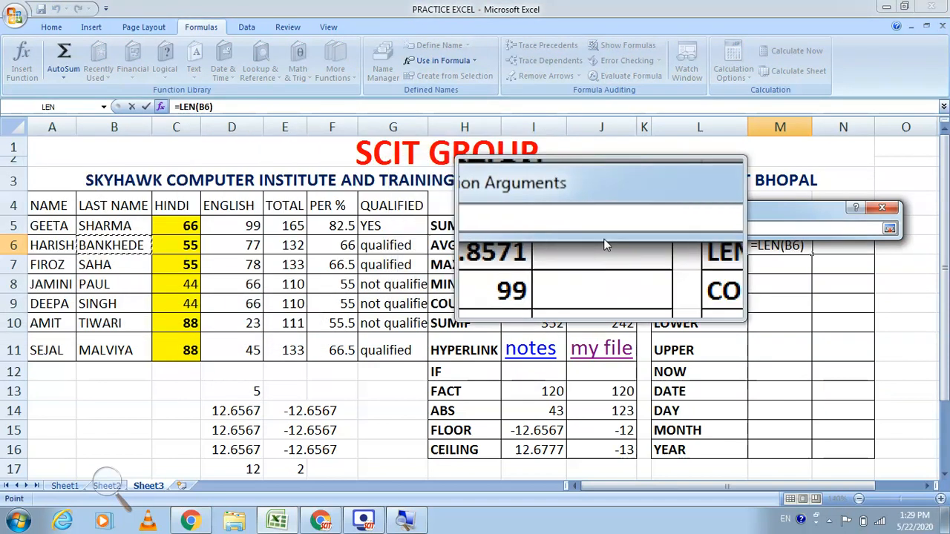
left_click(891, 229)
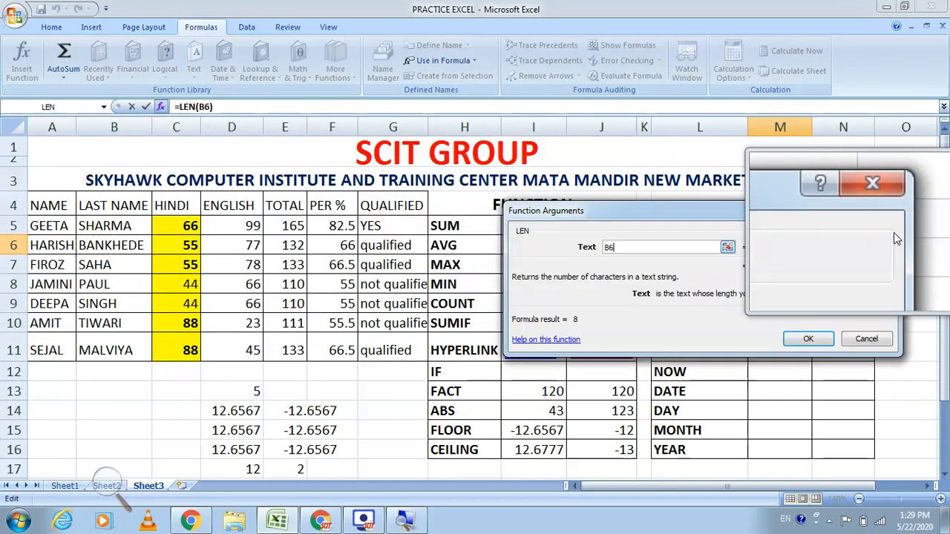
left_click(814, 338)
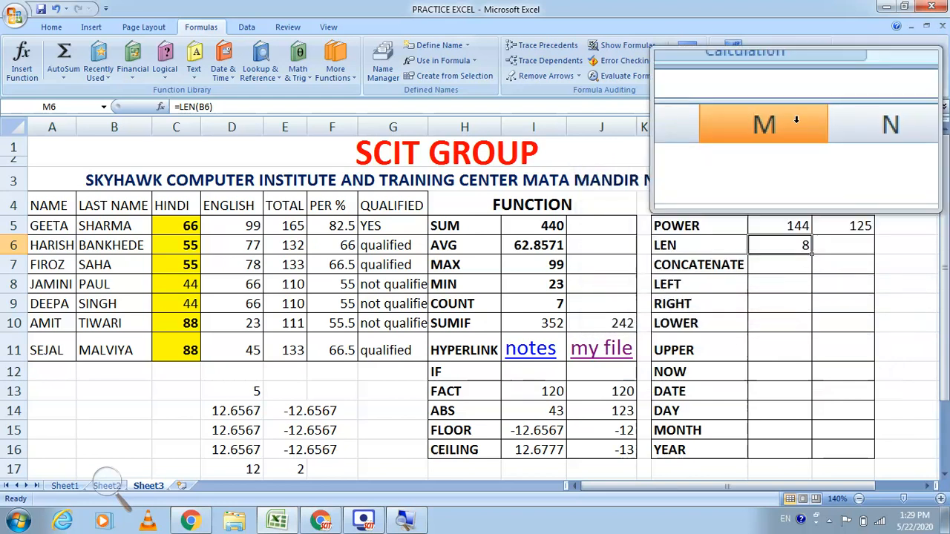
Narrow columns M and L of the second function table.
left_click_drag(811, 127, 791, 127)
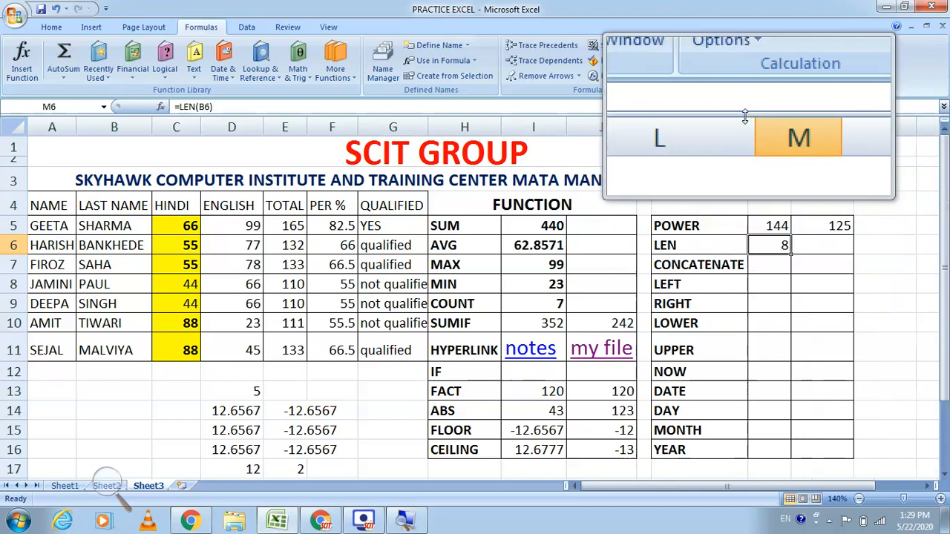
left_click_drag(746, 120, 726, 120)
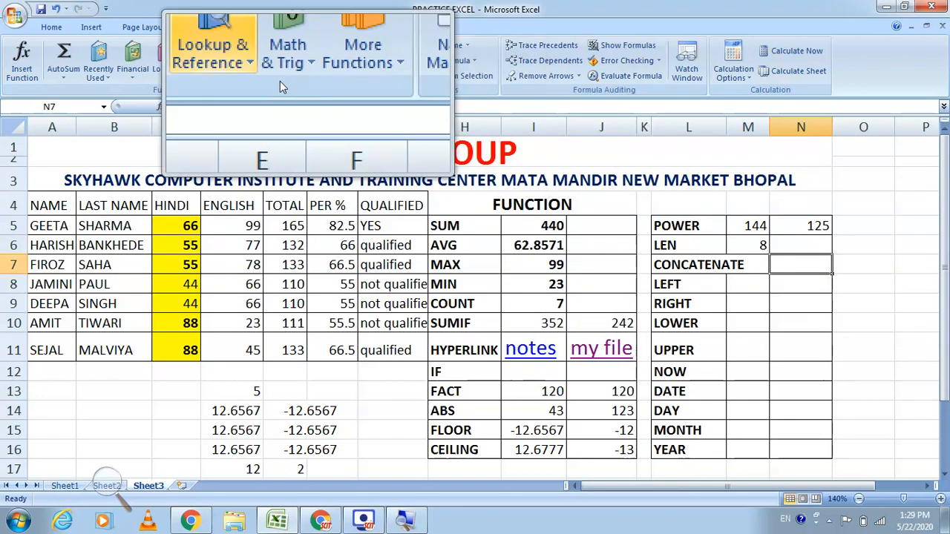
Insert a CONCATENATE function in N7 that joins the first name in A5 with the last name in B5.
left_click(195, 75)
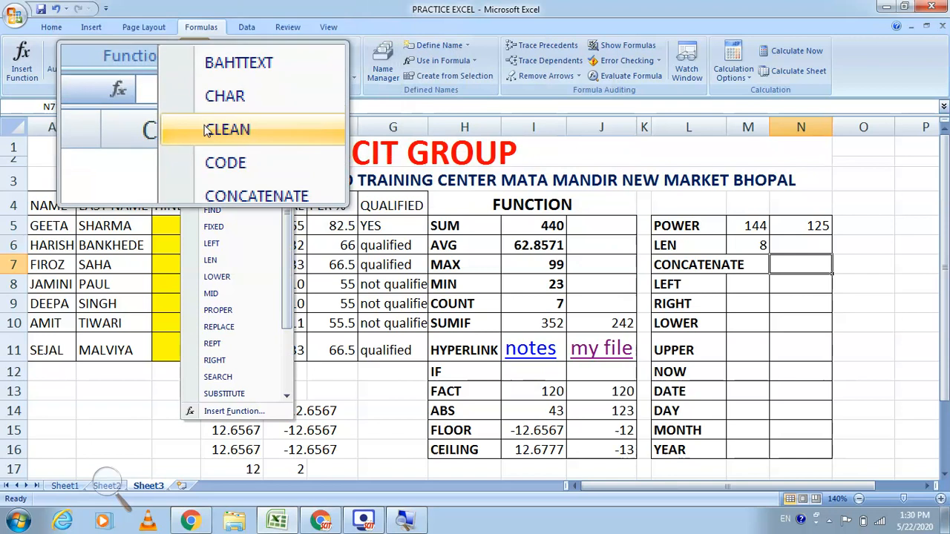
left_click(216, 161)
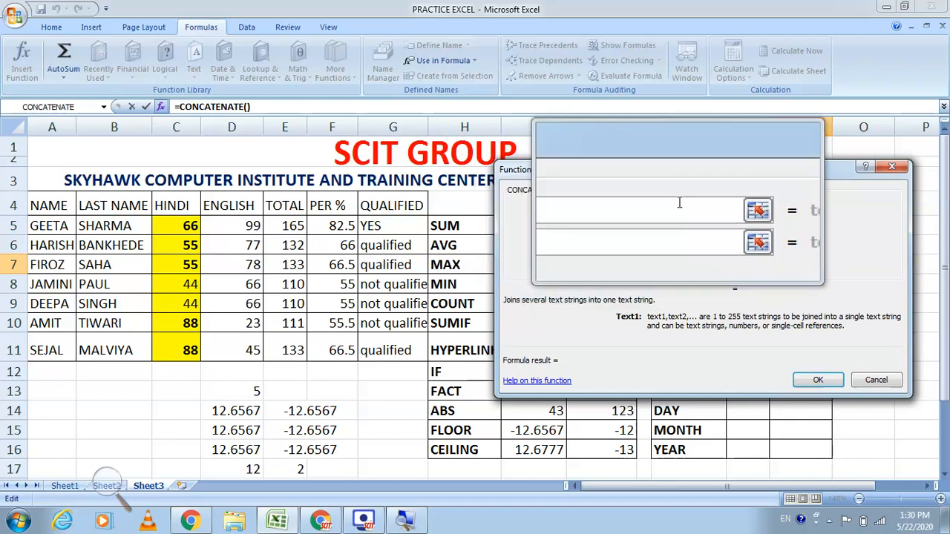
left_click(716, 209)
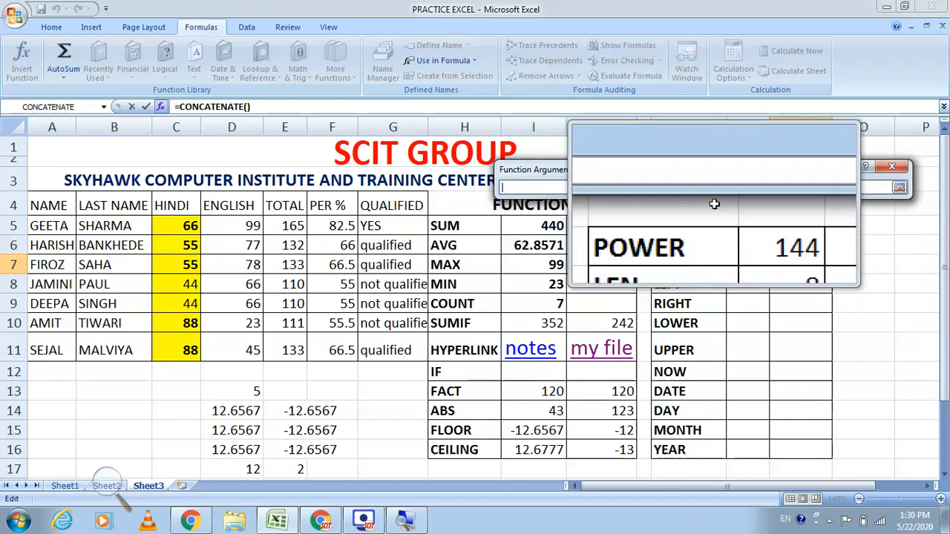
left_click(51, 227)
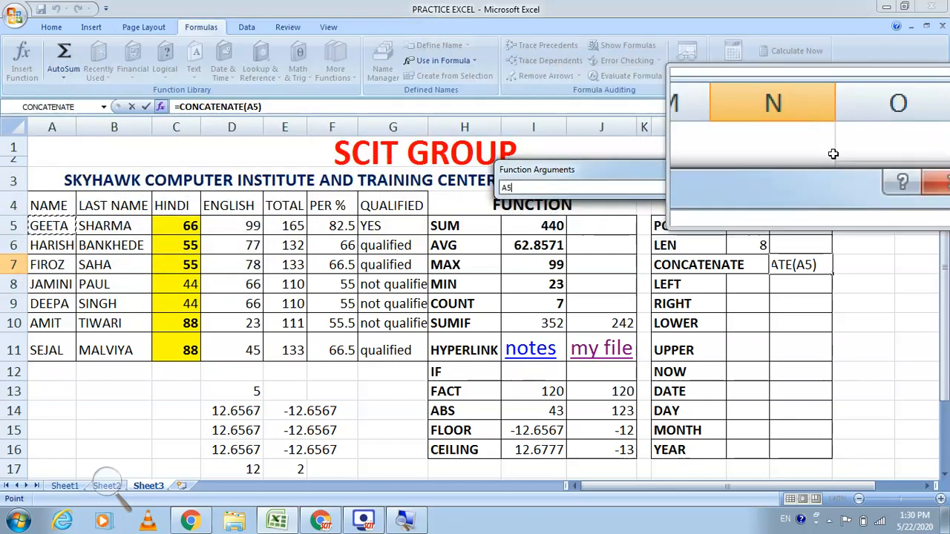
left_click(901, 192)
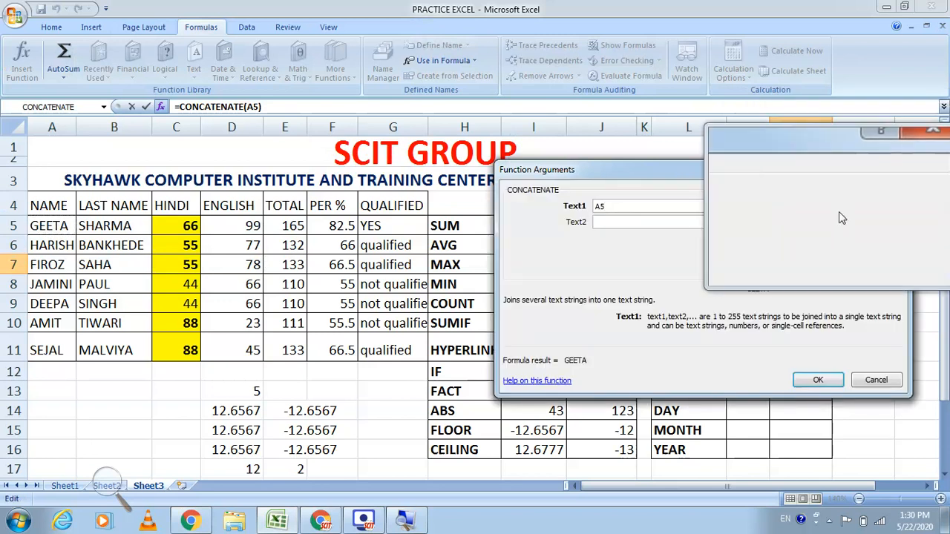
left_click(703, 221)
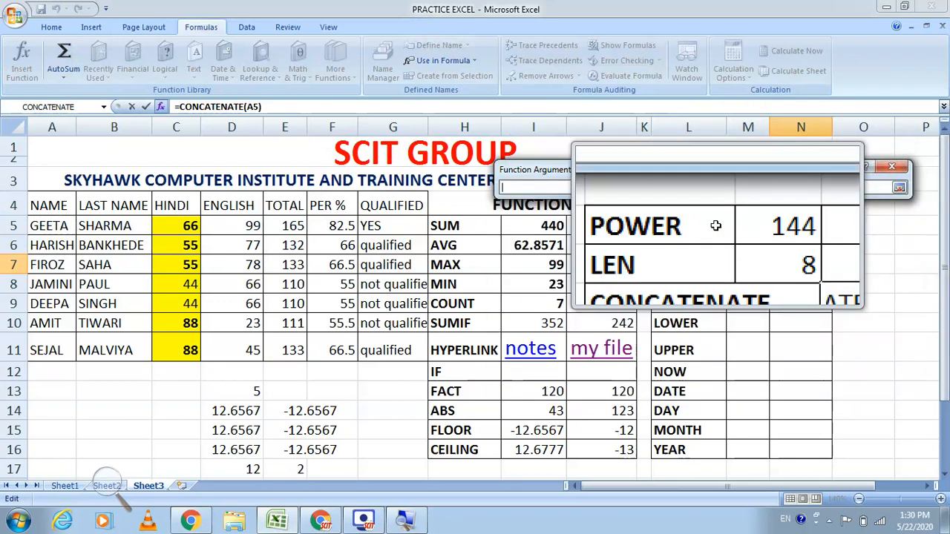
left_click(139, 229)
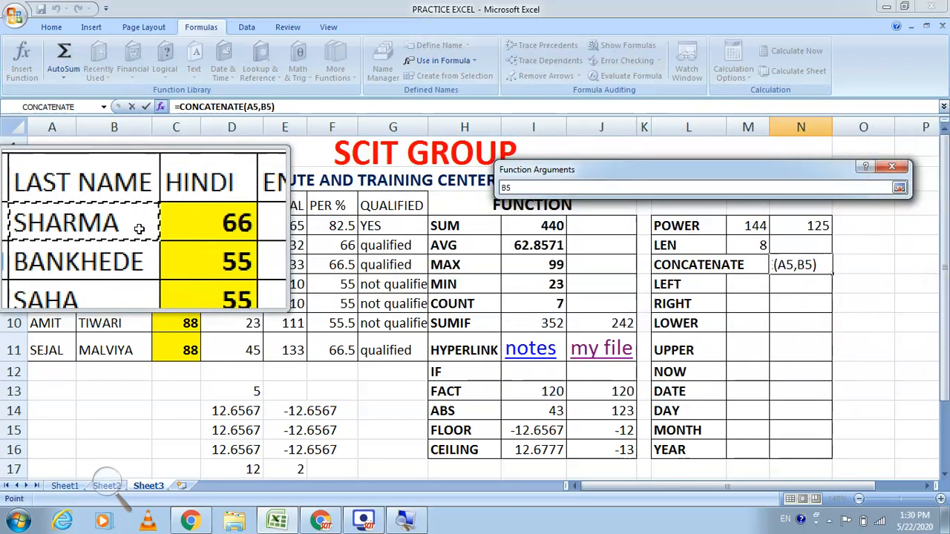
left_click(900, 190)
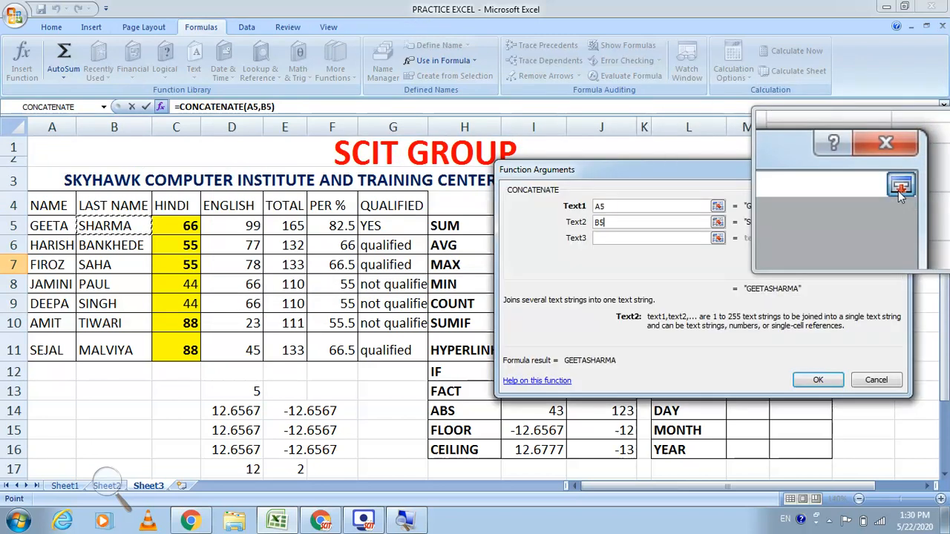
left_click(824, 382)
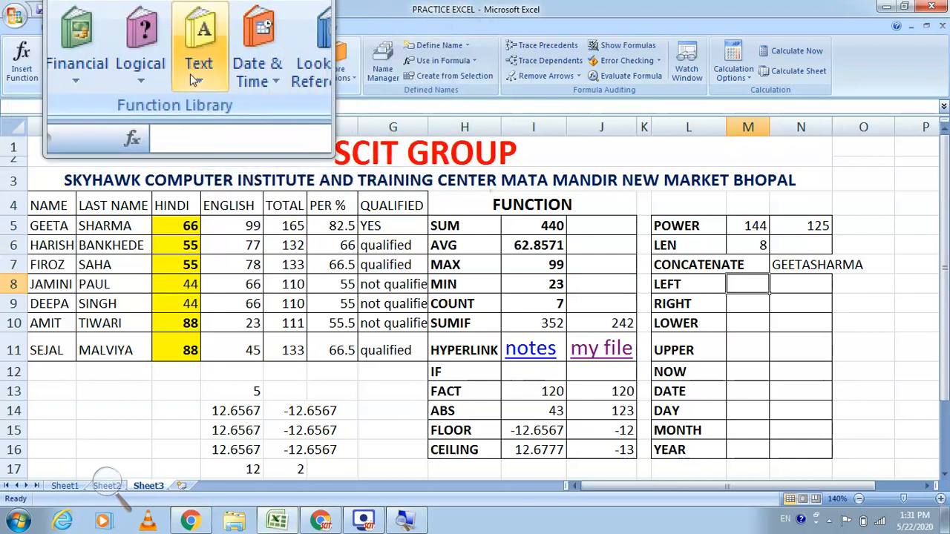
Insert a LEFT function in M8 that extracts the first 4 characters of B6.
left_click(193, 68)
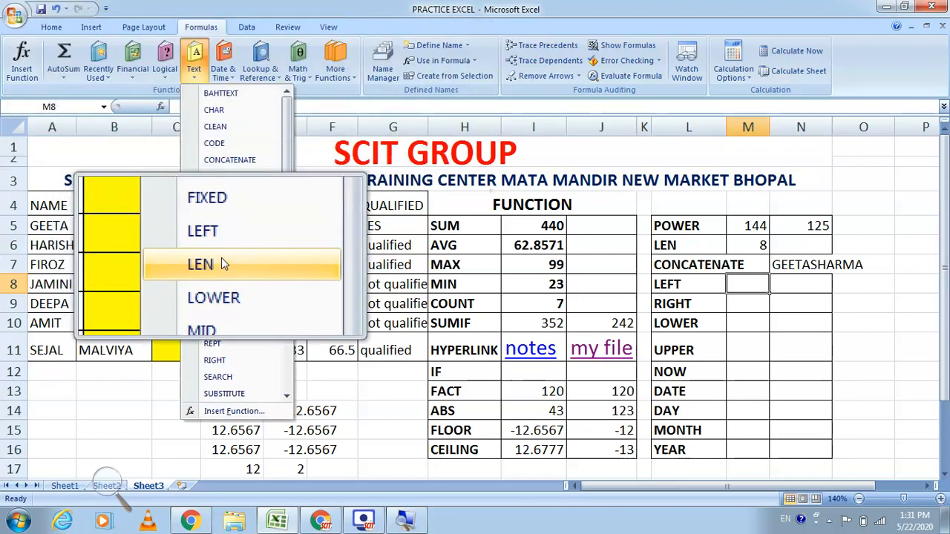
left_click(223, 242)
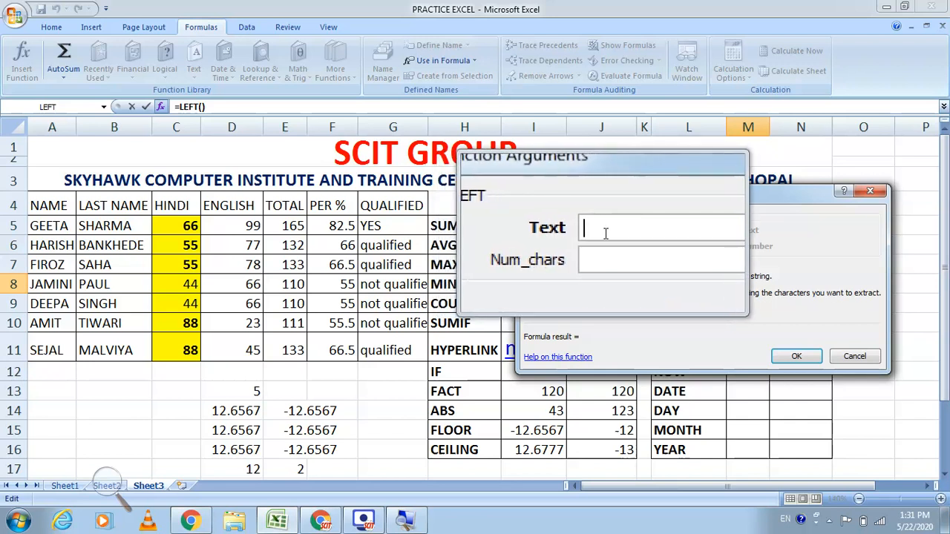
left_click(729, 229)
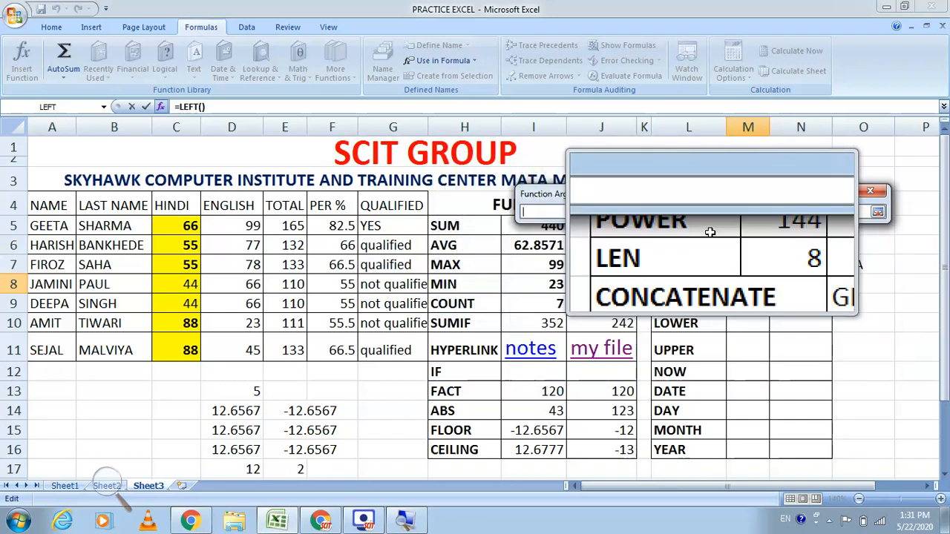
left_click(113, 245)
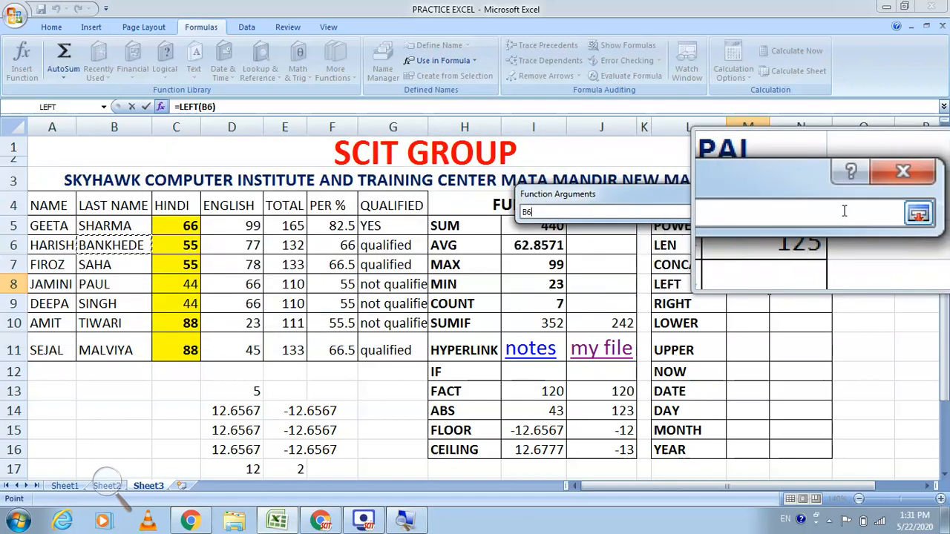
left_click(921, 213)
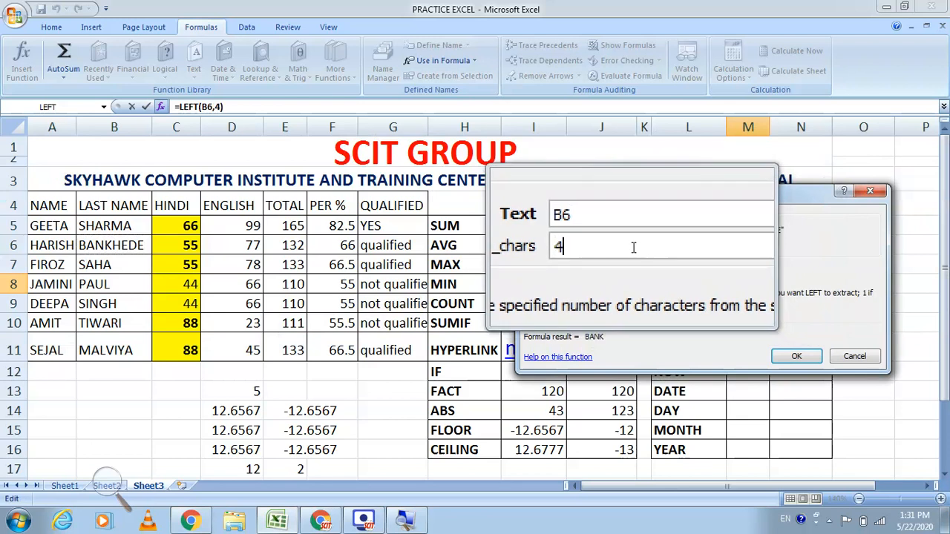
left_click(781, 359)
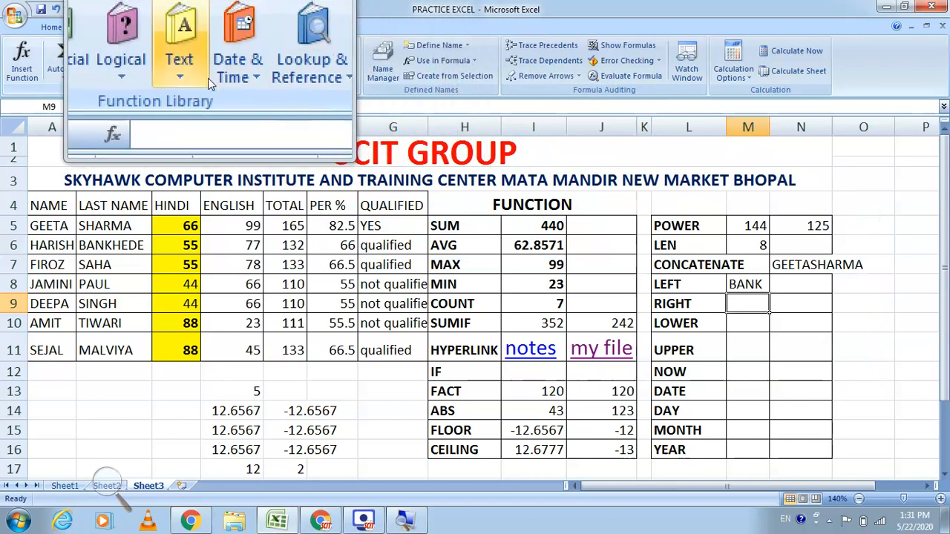
Insert a RIGHT function in M9 that extracts the last 4 characters of B6.
left_click(195, 75)
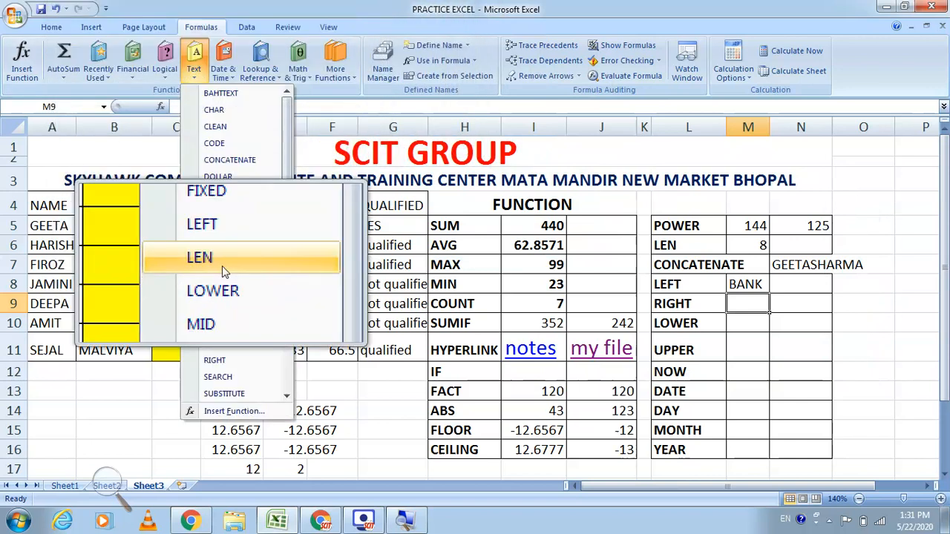
left_click(226, 362)
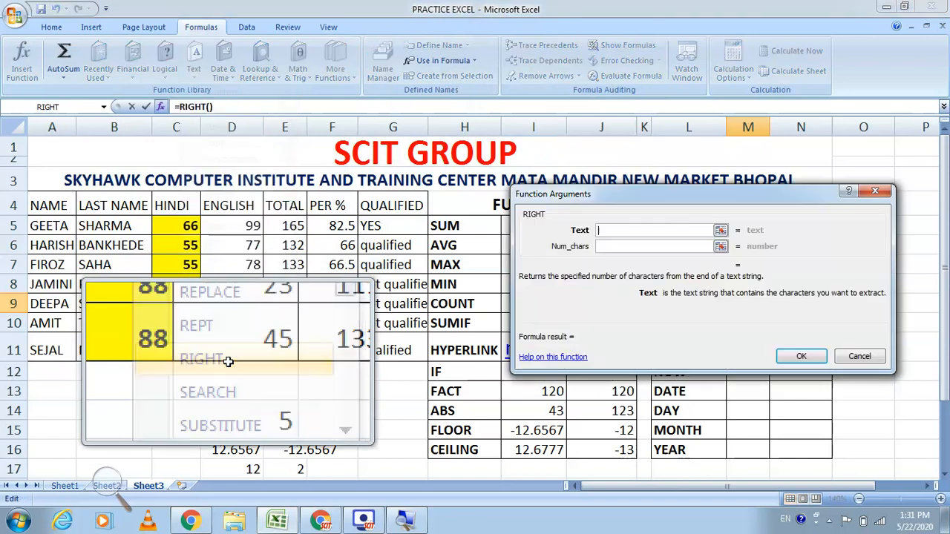
left_click(720, 230)
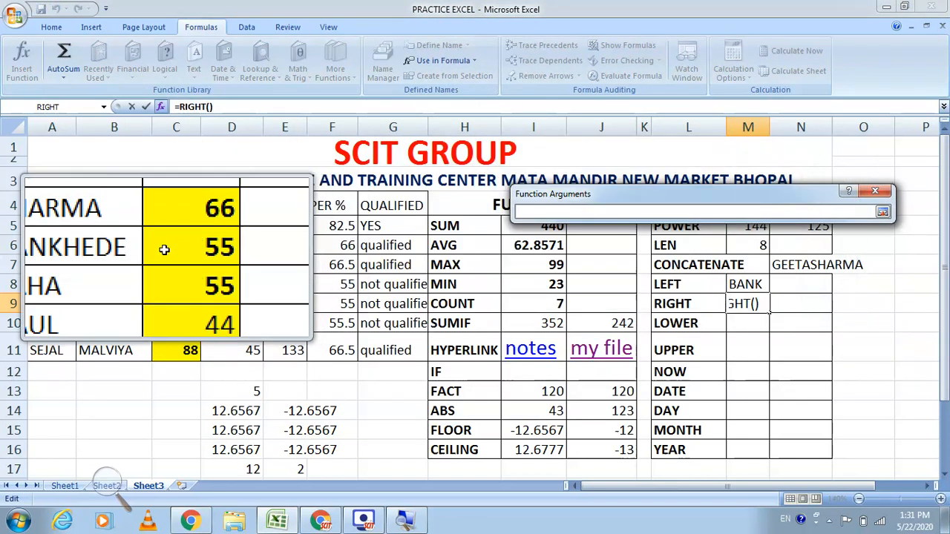
left_click(141, 241)
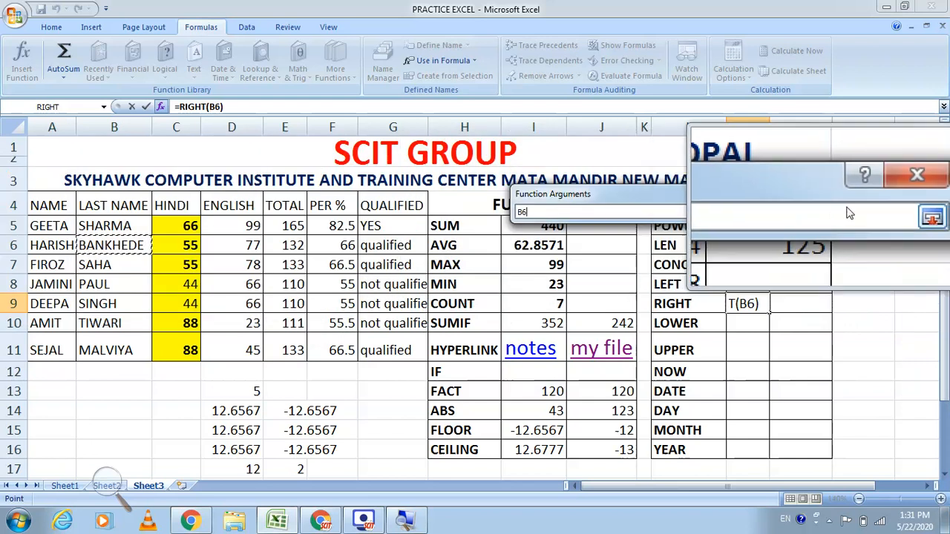
left_click(887, 215)
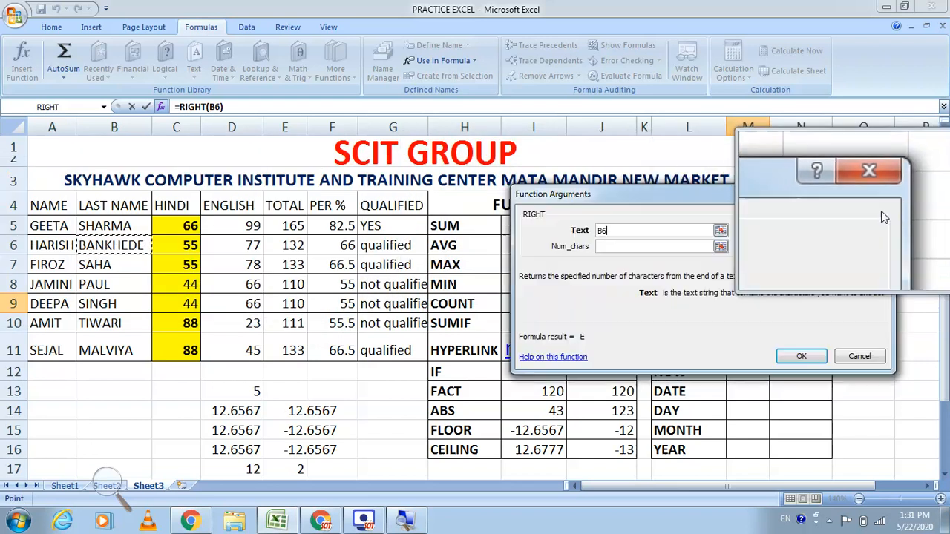
left_click(644, 245)
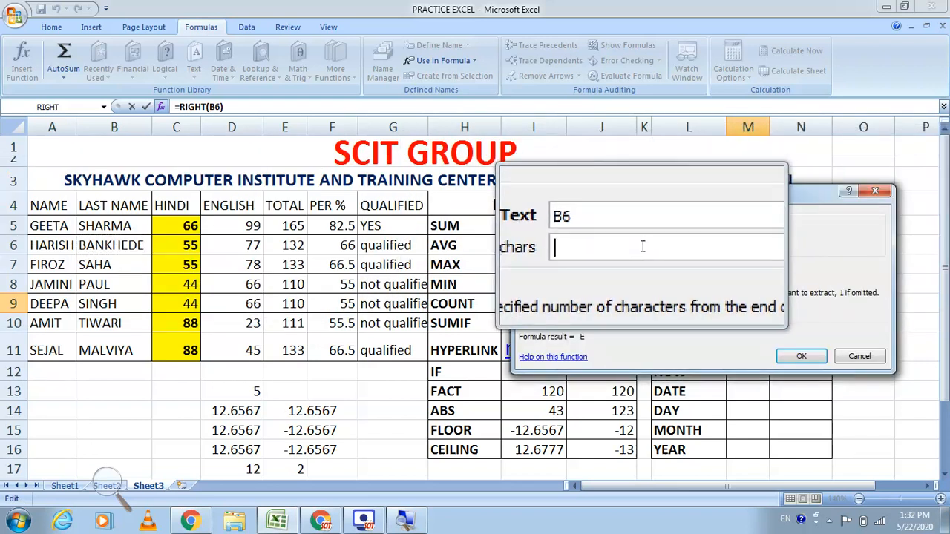
left_click(793, 359)
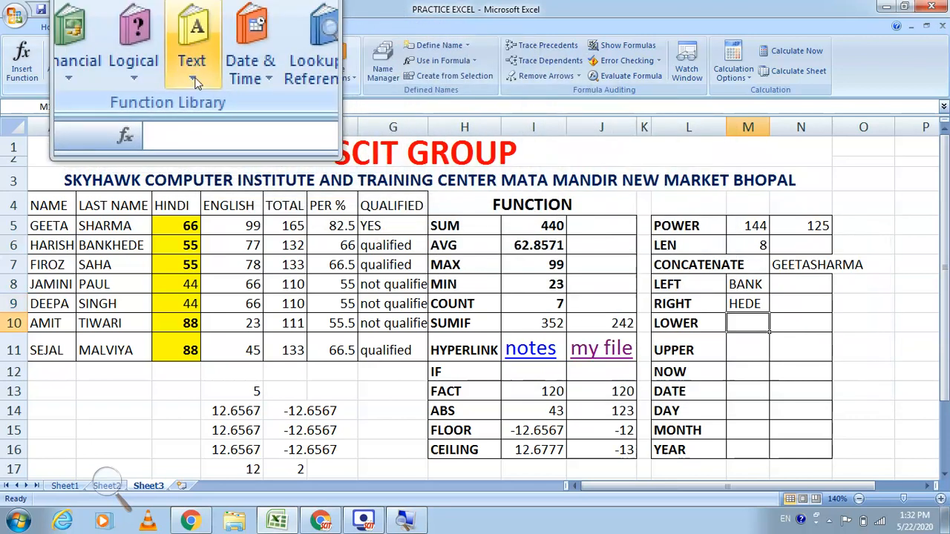
Insert a LOWER function in M10 that converts the text in M8 to lowercase.
left_click(194, 70)
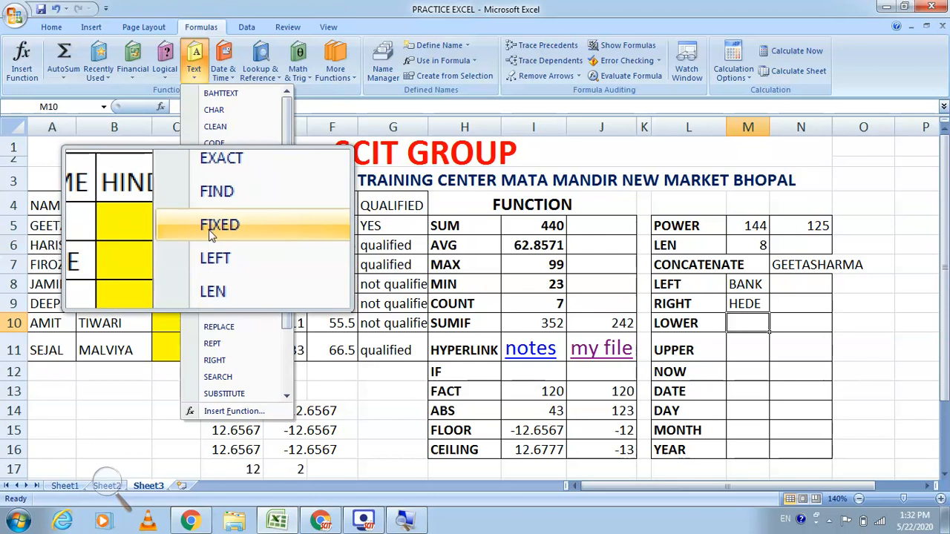
left_click(230, 280)
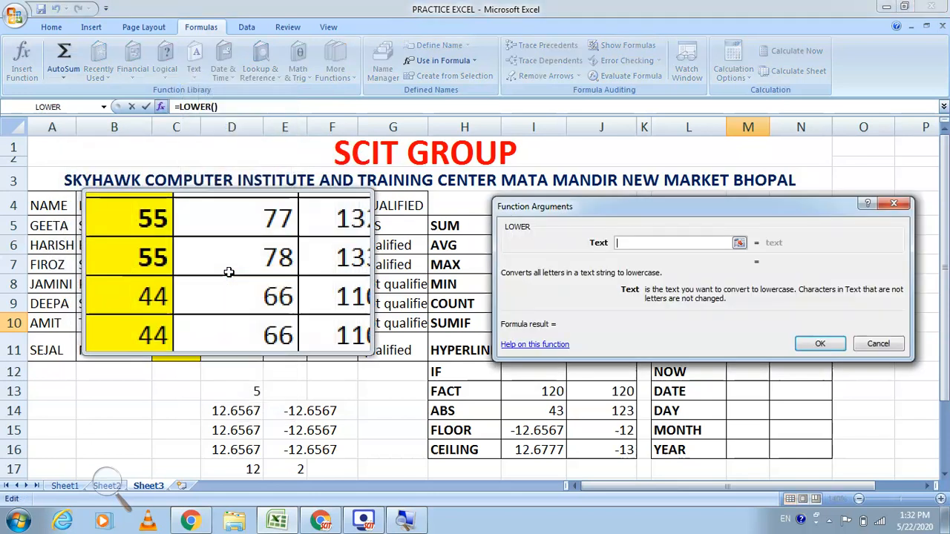
left_click(741, 245)
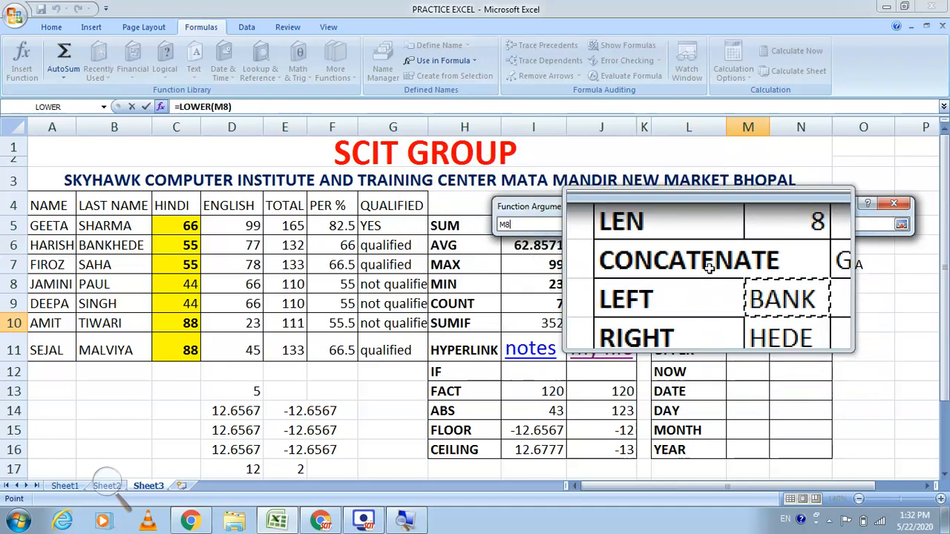
left_click(903, 226)
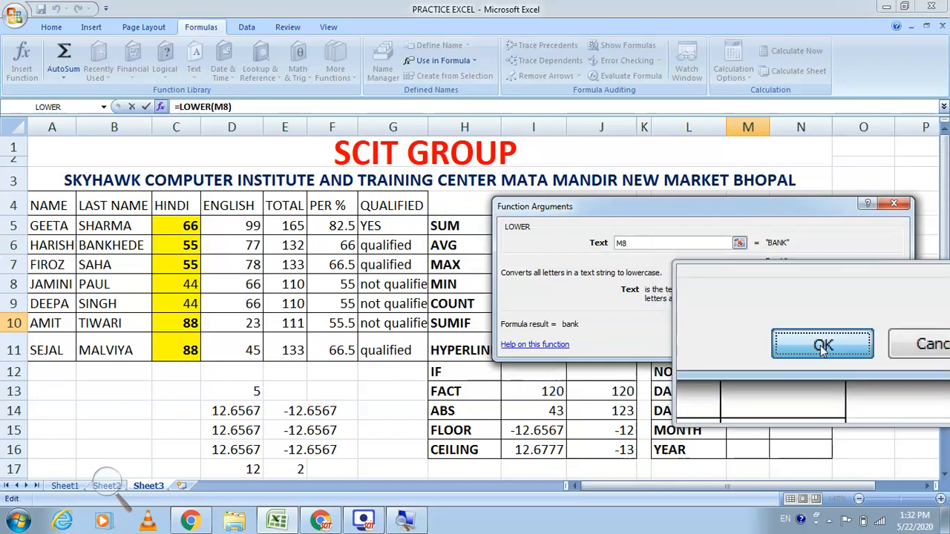
left_click(822, 346)
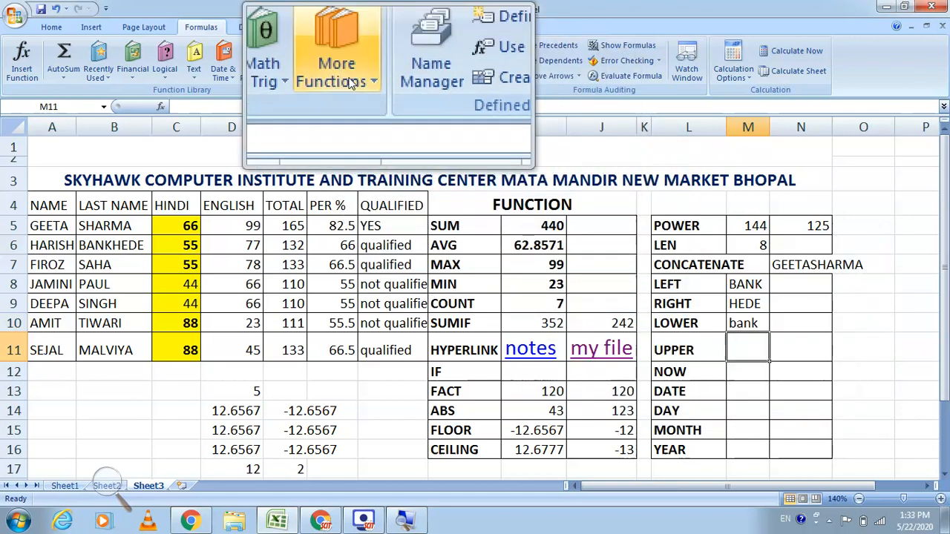
Insert an UPPER function in M11 that converts the text in M10 to uppercase.
left_click(194, 77)
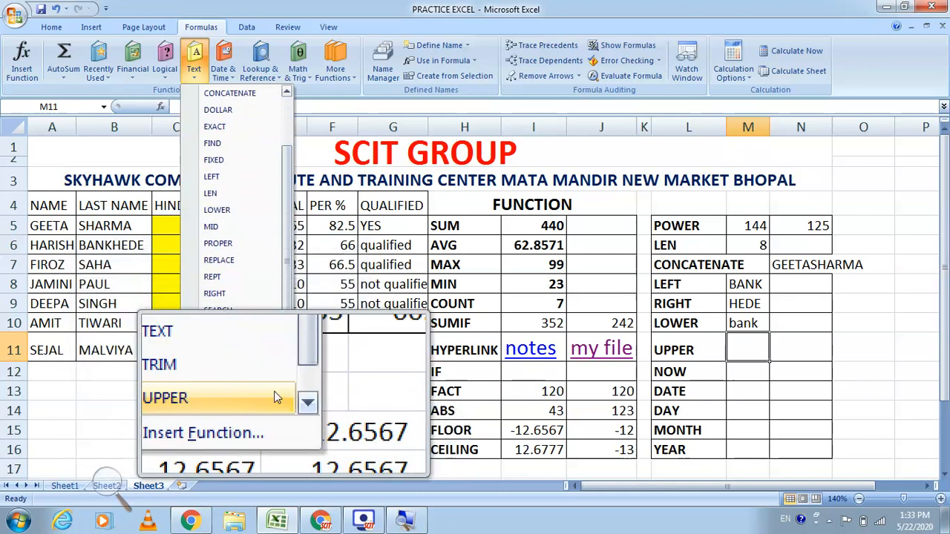
left_click(236, 394)
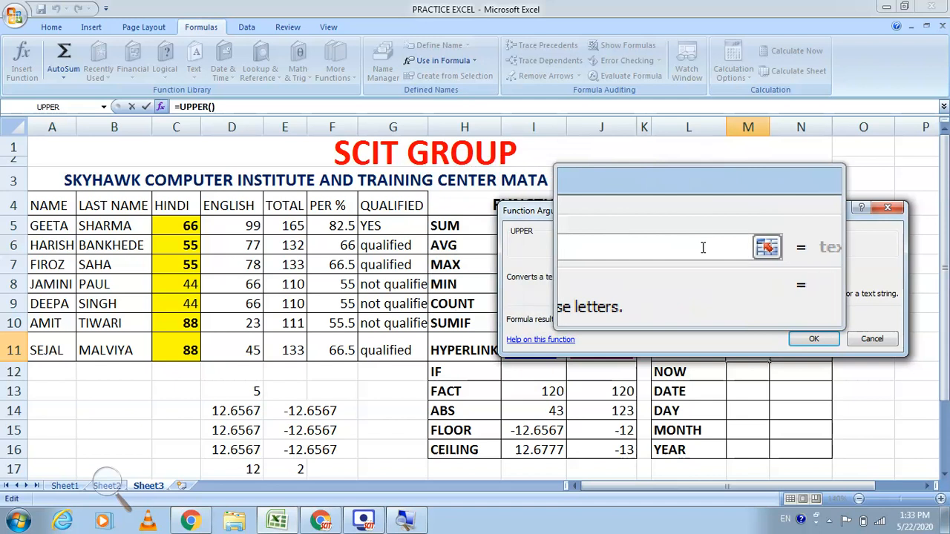
left_click(734, 247)
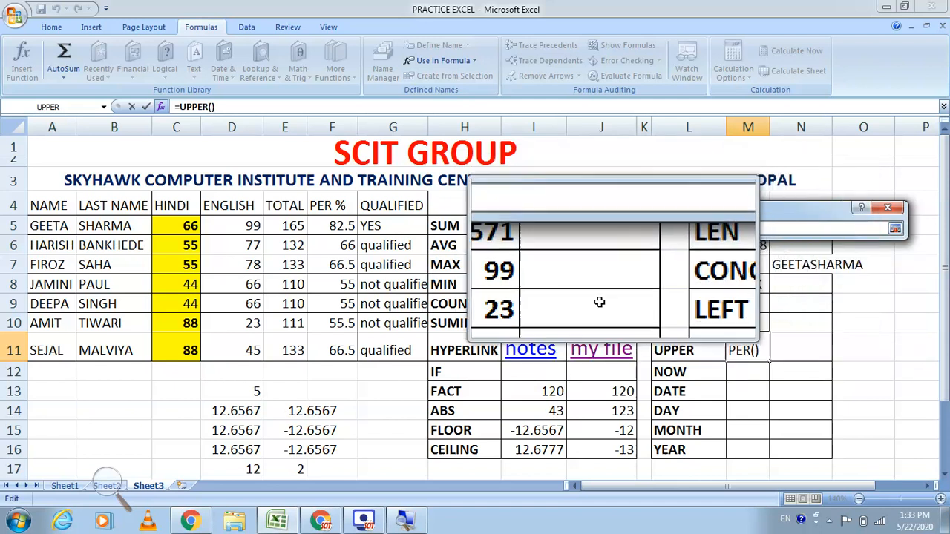
left_click(739, 323)
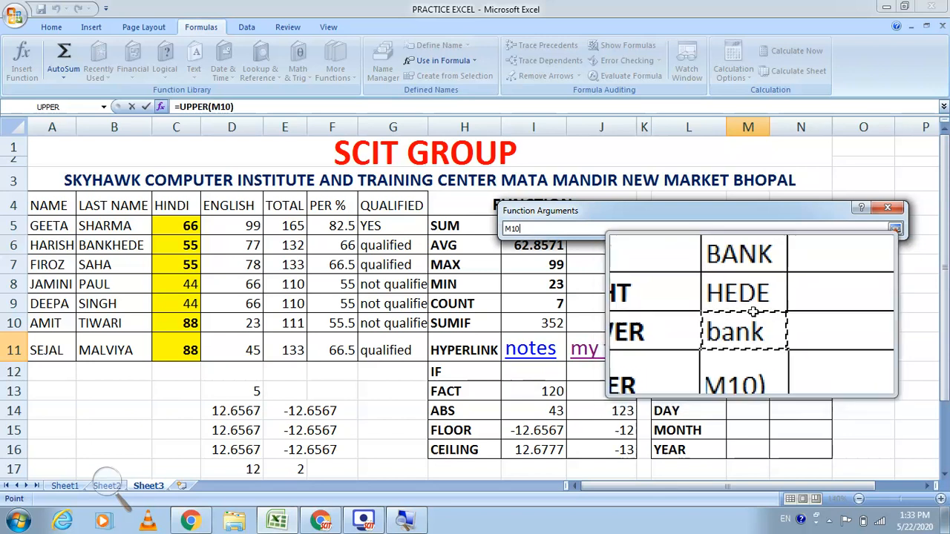
left_click(895, 229)
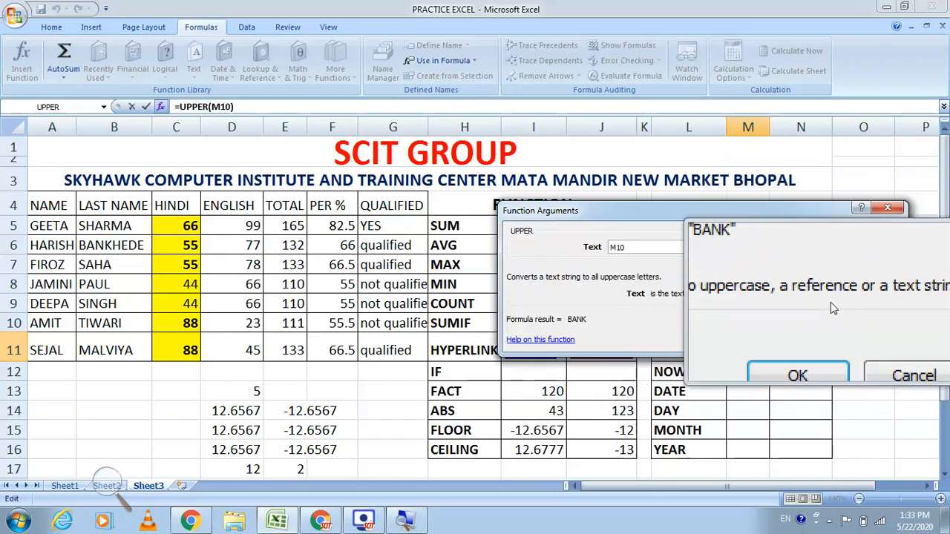
left_click(813, 338)
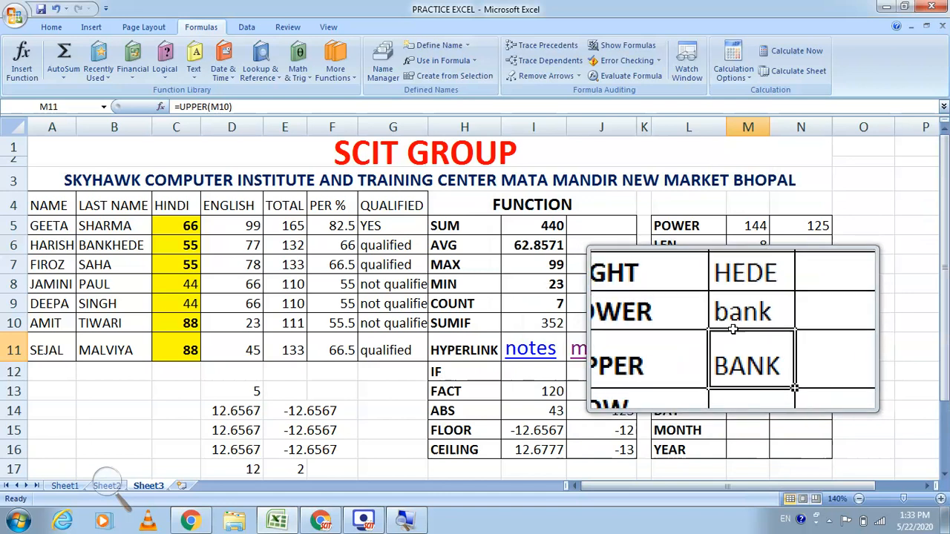
key("super+Escape")
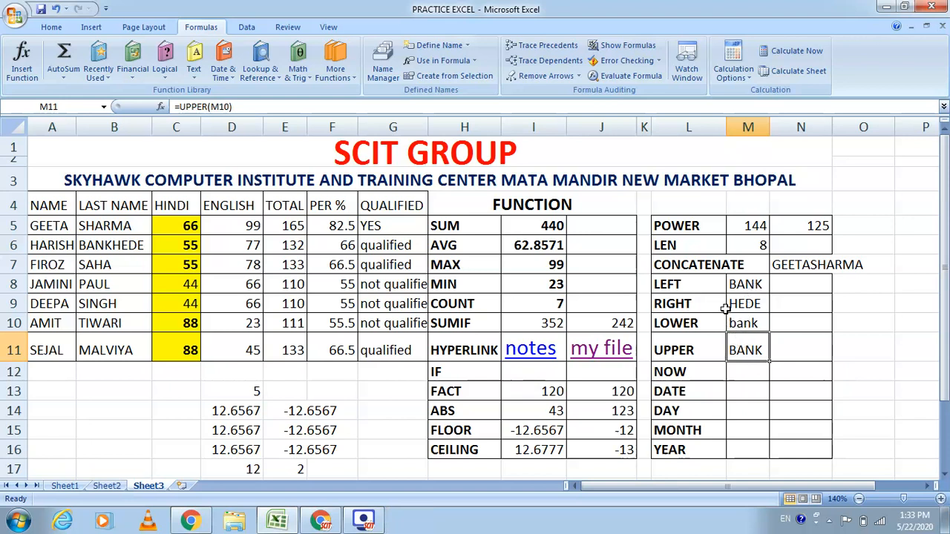
Enter a NOW formula in M12 for the current date and time, and auto-fit column M to its contents.
left_click(739, 372)
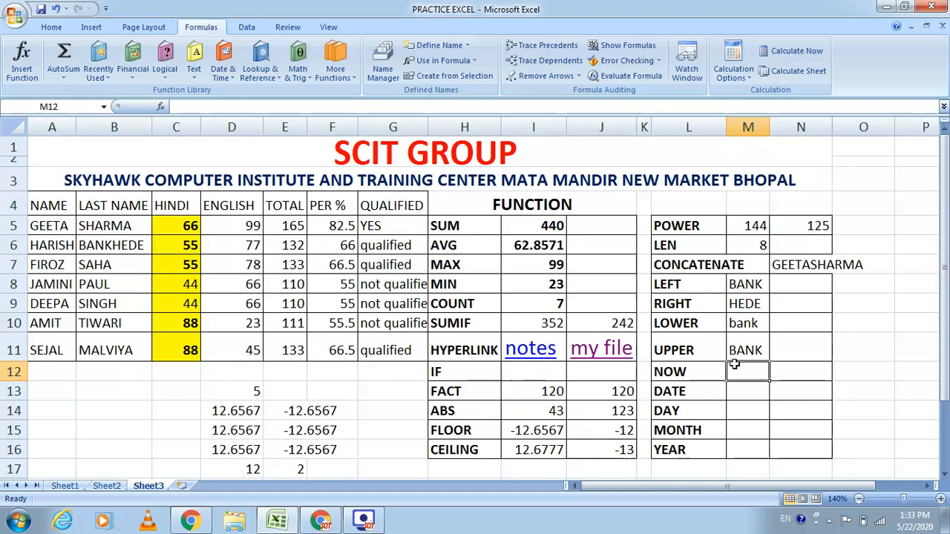
type("=np")
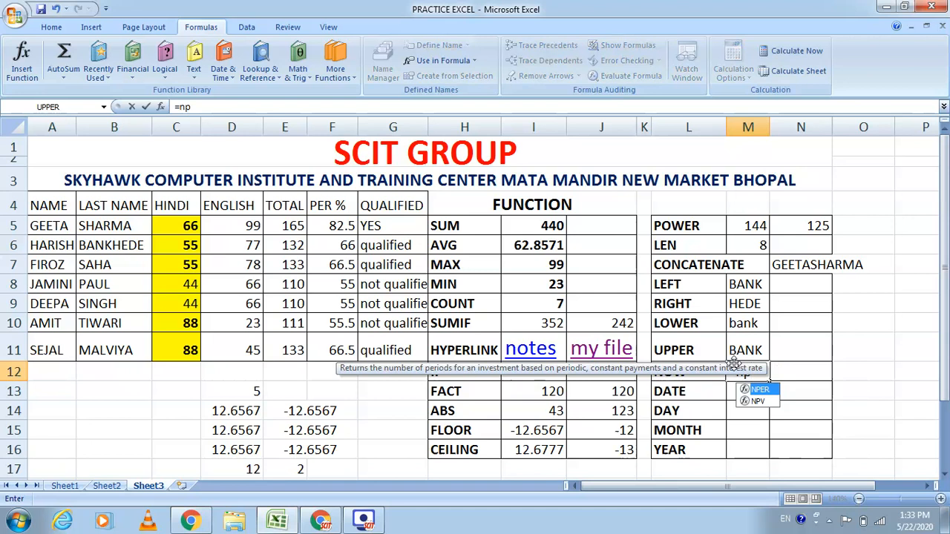
key("BackSpace")
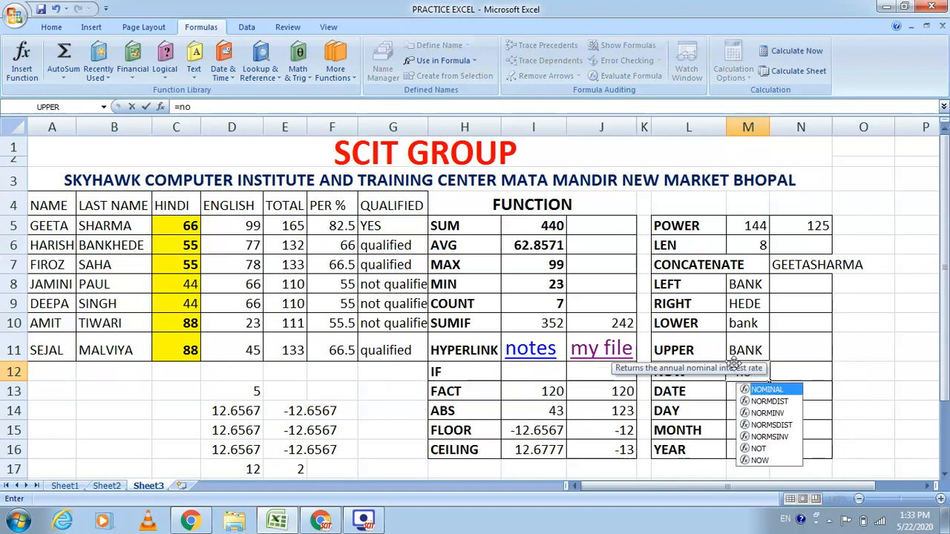
type("ow(")
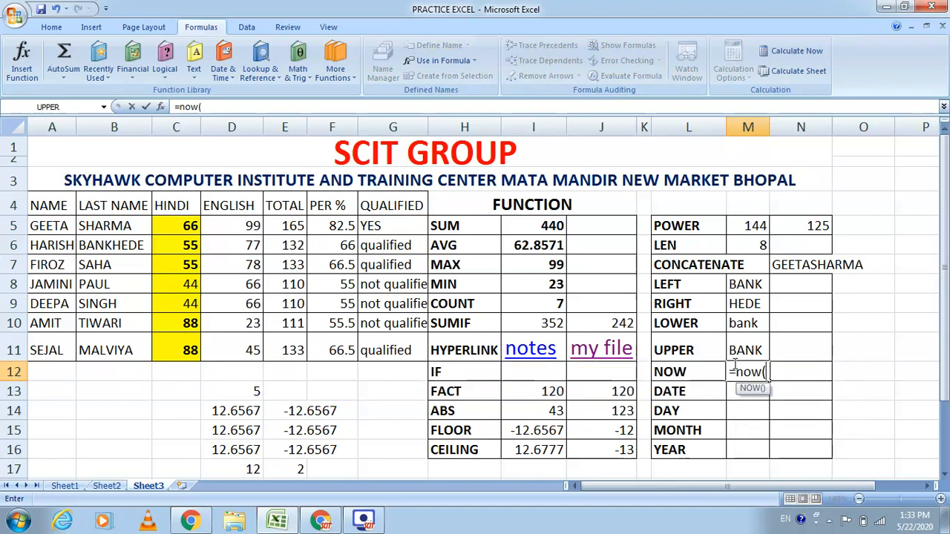
key("Return")
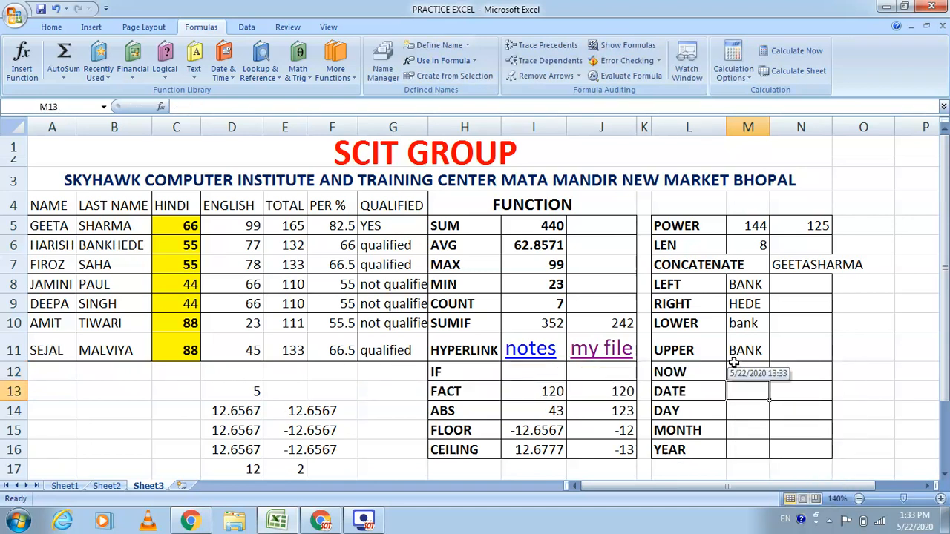
double_click(770, 131)
left_click(783, 397)
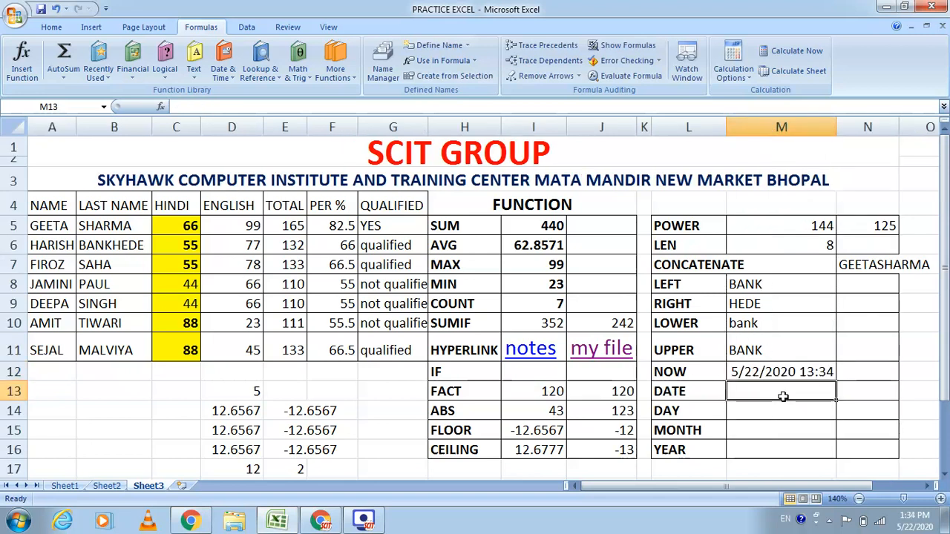
left_click(772, 375)
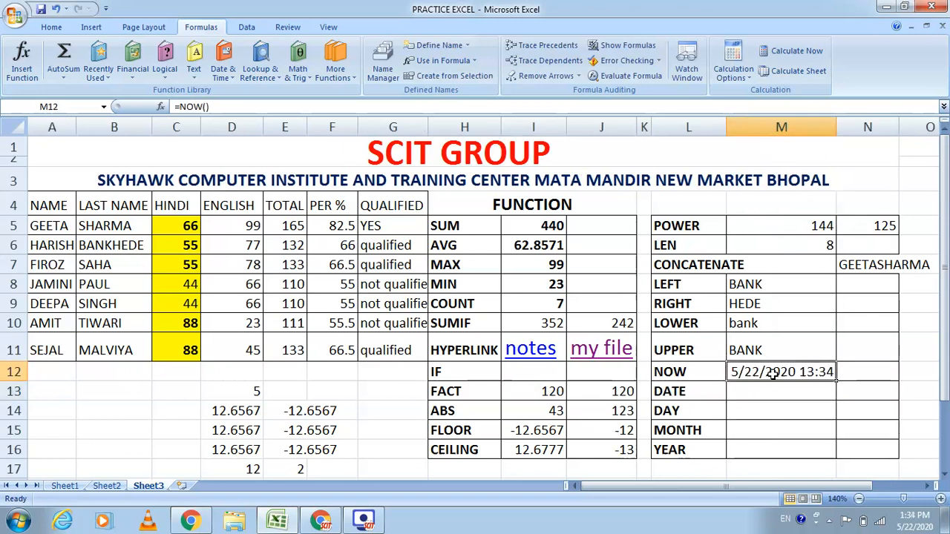
Insert a NOW function from the function library in N12 and auto-fit column N to its contents.
left_click(855, 369)
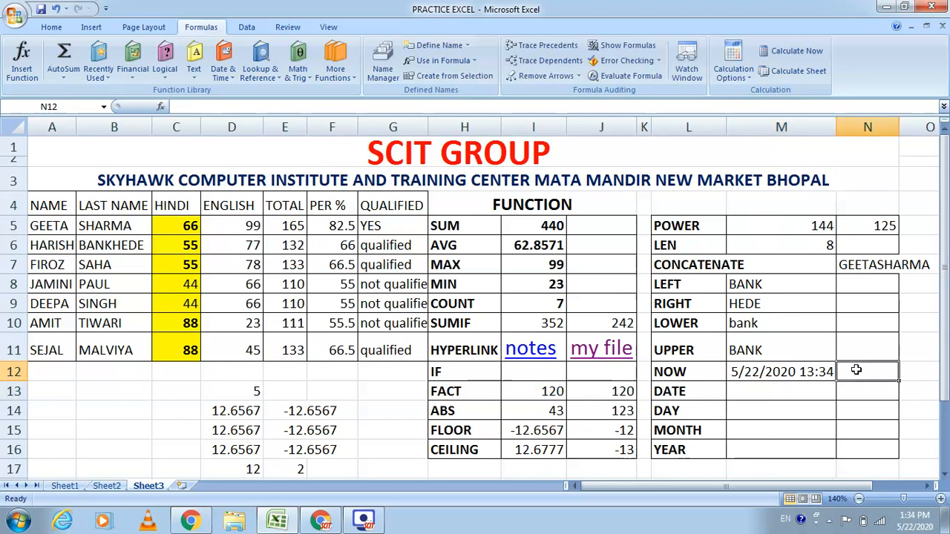
left_click(230, 74)
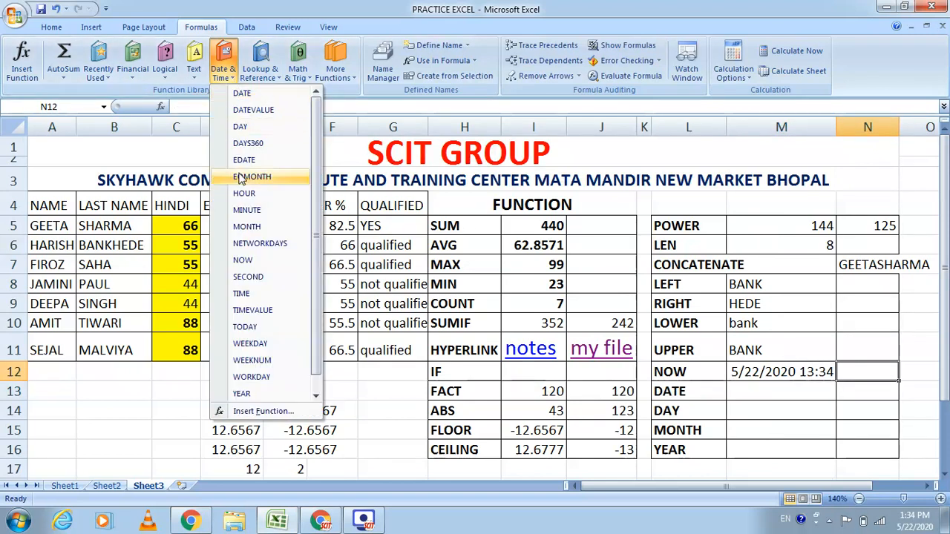
left_click(245, 260)
left_click(724, 317)
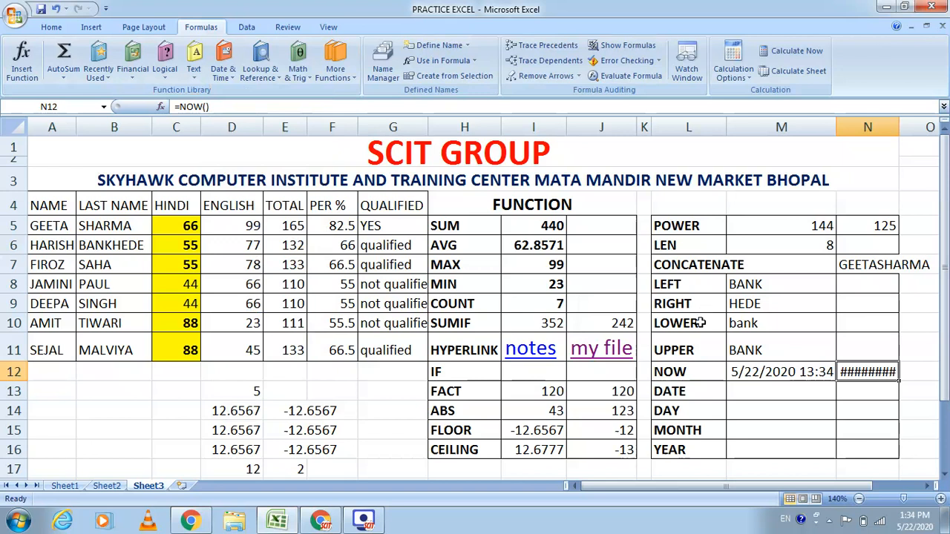
double_click(898, 131)
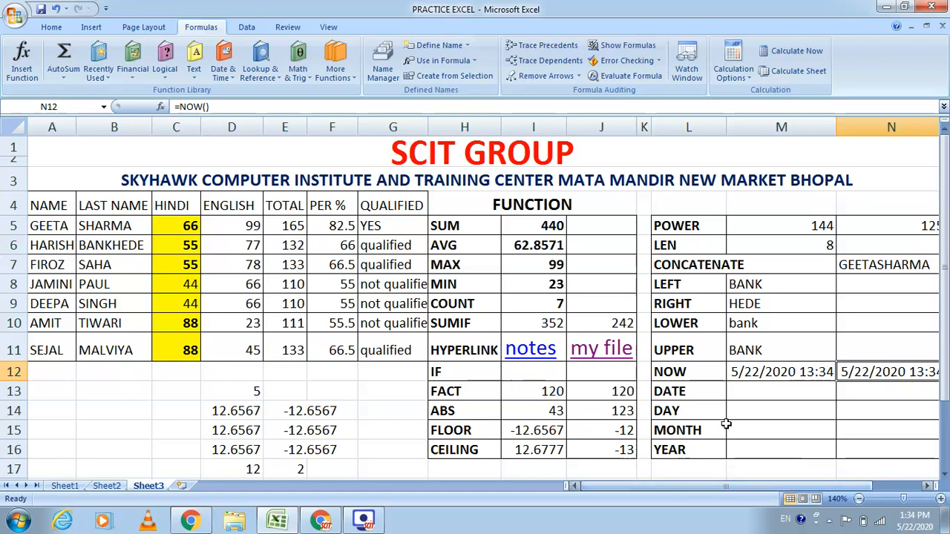
Insert a DATE function in M13 with year 2019, month 12 and day 23.
left_click(736, 391)
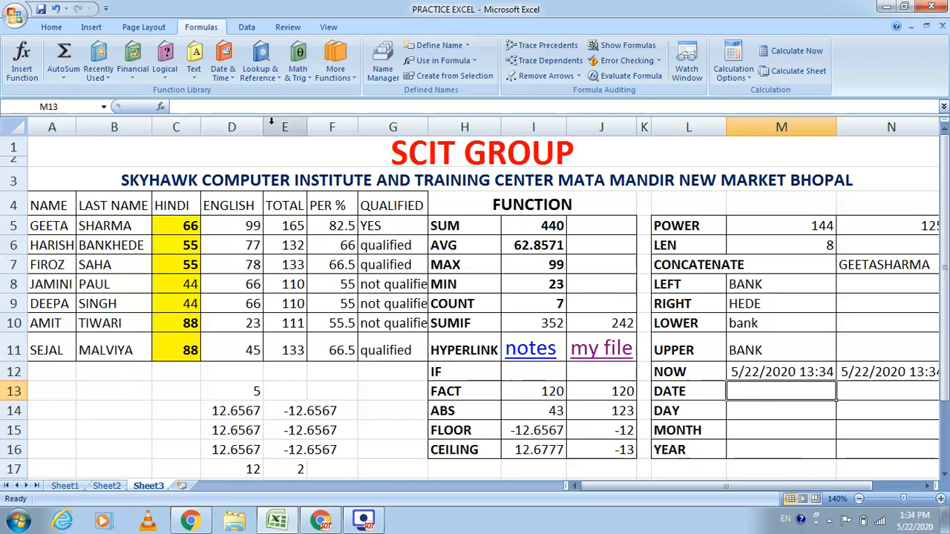
left_click(221, 73)
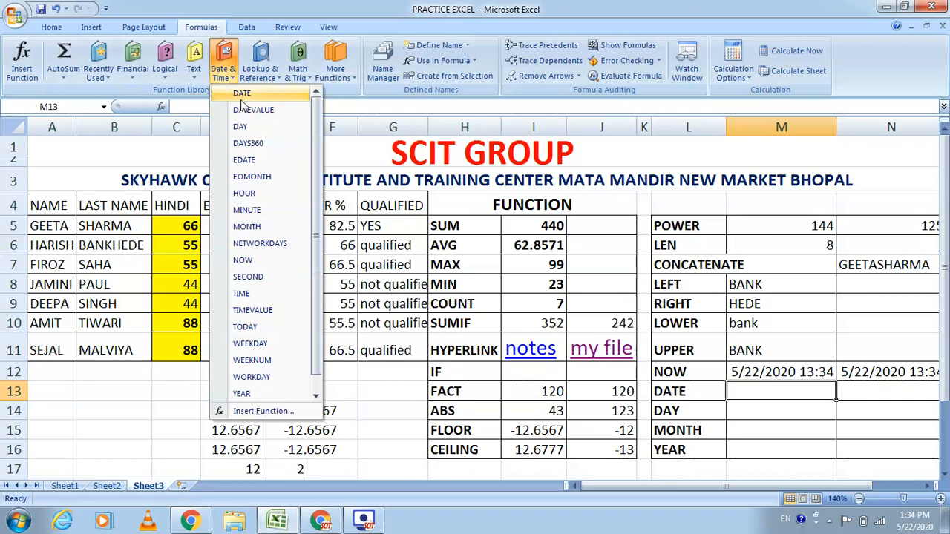
left_click(242, 95)
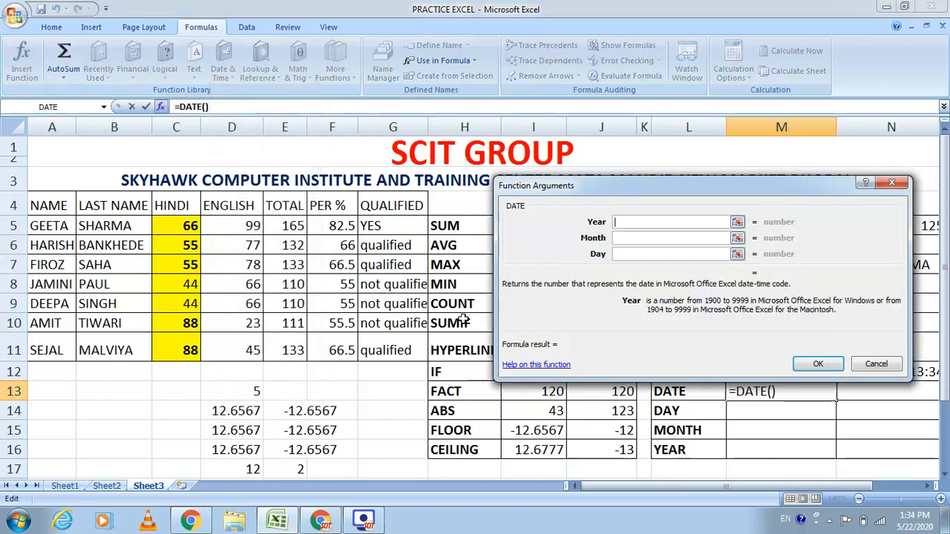
key("super+plus")
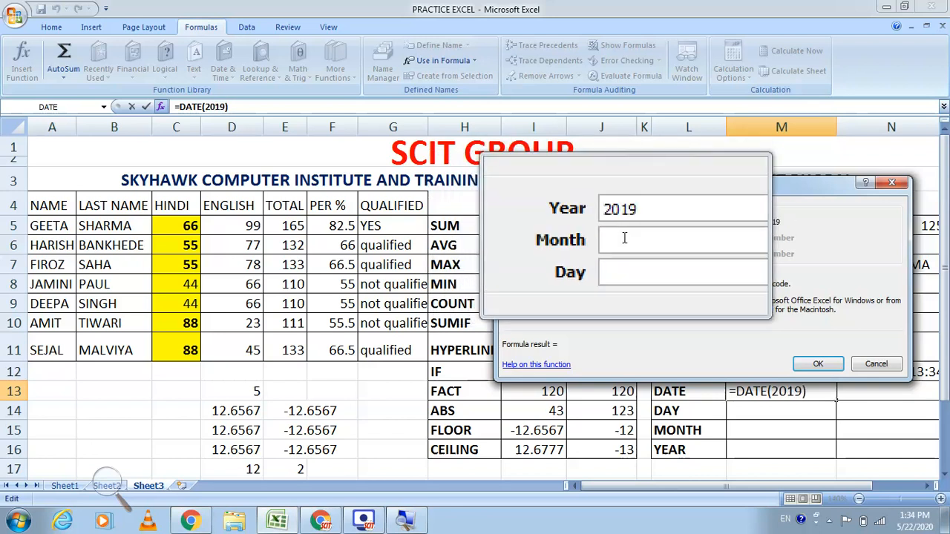
type("12")
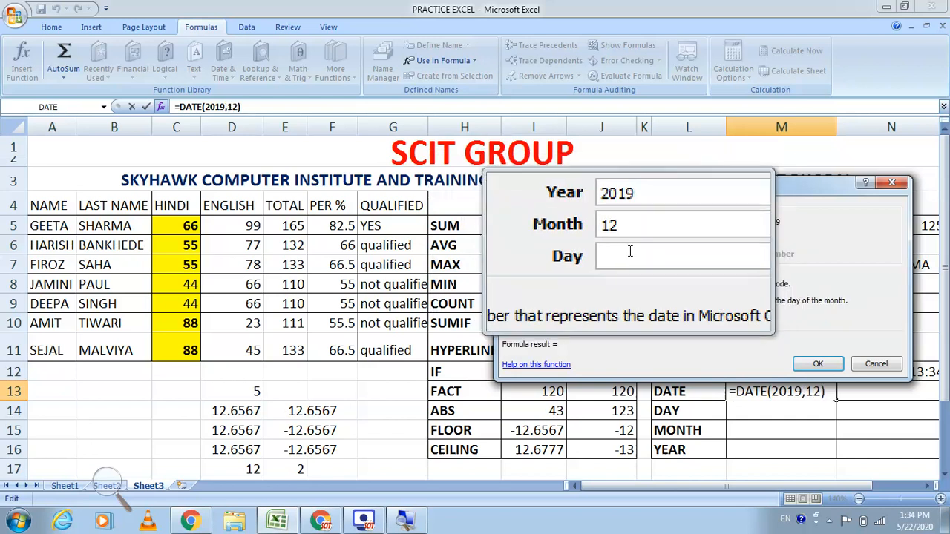
left_click(630, 252)
type("23")
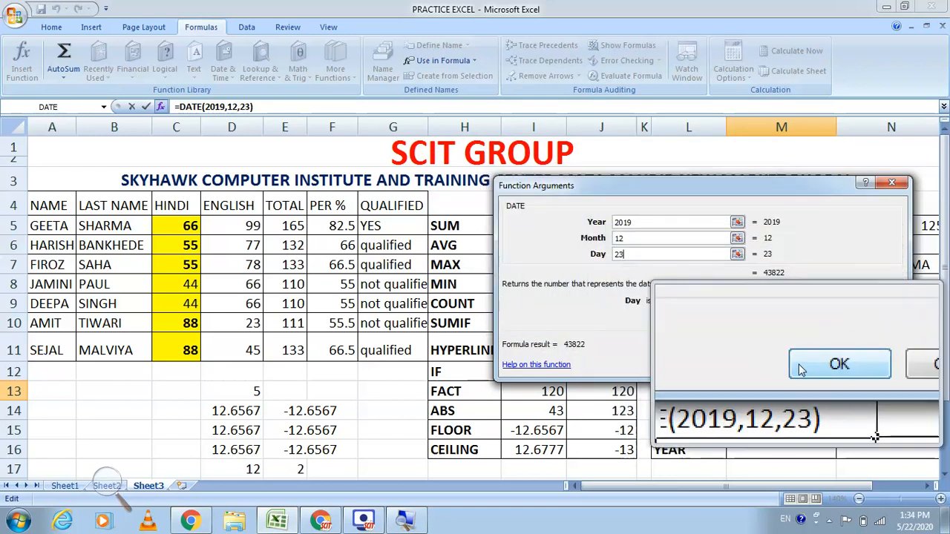
left_click(816, 366)
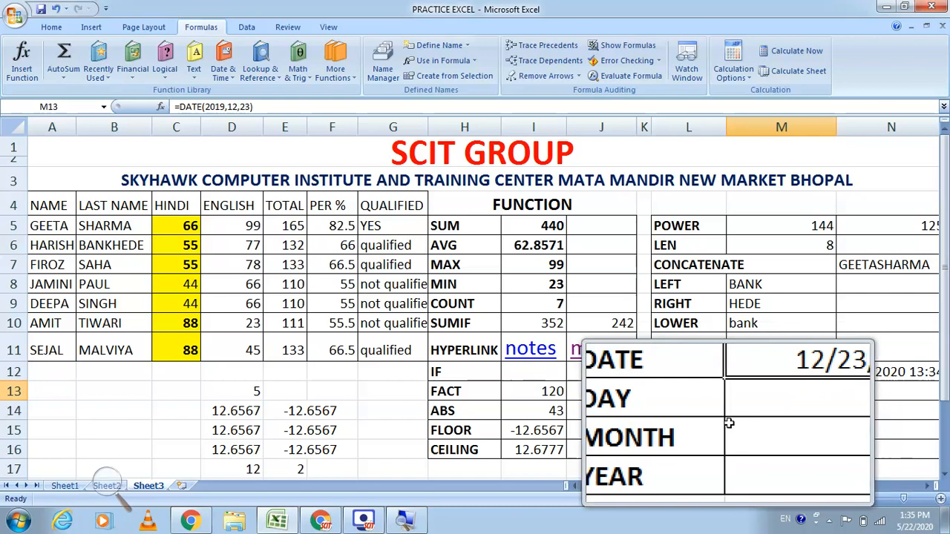
Insert a DAY function in M14 that refers to the date in M13, and narrow columns M and L.
key("Return")
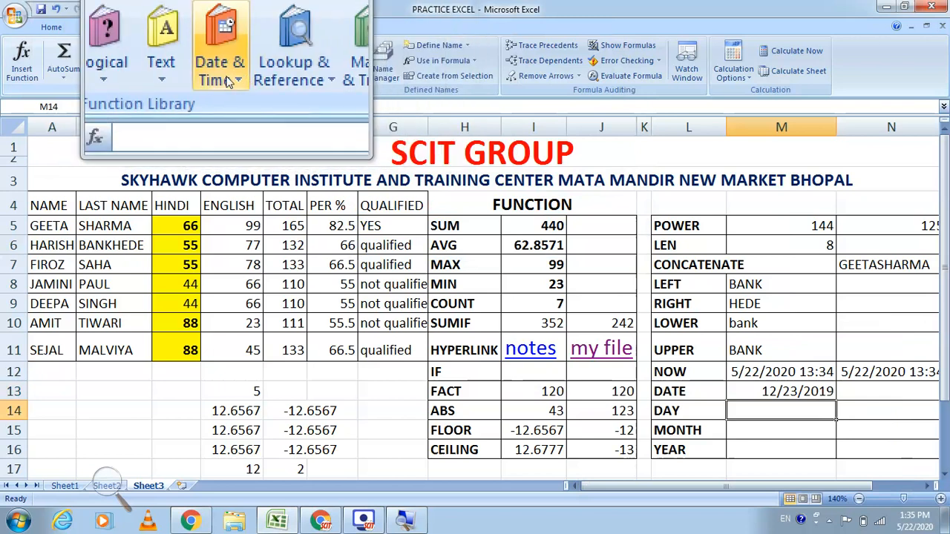
left_click(227, 76)
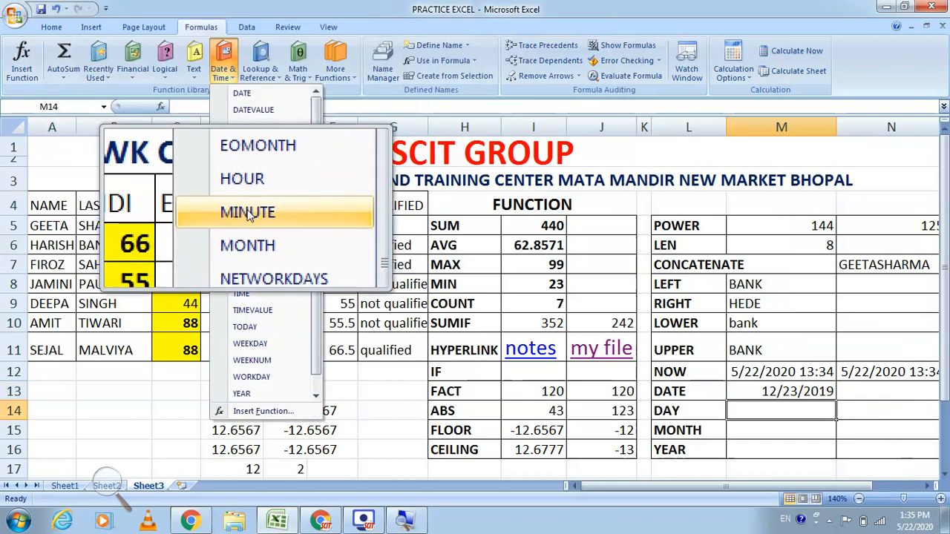
left_click(245, 126)
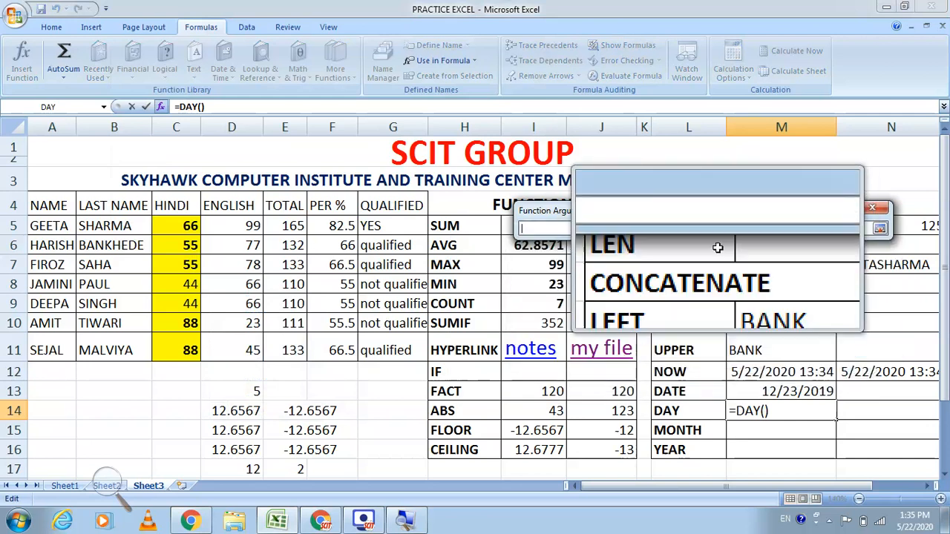
left_click(742, 390)
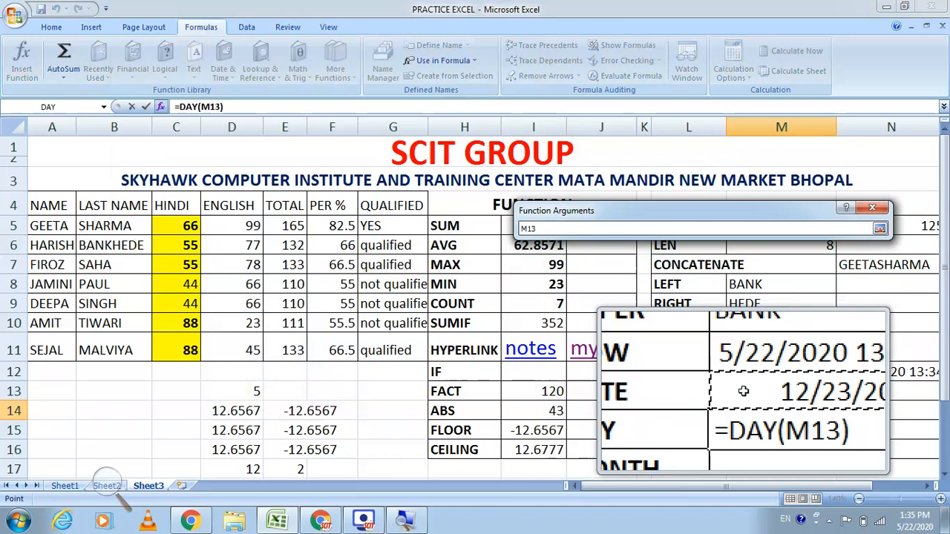
left_click(877, 228)
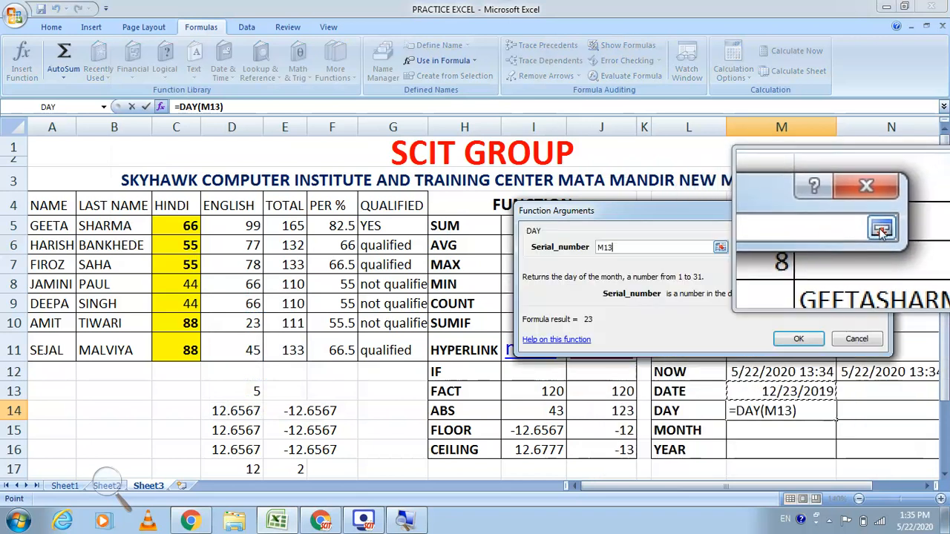
left_click(814, 341)
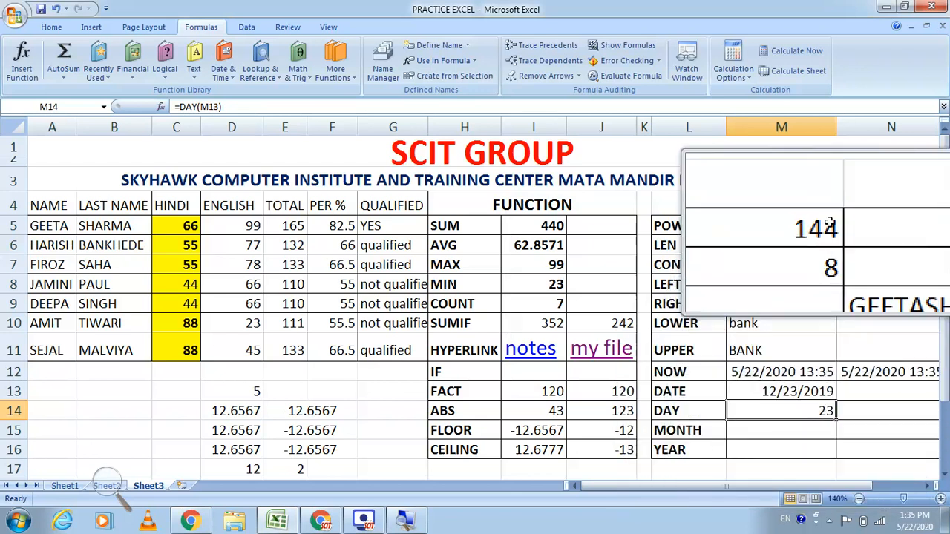
left_click_drag(836, 127, 804, 132)
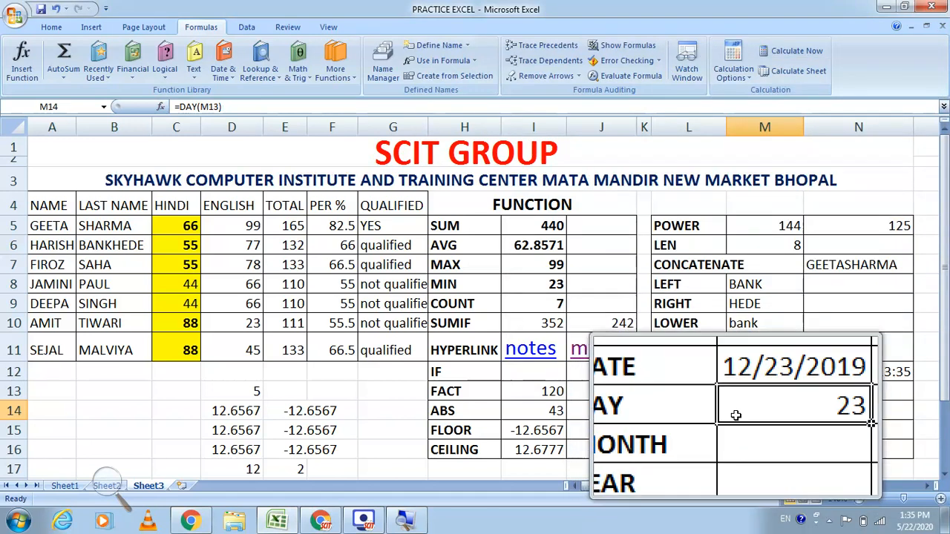
left_click_drag(726, 128, 710, 128)
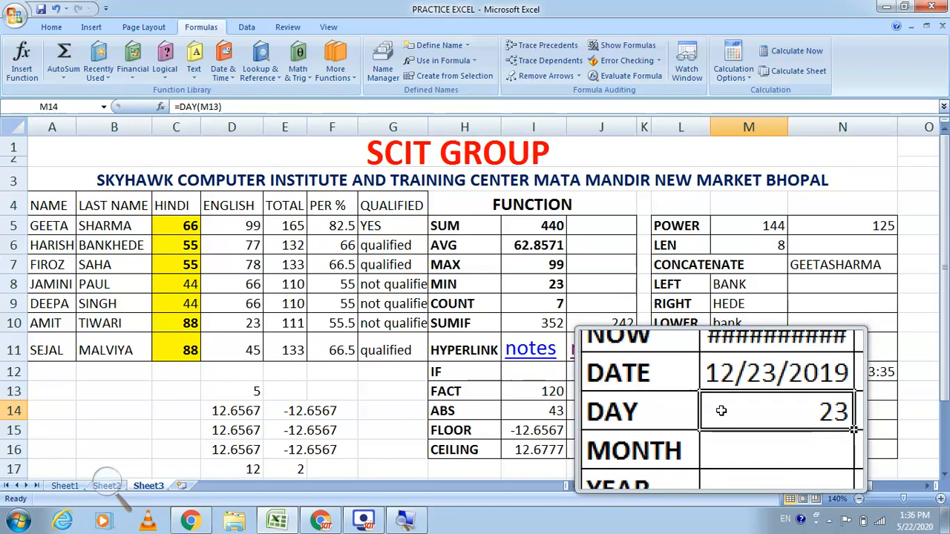
Insert a MONTH function from the function library in M15 that refers to the date in M13.
left_click(721, 423)
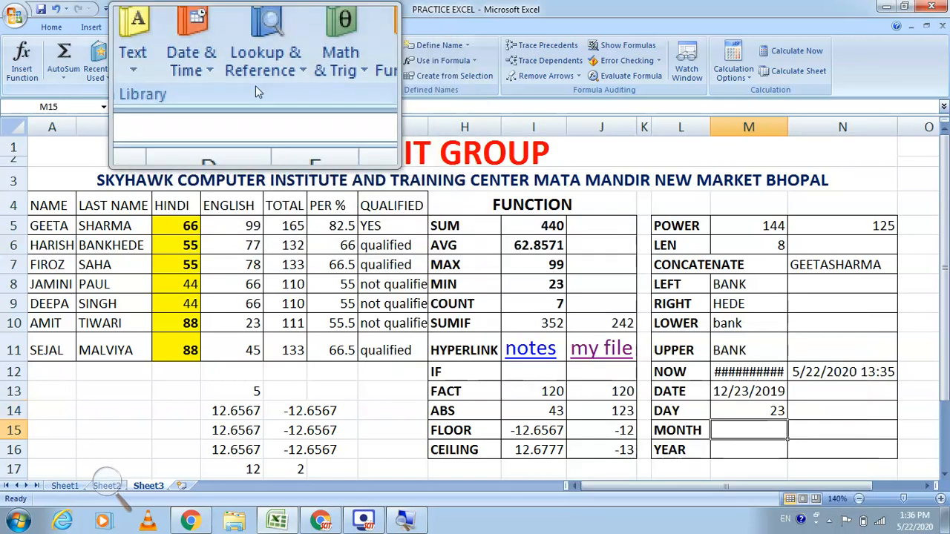
left_click(222, 67)
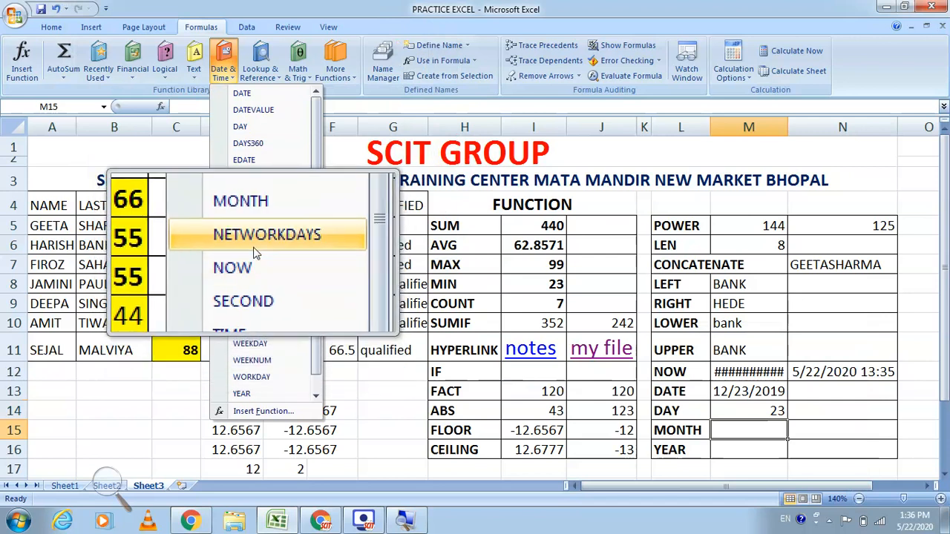
left_click(254, 231)
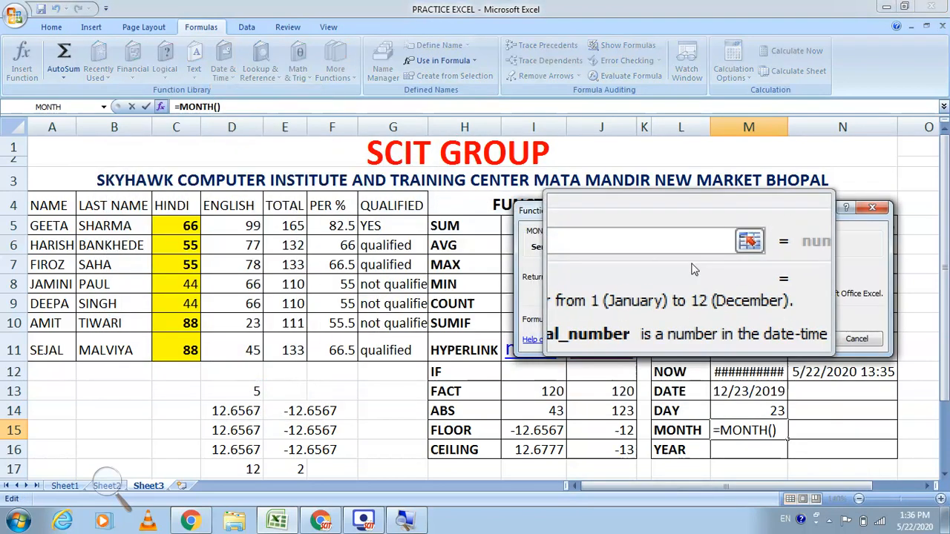
left_click(733, 250)
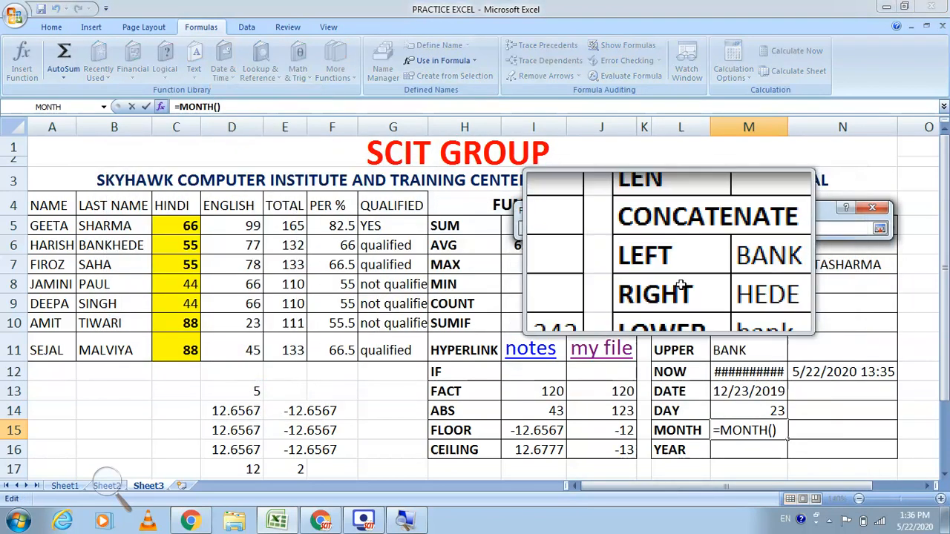
left_click(731, 394)
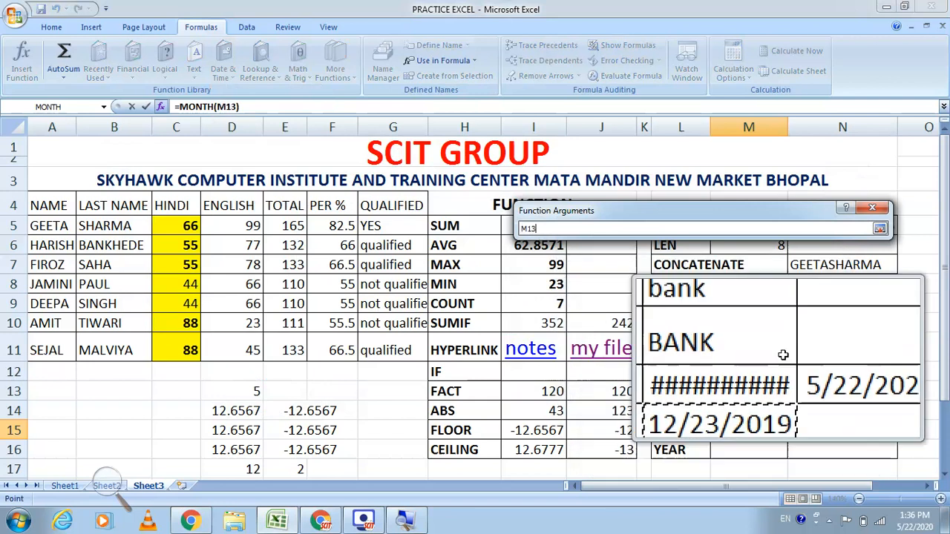
left_click(879, 229)
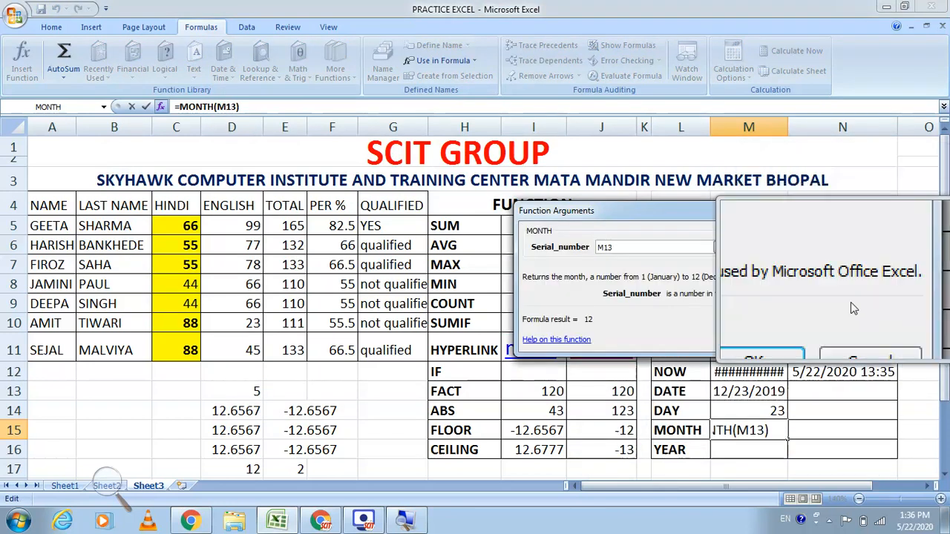
left_click(799, 338)
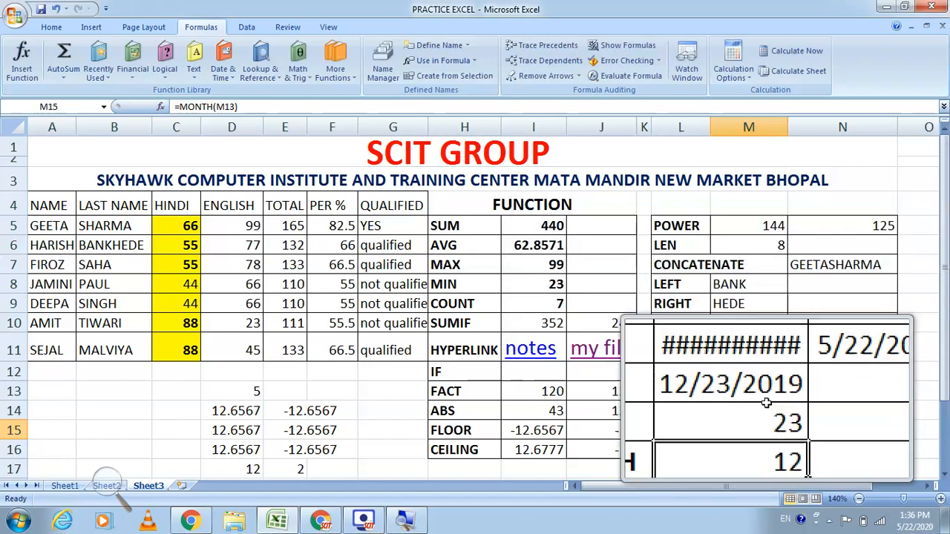
Insert a YEAR function from the function library in M16 that refers to the date in M13.
left_click(760, 444)
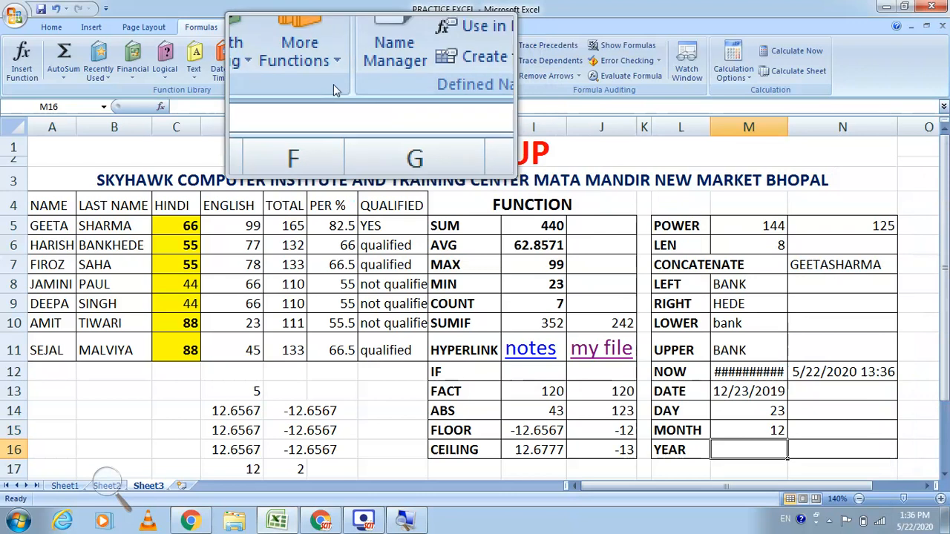
left_click(224, 77)
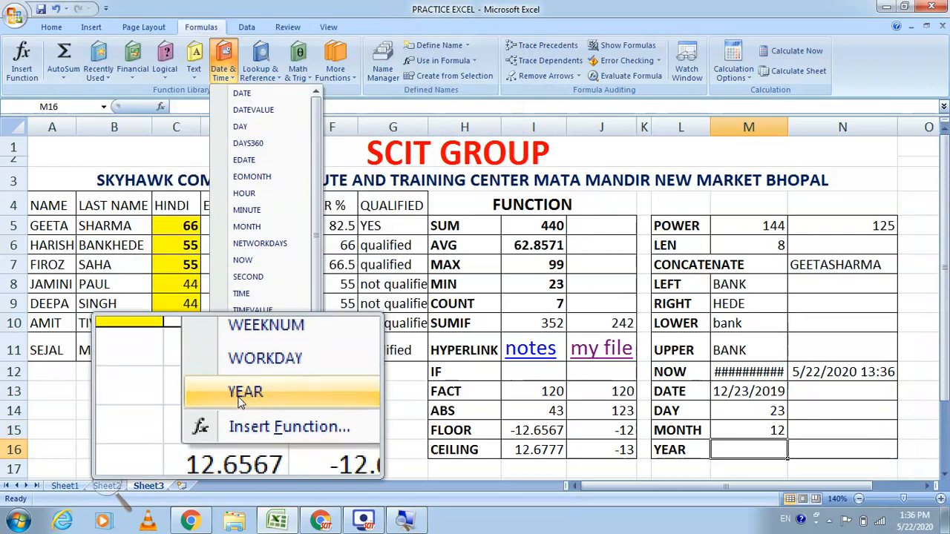
left_click(241, 377)
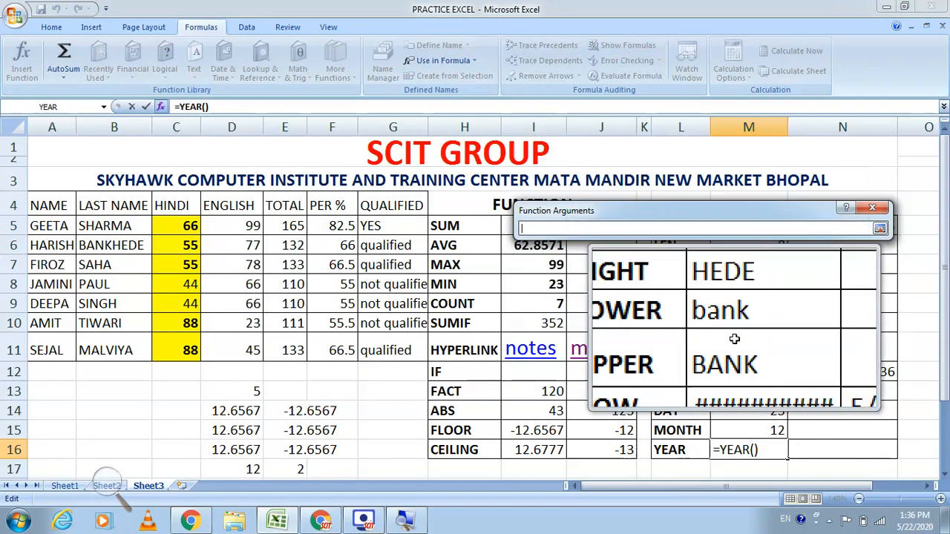
left_click(731, 391)
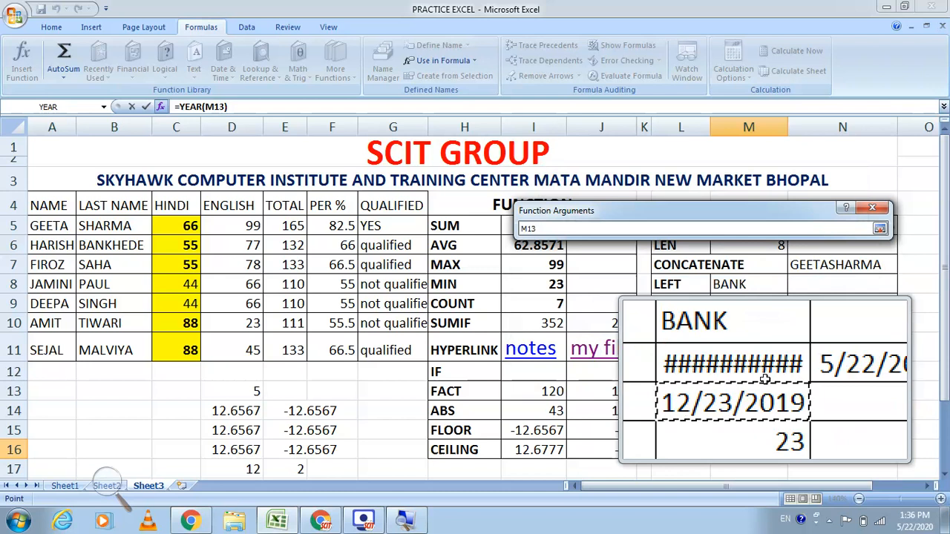
left_click(880, 228)
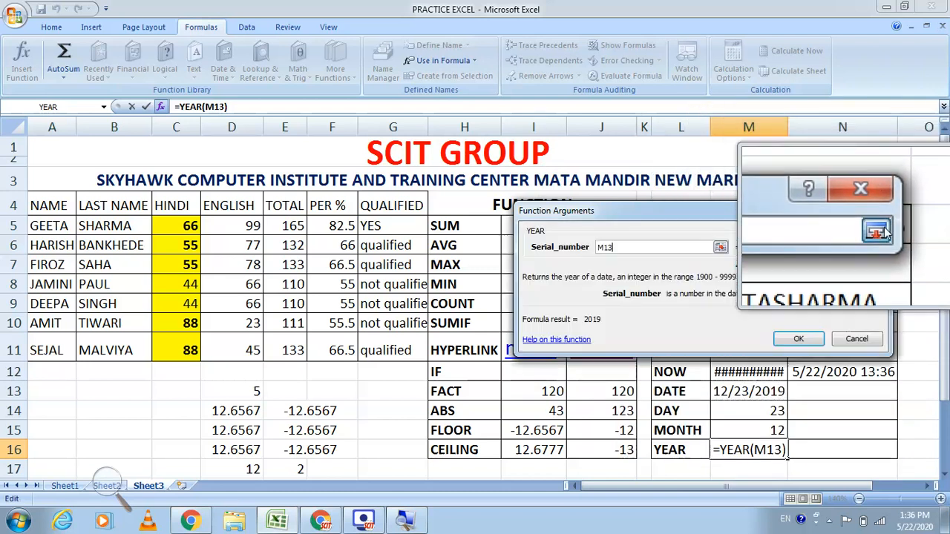
left_click(798, 339)
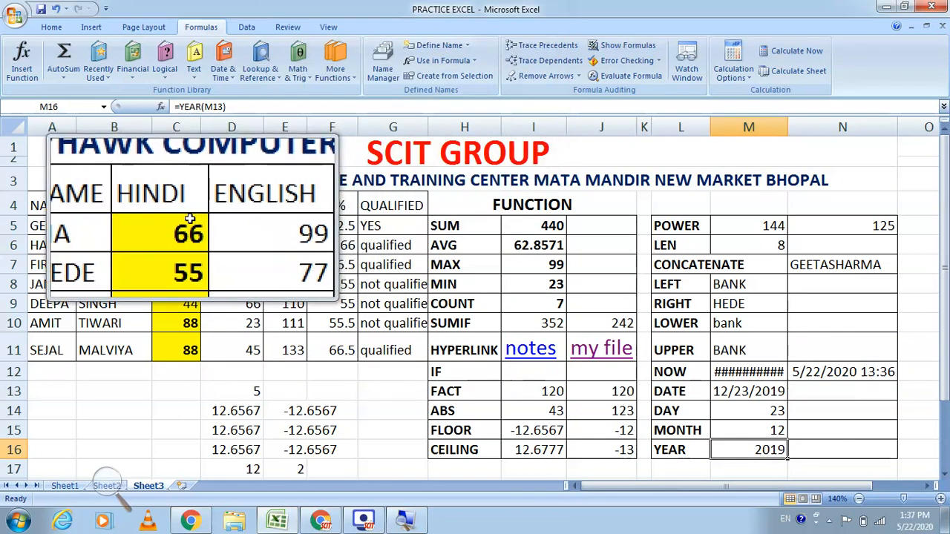
Define the workbook name HINDI for the Hindi marks column including its header, range C4:C11 on Sheet3.
left_click_drag(190, 222, 193, 353)
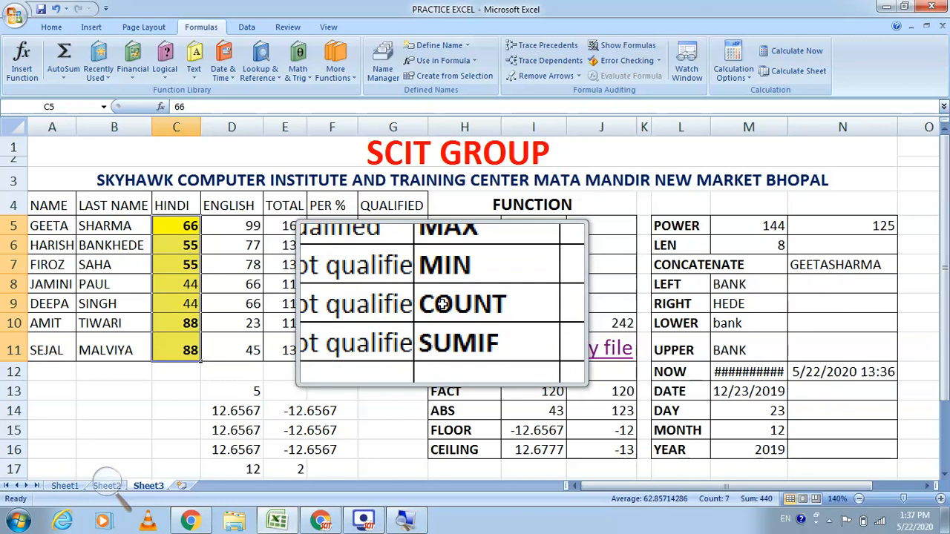
left_click(189, 207)
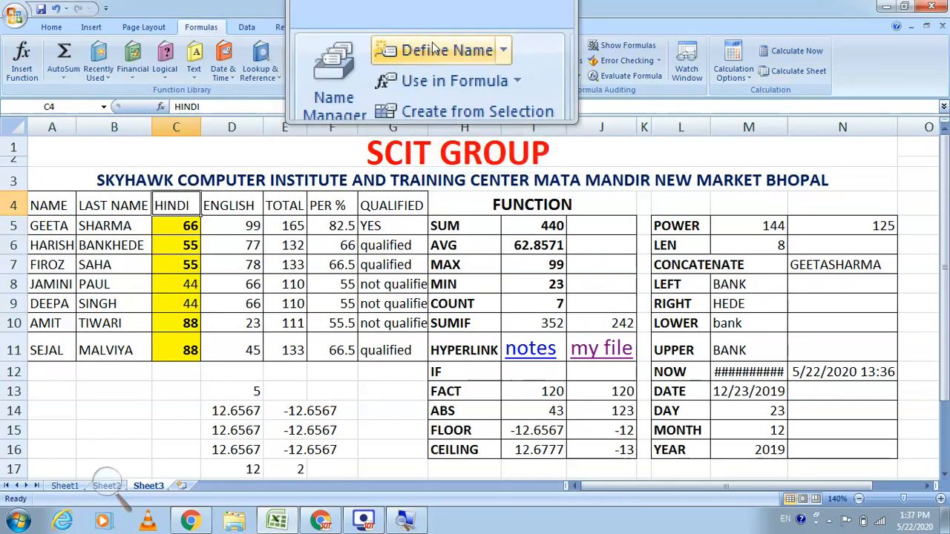
left_click(439, 46)
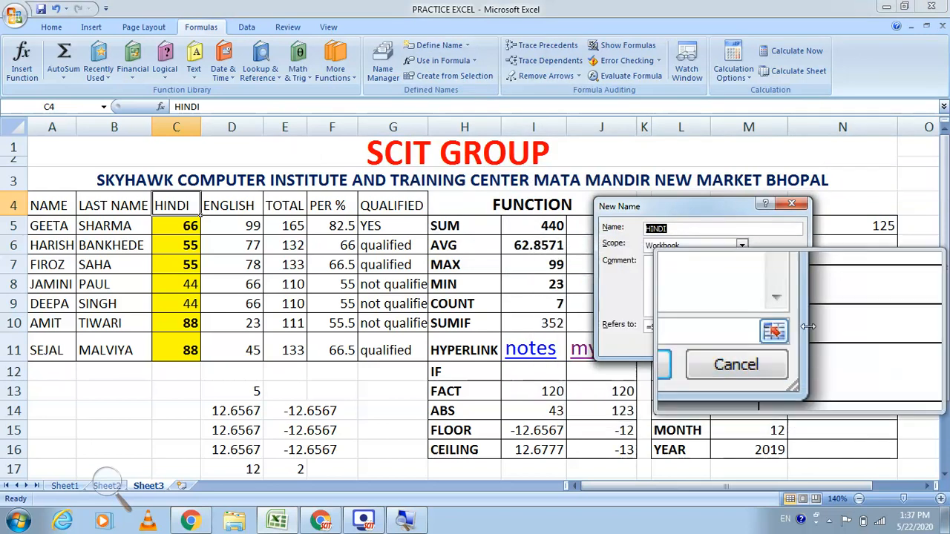
left_click(794, 324)
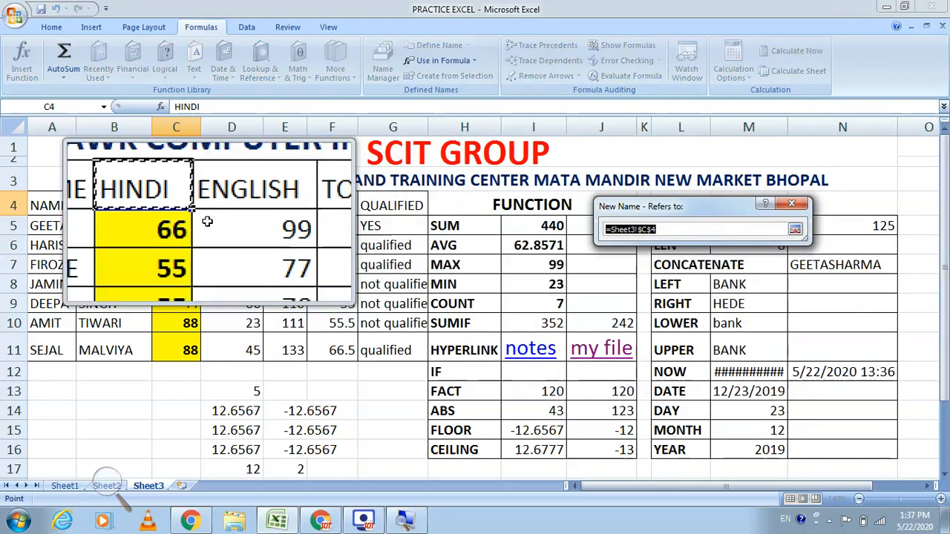
left_click_drag(197, 208, 183, 350)
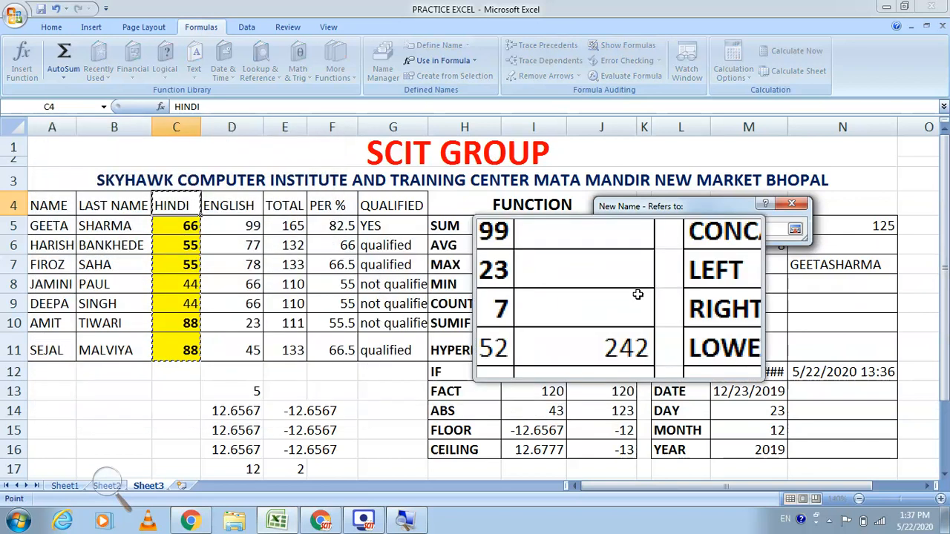
left_click(795, 230)
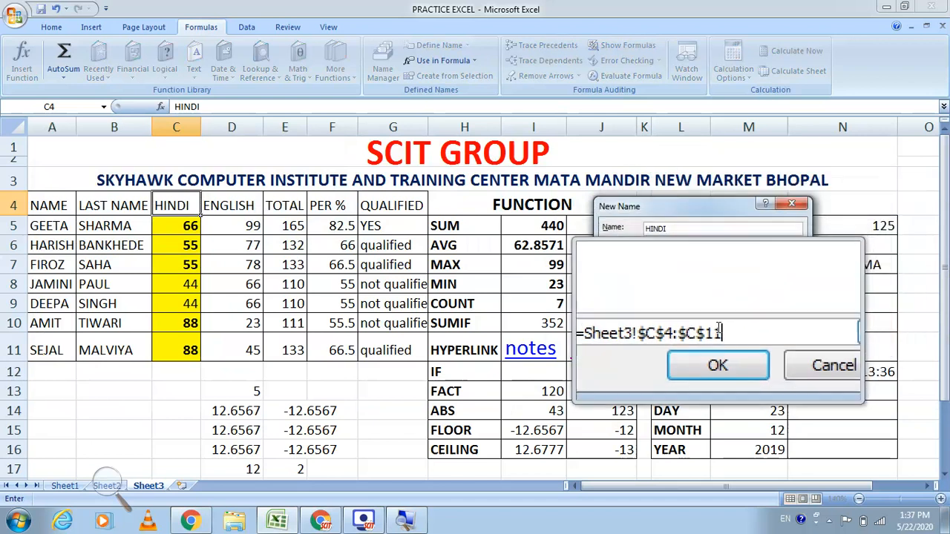
left_click(717, 347)
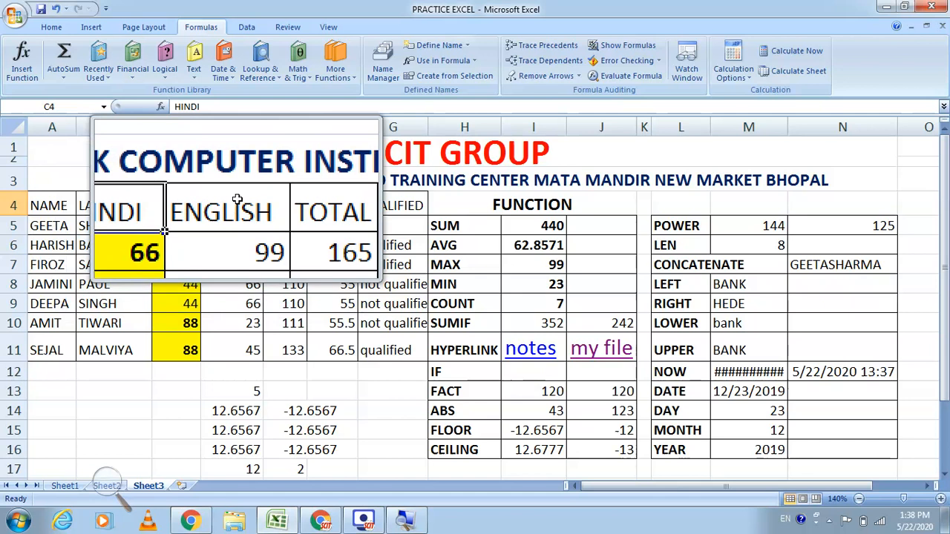
Define the name ENGLISH for the English marks column including its header, range D4:D11.
left_click_drag(236, 199, 248, 349)
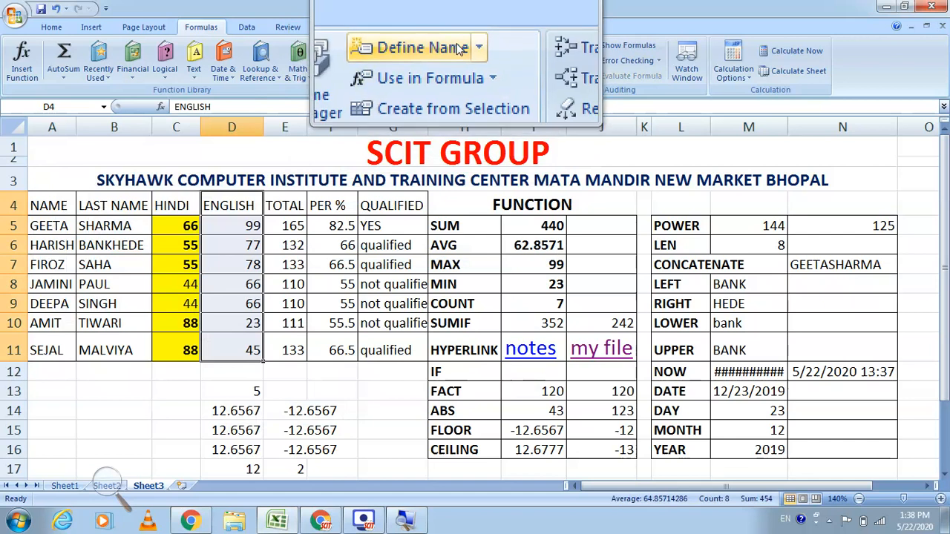
left_click(460, 48)
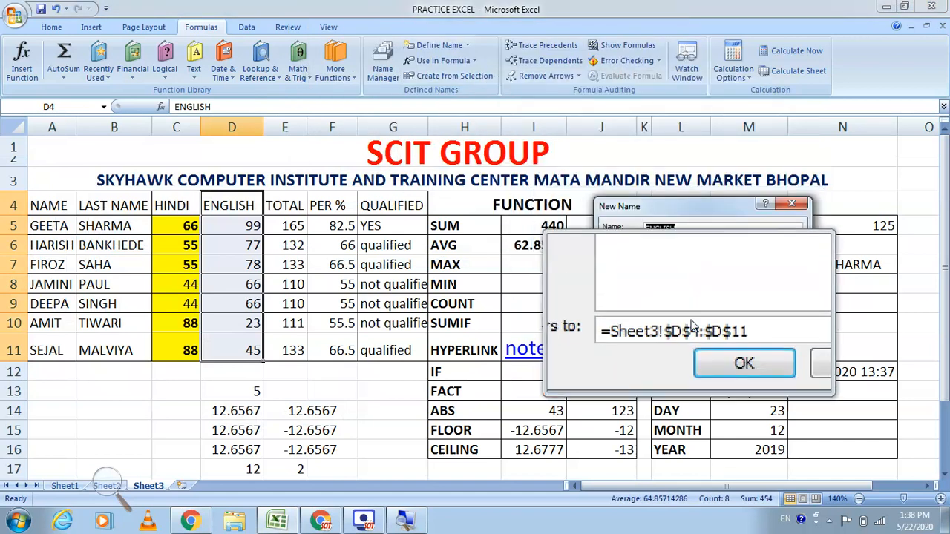
left_click(705, 349)
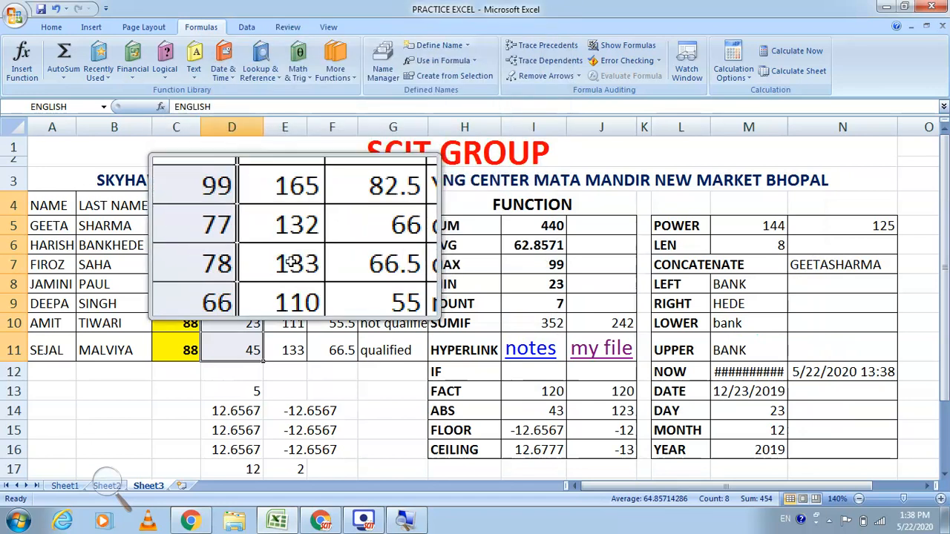
Enter a MAX formula in D20 that uses the defined name HINDI as its argument.
scroll(252, 341, "down", 3)
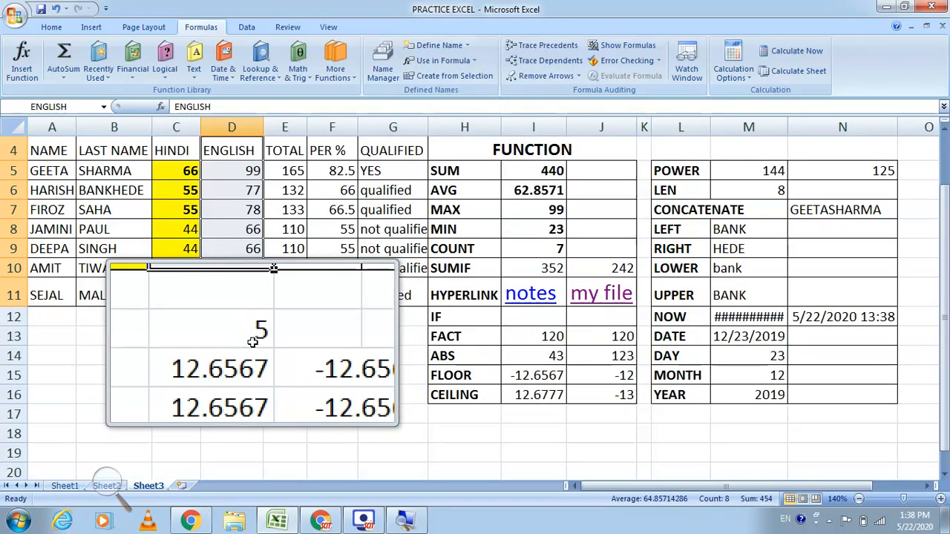
left_click(239, 342)
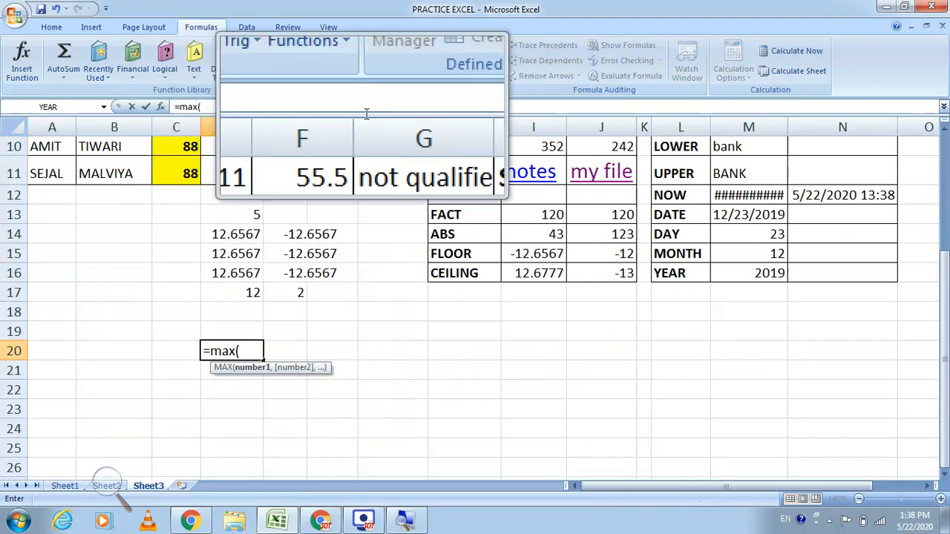
left_click(451, 61)
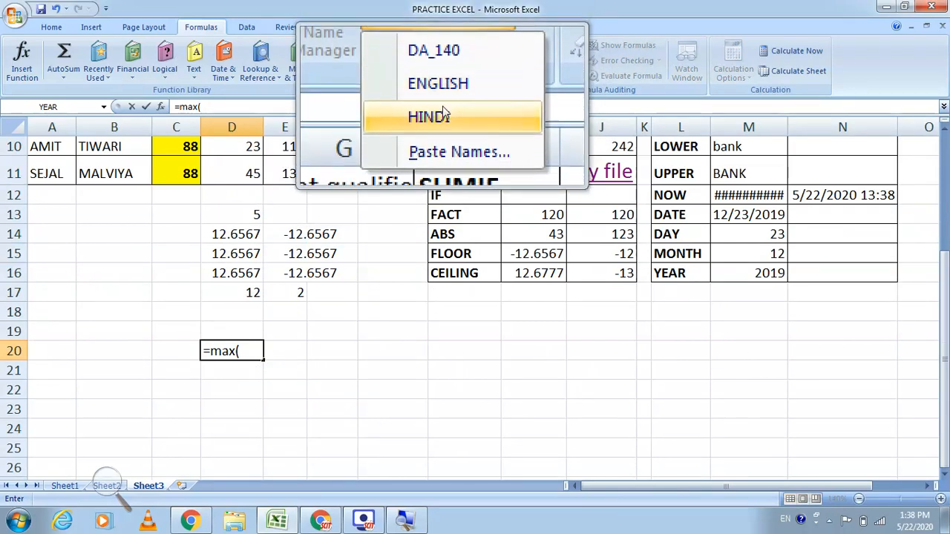
left_click(445, 113)
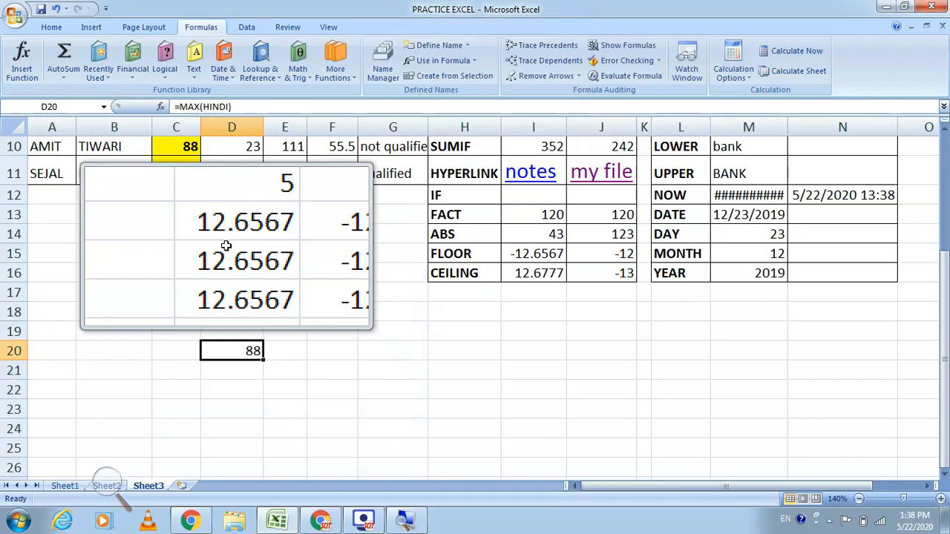
Change the MAX formula in D20 to use the defined name ENGLISH as its argument.
scroll(224, 242, "up", 3)
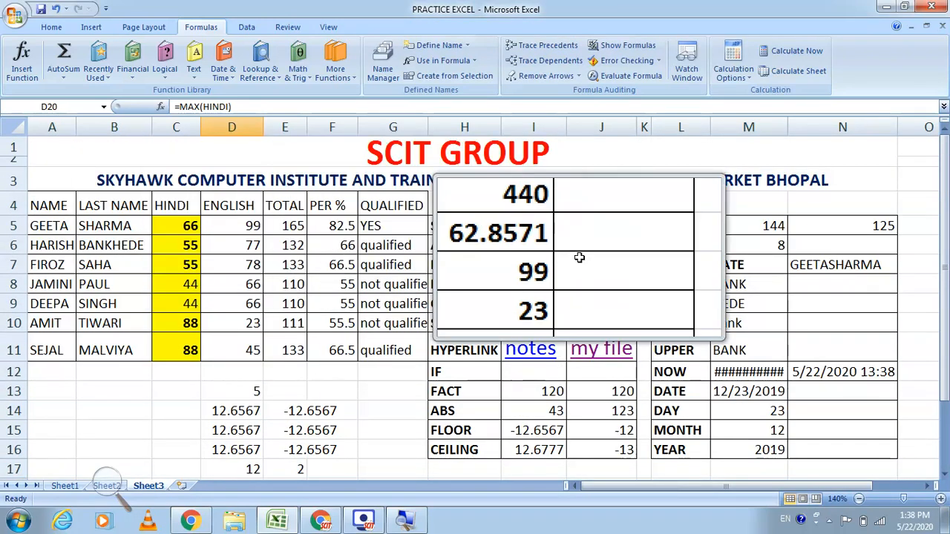
scroll(578, 258, "down", 3)
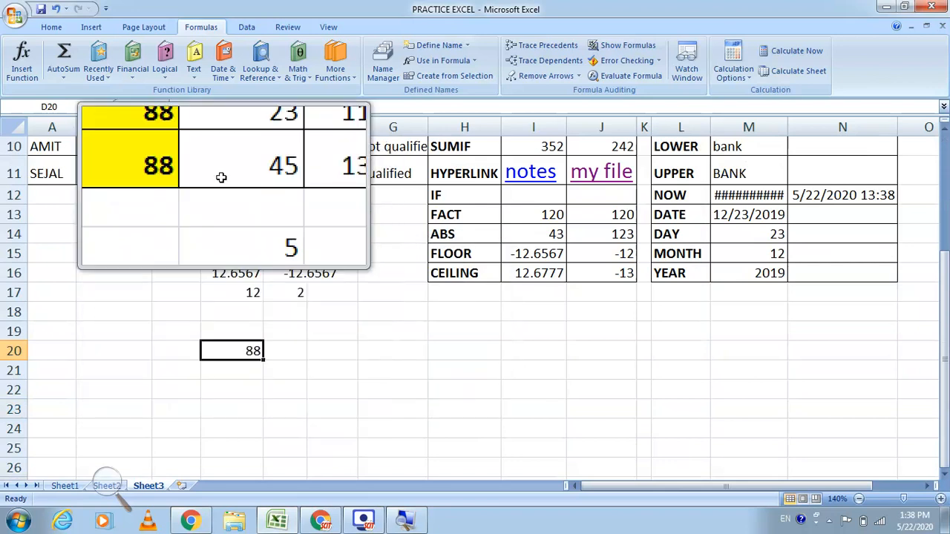
left_click_drag(204, 109, 227, 109)
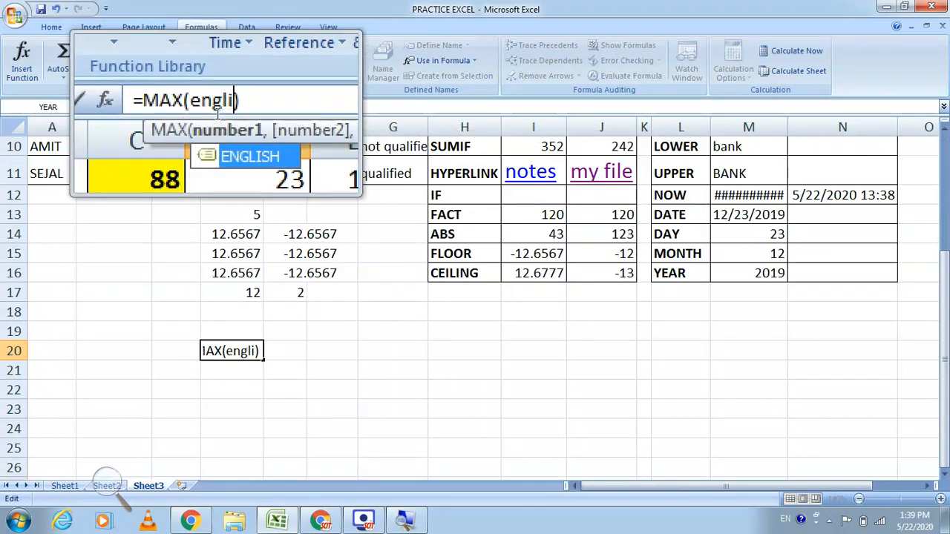
key("Return")
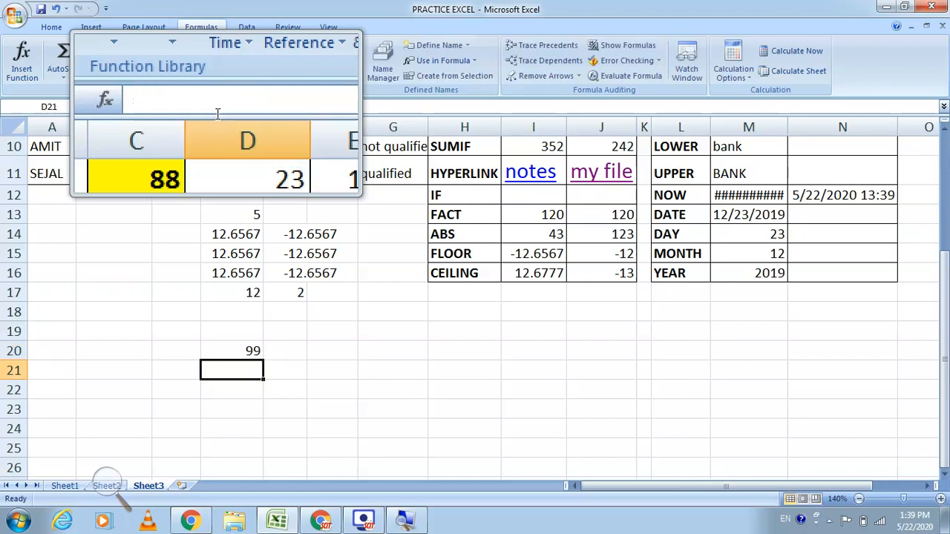
left_click(233, 353)
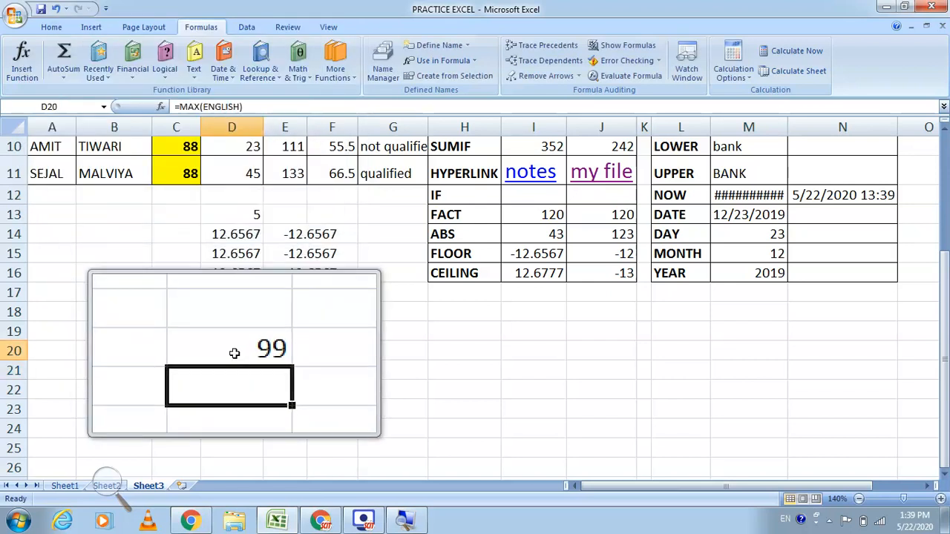
Review the workbook's defined names and the ranges they refer to in the Name Manager.
scroll(245, 267, "up", 3)
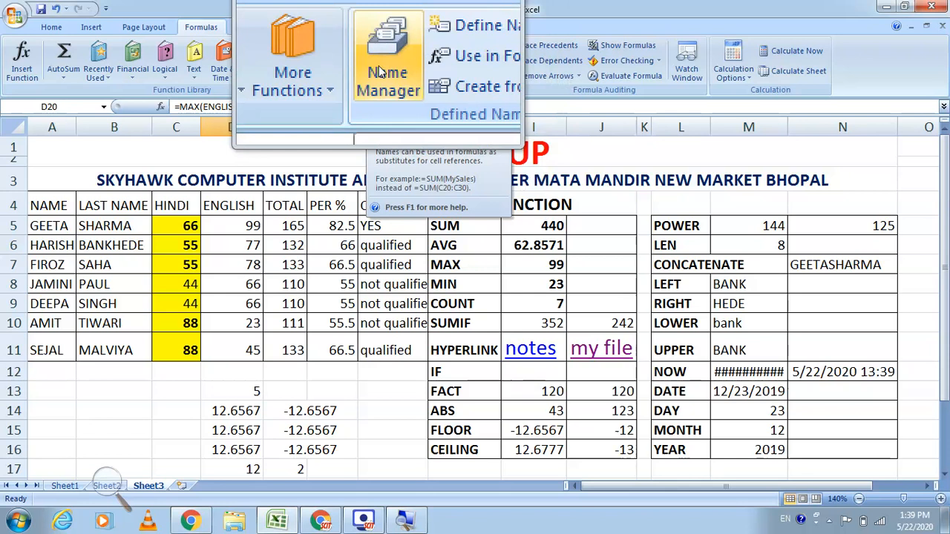
left_click(382, 72)
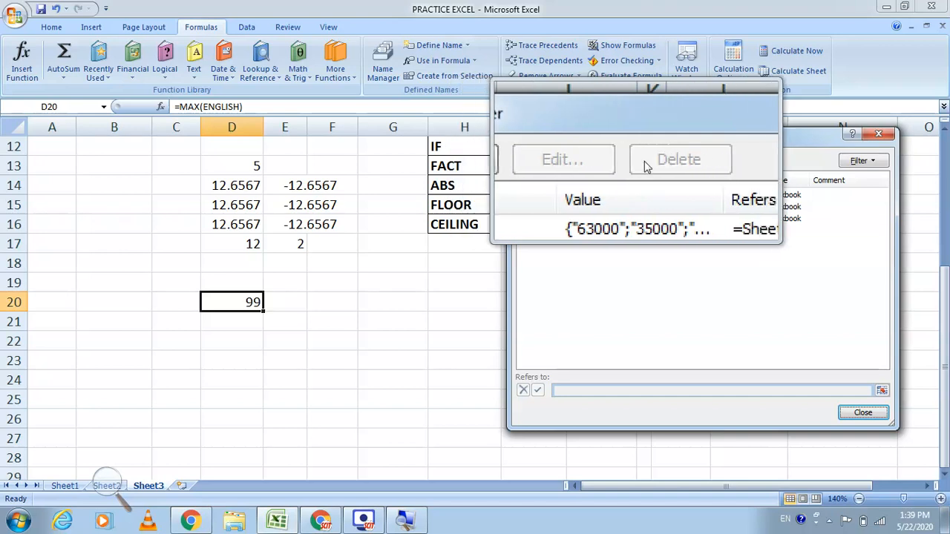
left_click(861, 415)
scroll(252, 193, "up", 4)
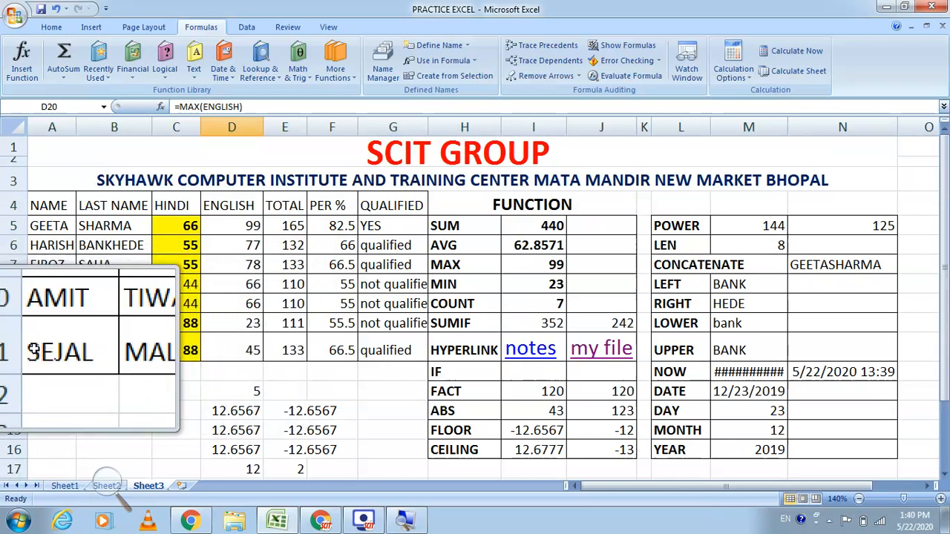
Clear the last student's record in A11:G11 and redefine the name HINDI to refer to C4:C10 on Sheet3.
left_click_drag(67, 343, 371, 352)
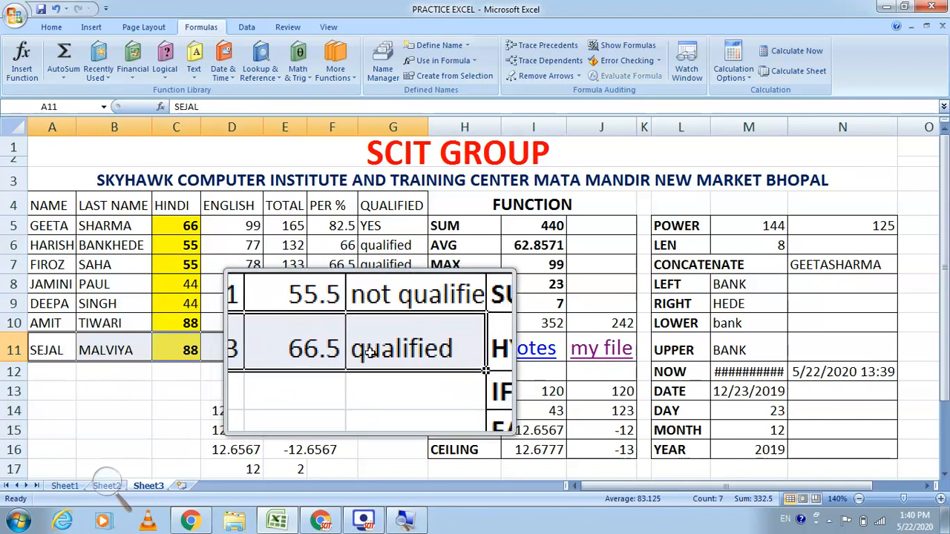
key("Delete")
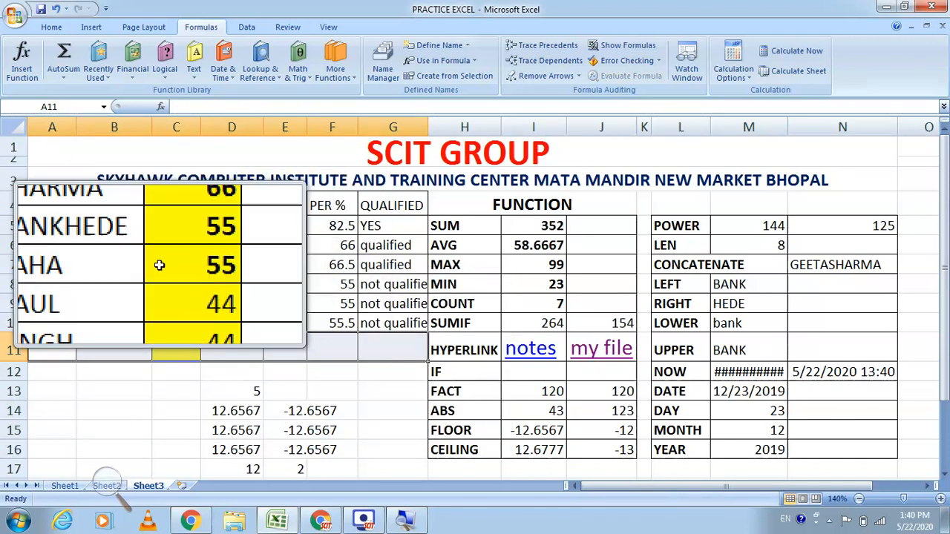
left_click(380, 75)
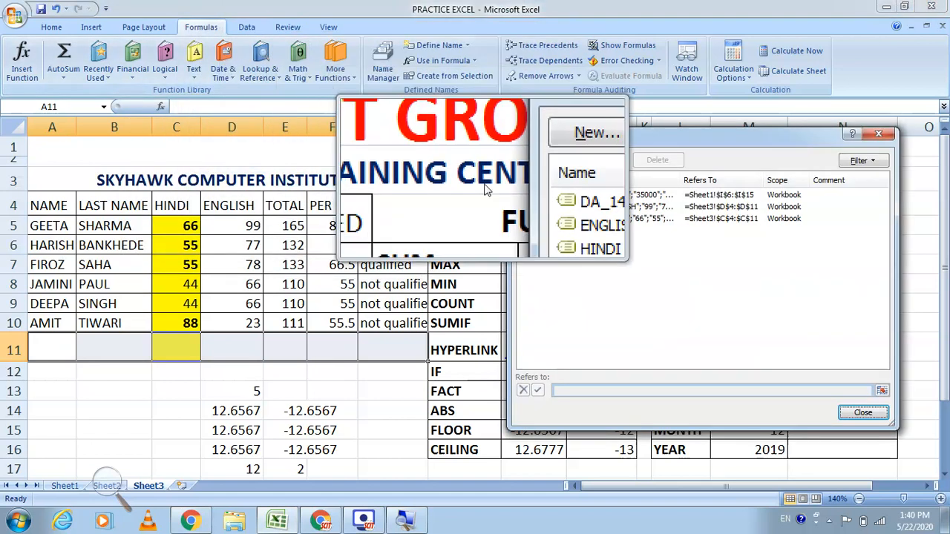
left_click(538, 220)
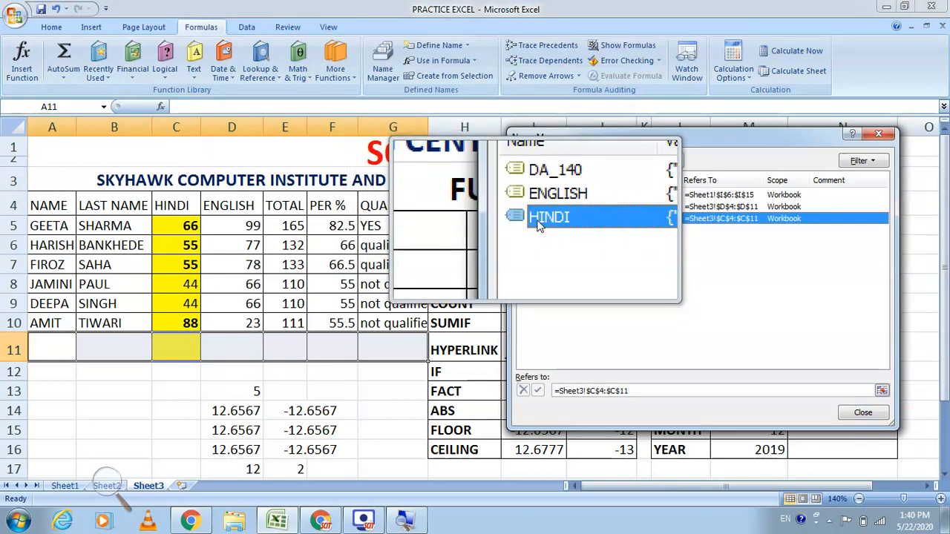
left_click(613, 157)
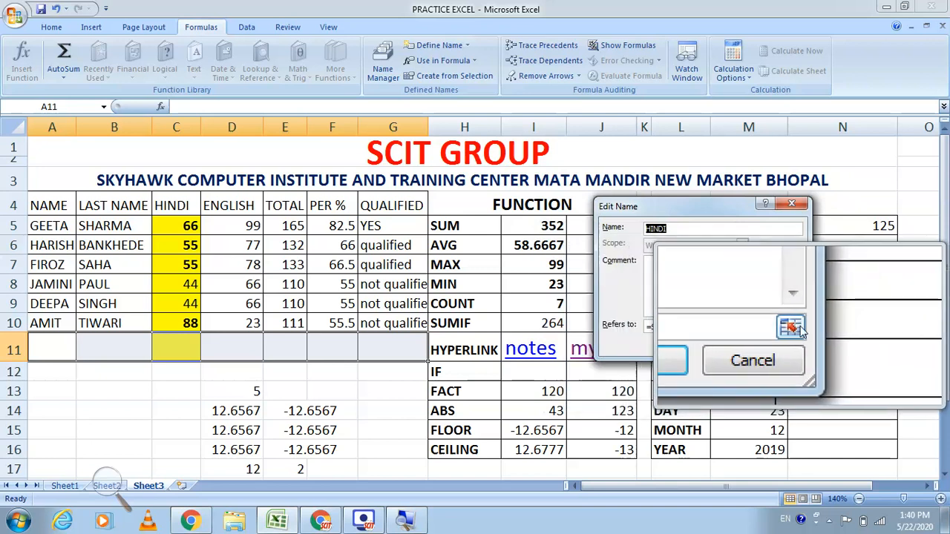
left_click(800, 327)
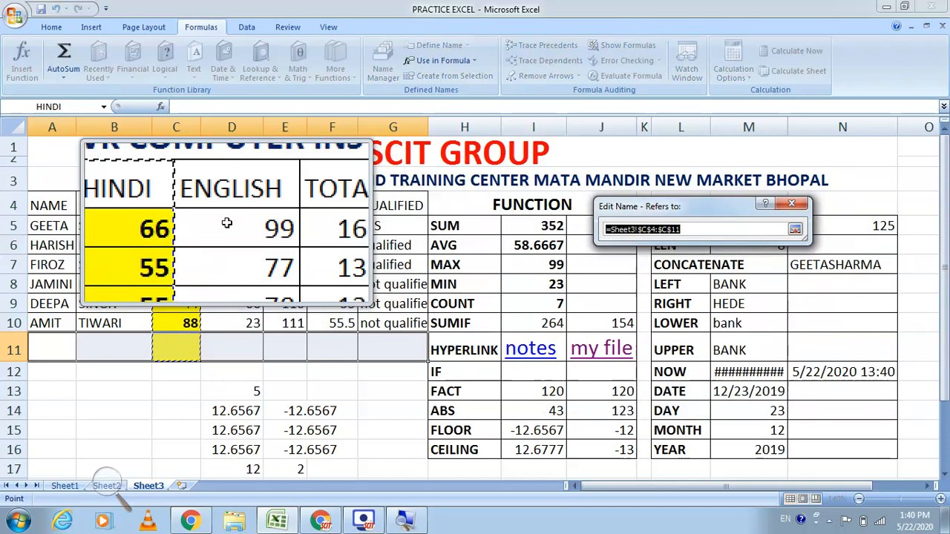
left_click_drag(177, 207, 206, 316)
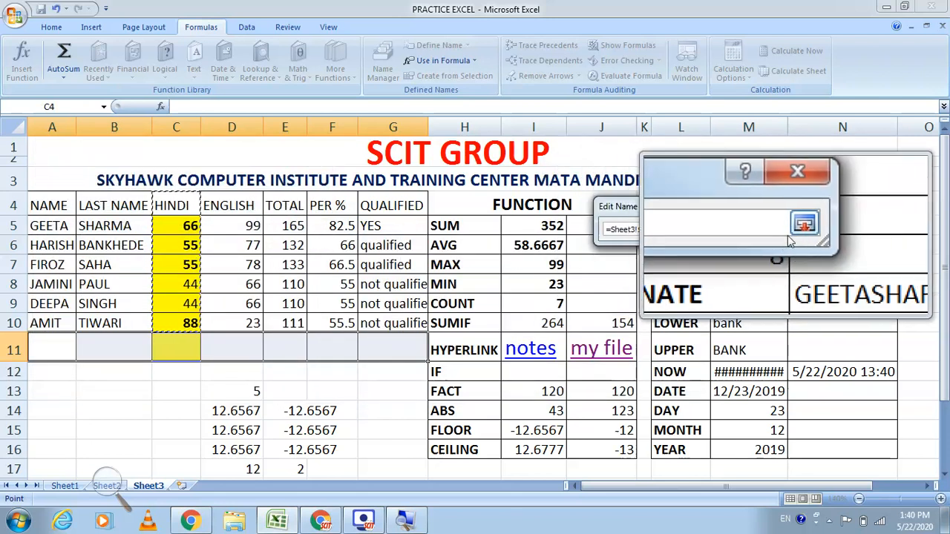
left_click(798, 225)
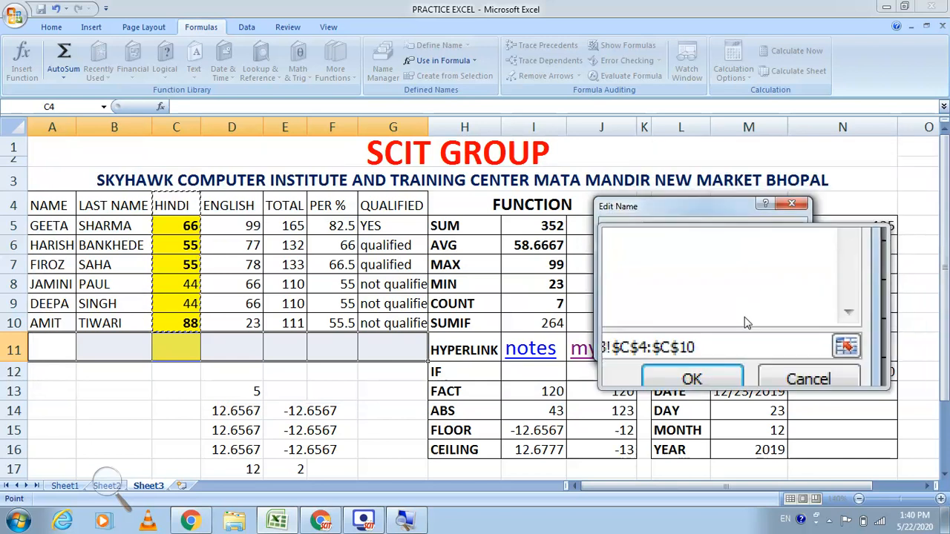
left_click(718, 359)
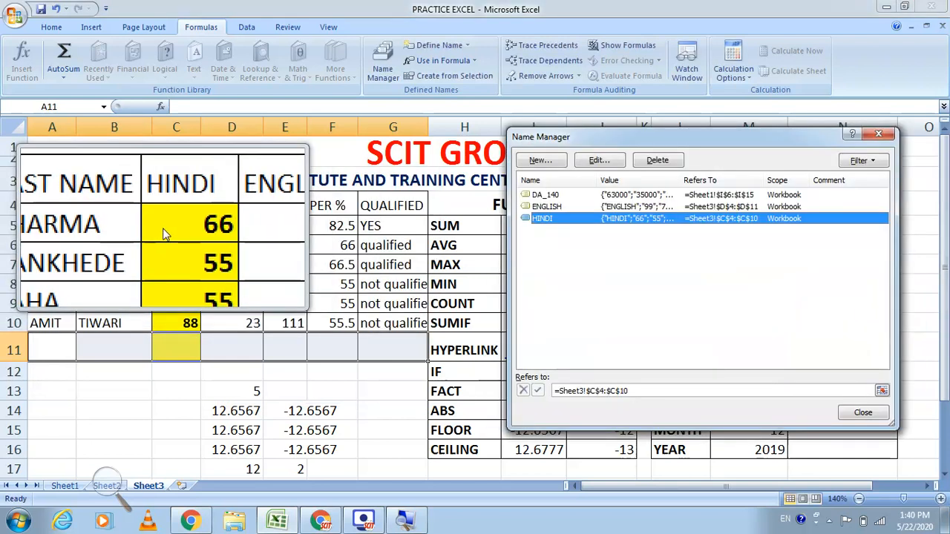
key("super+Escape")
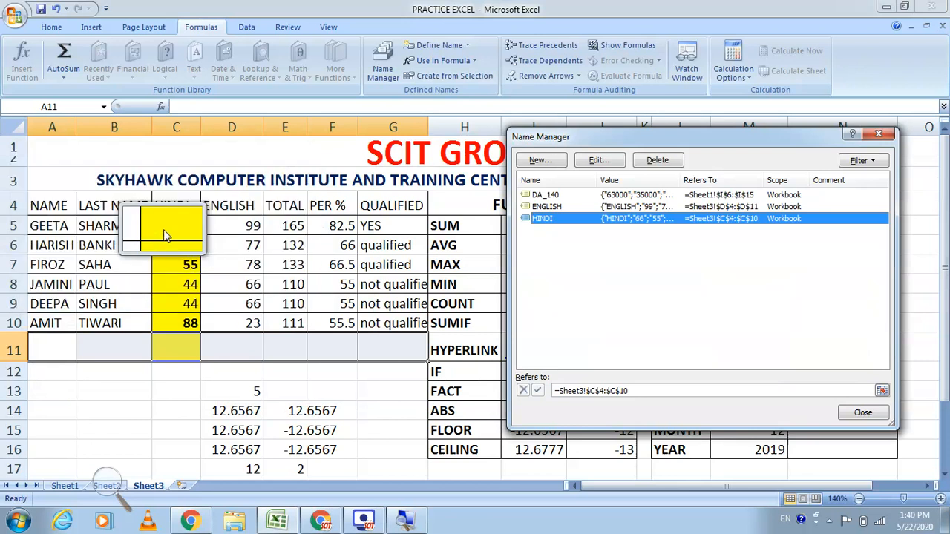
Delete the defined names DA_140, ENGLISH and HINDI from the workbook.
left_click(569, 195)
left_click(650, 163)
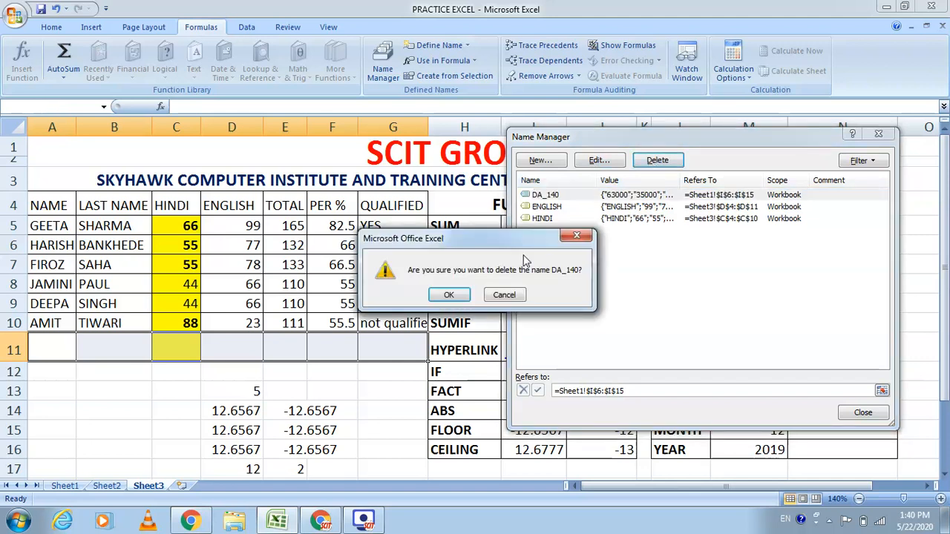
left_click(445, 295)
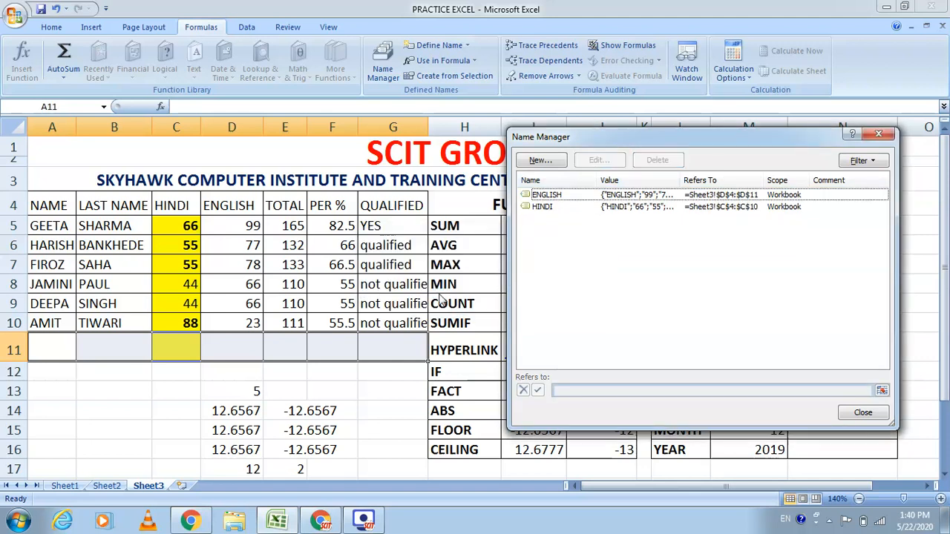
left_click(560, 196)
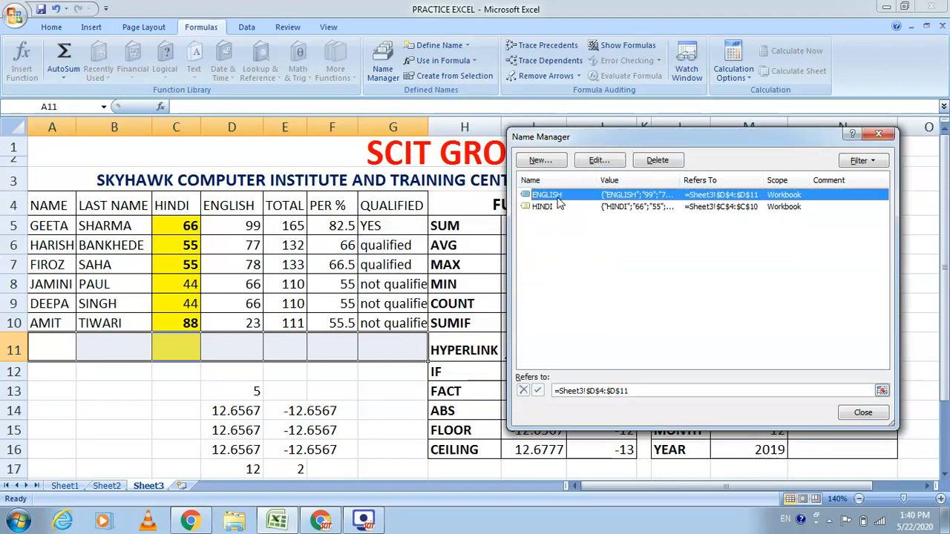
left_click(648, 164)
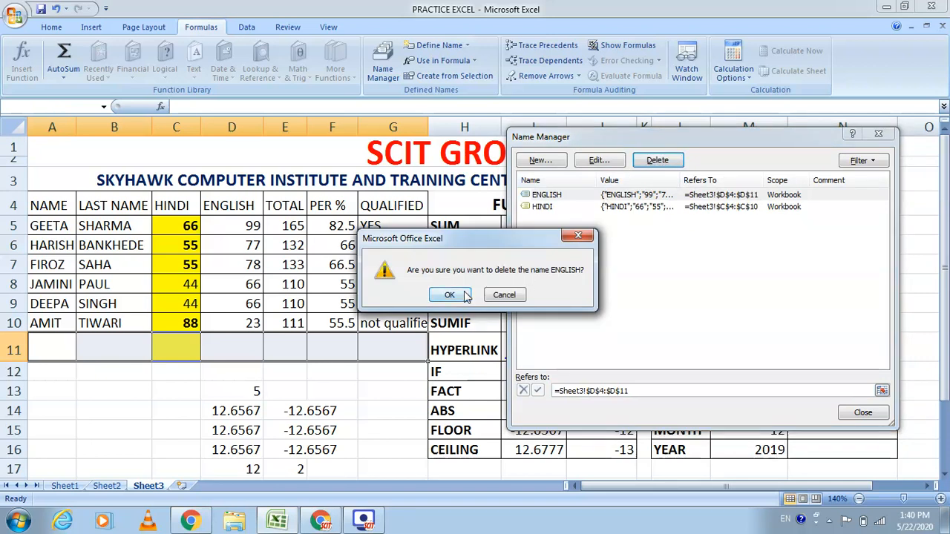
left_click(449, 295)
left_click(545, 199)
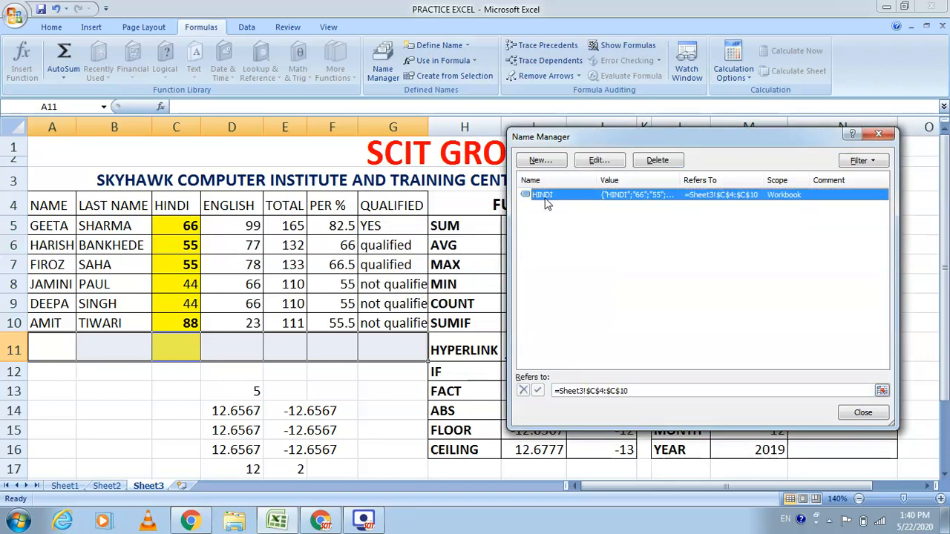
left_click(646, 165)
left_click(448, 297)
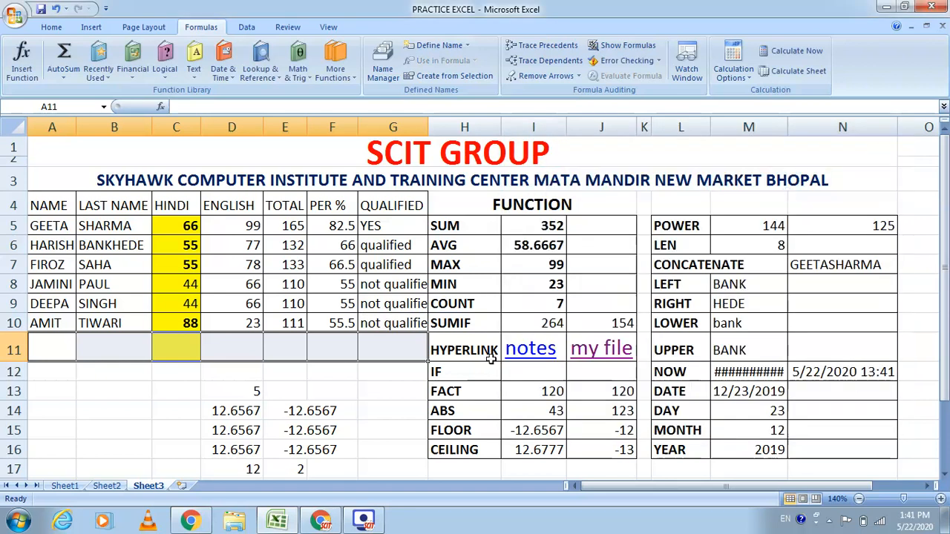
left_click(878, 133)
Create names for the Hindi and English marks from the top row of C4:D10, and check their references in the Name Manager.
left_click(401, 386)
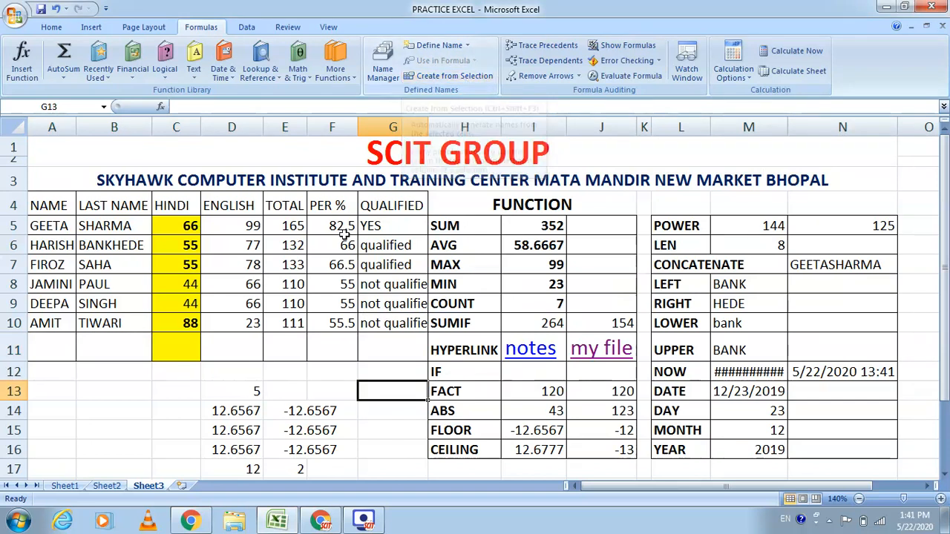
left_click_drag(178, 202, 244, 319)
left_click(452, 77)
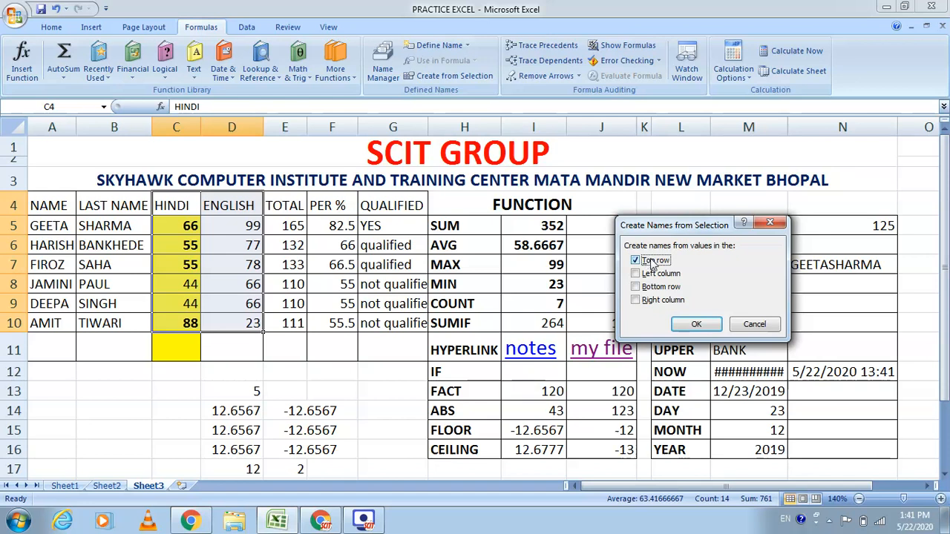
left_click(698, 325)
scroll(401, 385, "down", 2)
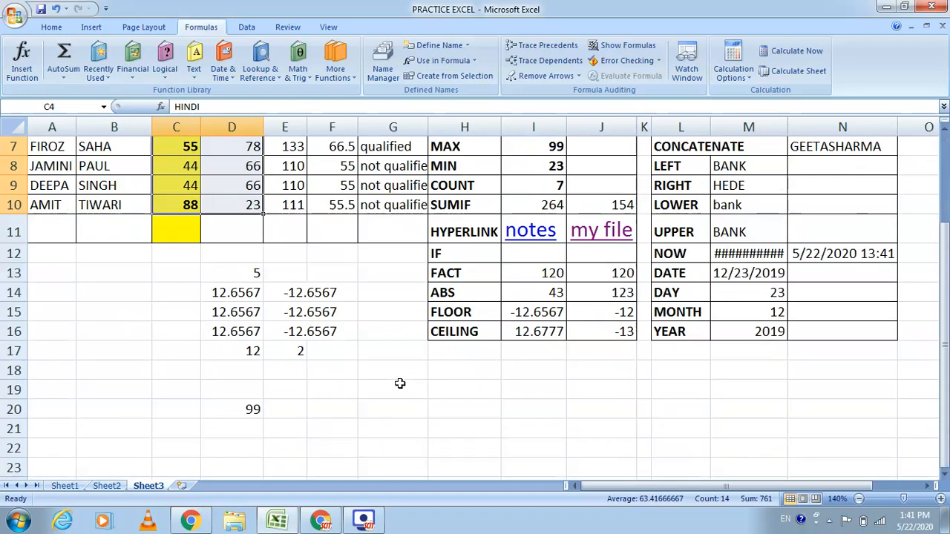
left_click(383, 65)
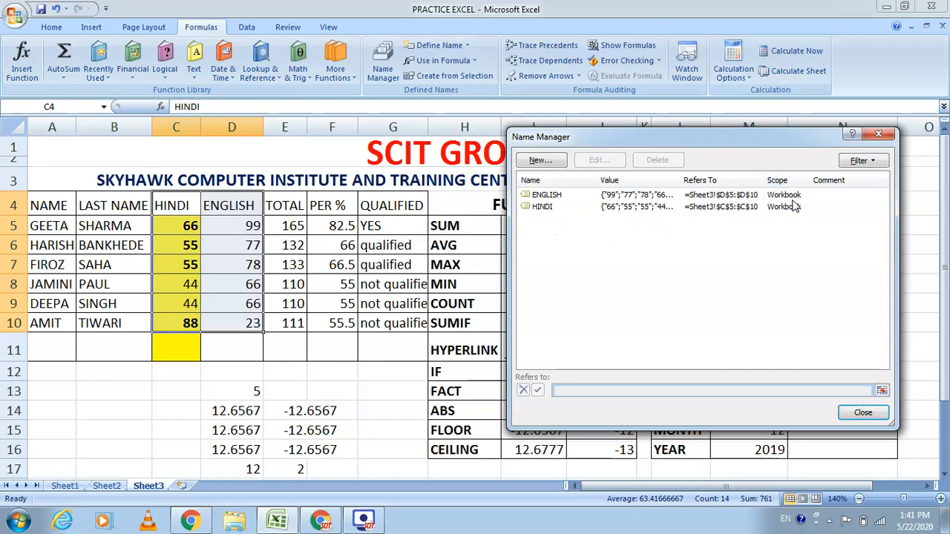
left_click(840, 410)
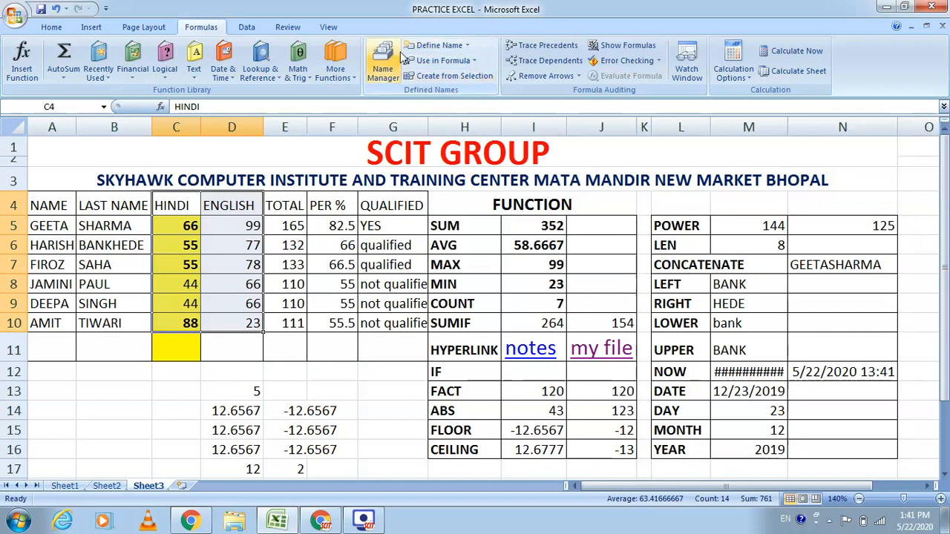
left_click(468, 45)
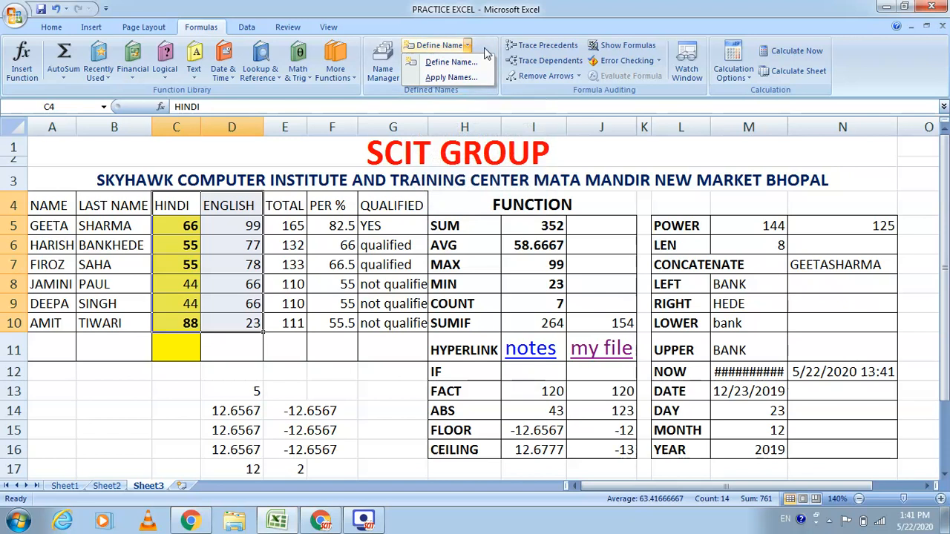
left_click(486, 51)
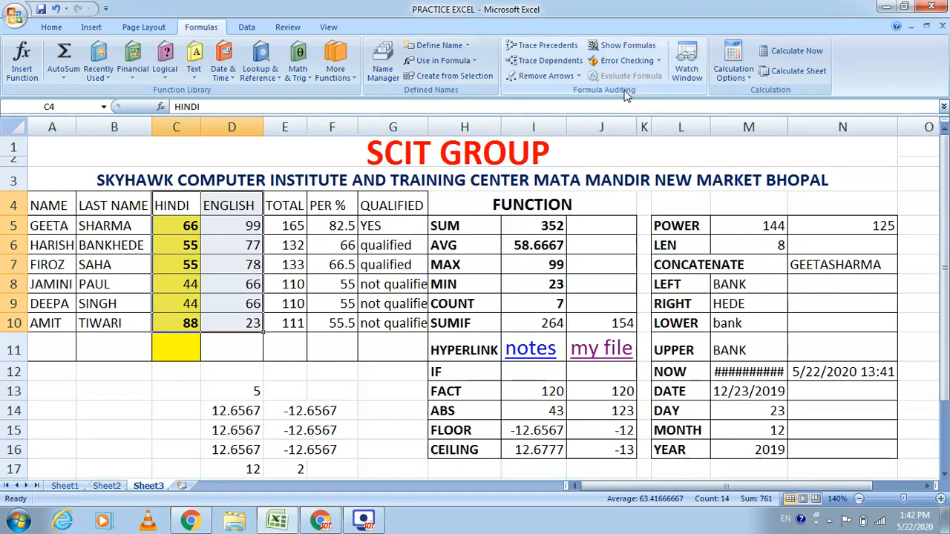
key("super+plus")
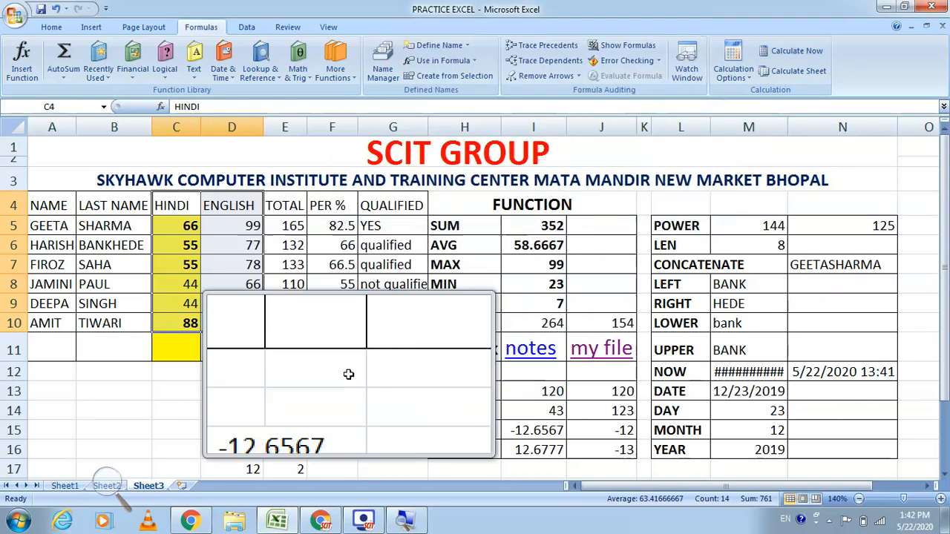
left_click(319, 385)
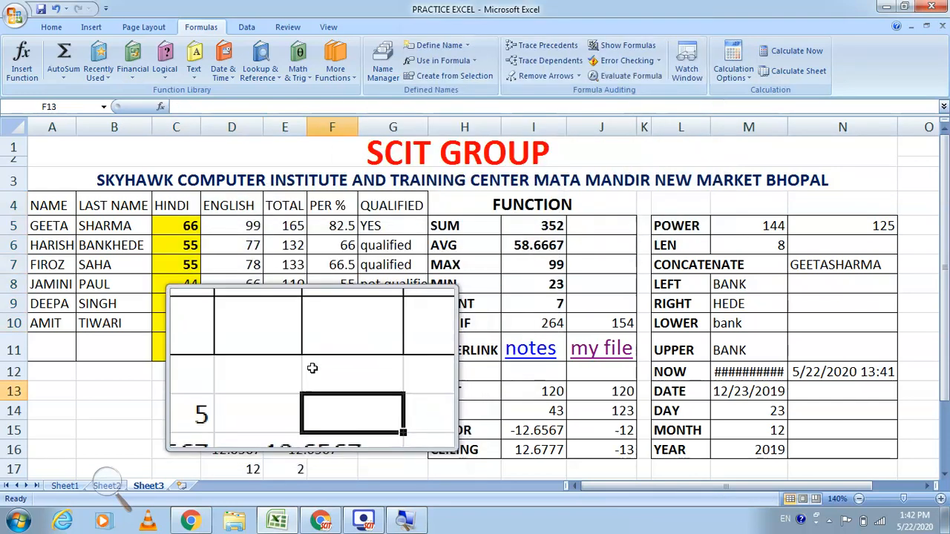
key("super+Escape")
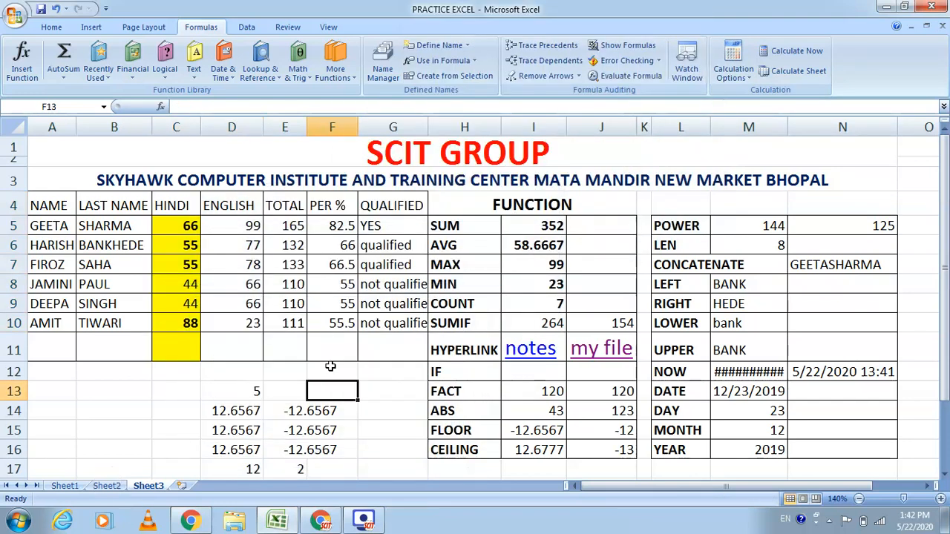
scroll(315, 374, "down", 2)
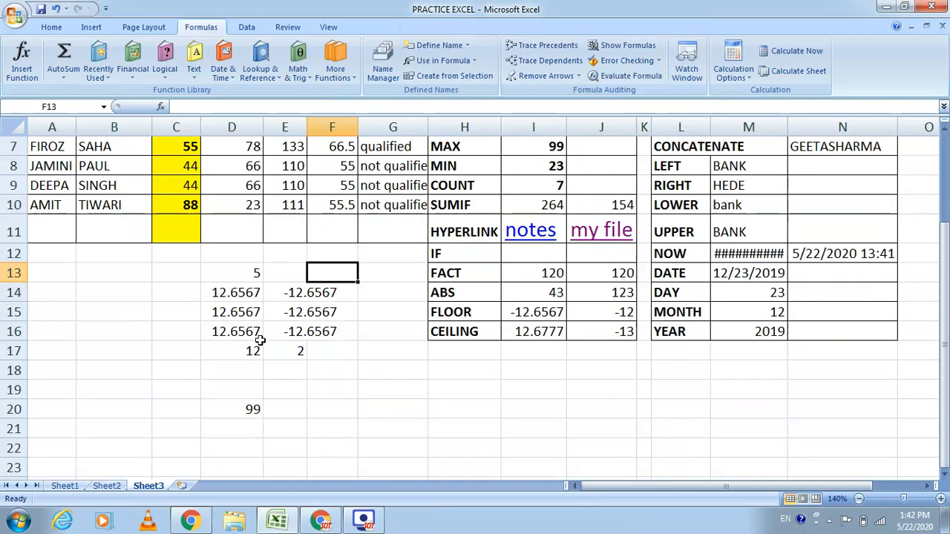
Clear the scratch values in columns D and E below the marks table.
left_click_drag(231, 276, 316, 387)
key("Delete")
Enter the formula =D10+C7+E5+C9+F5+F10+C5 in cell D15.
left_click(205, 310)
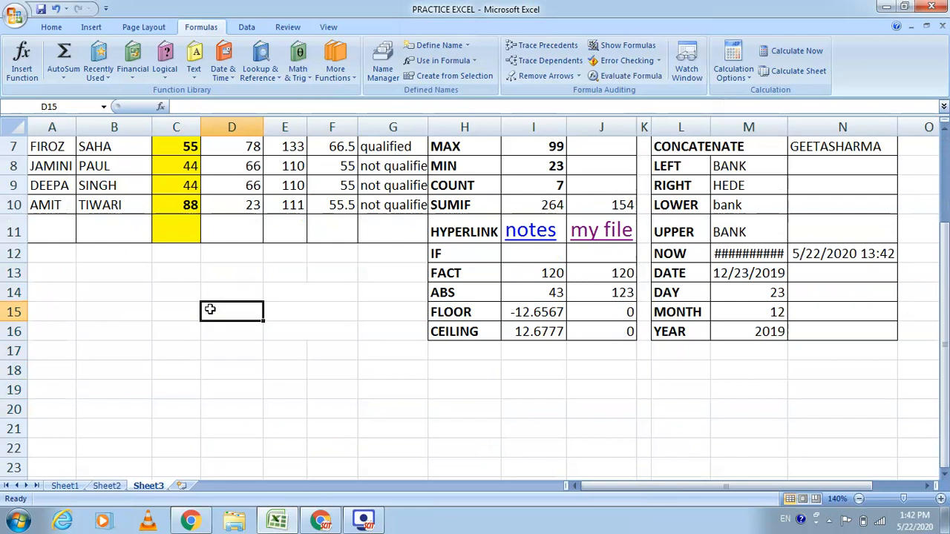
scroll(270, 321, "up", 1)
type("=")
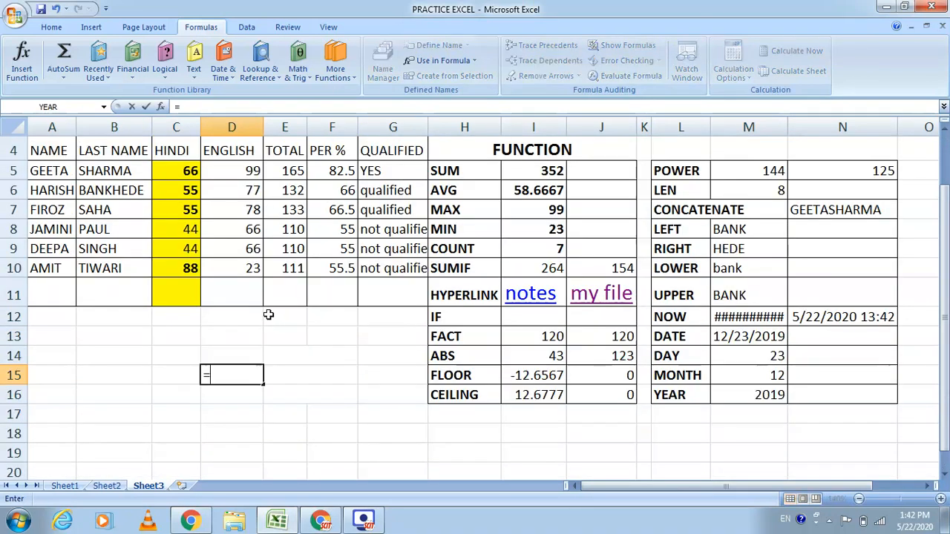
left_click(248, 271)
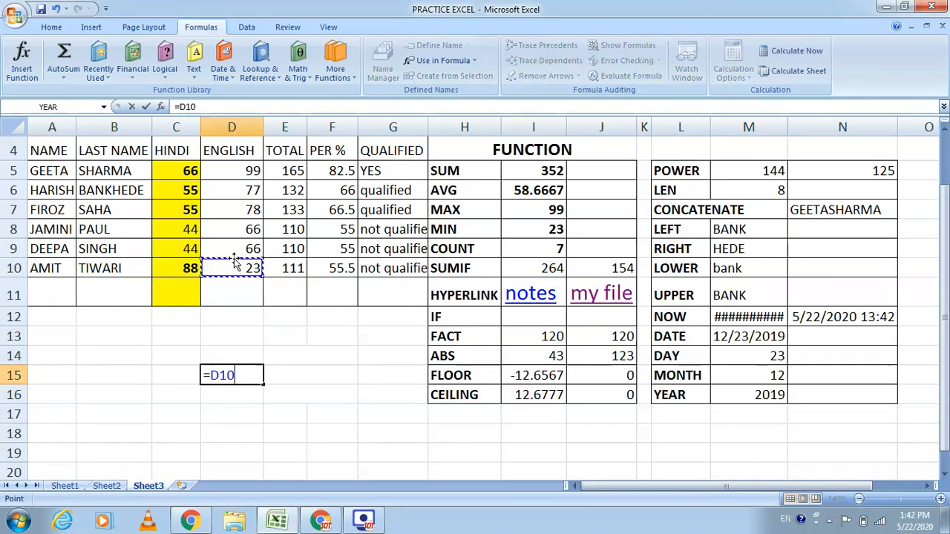
type("+")
left_click(186, 213)
type("+")
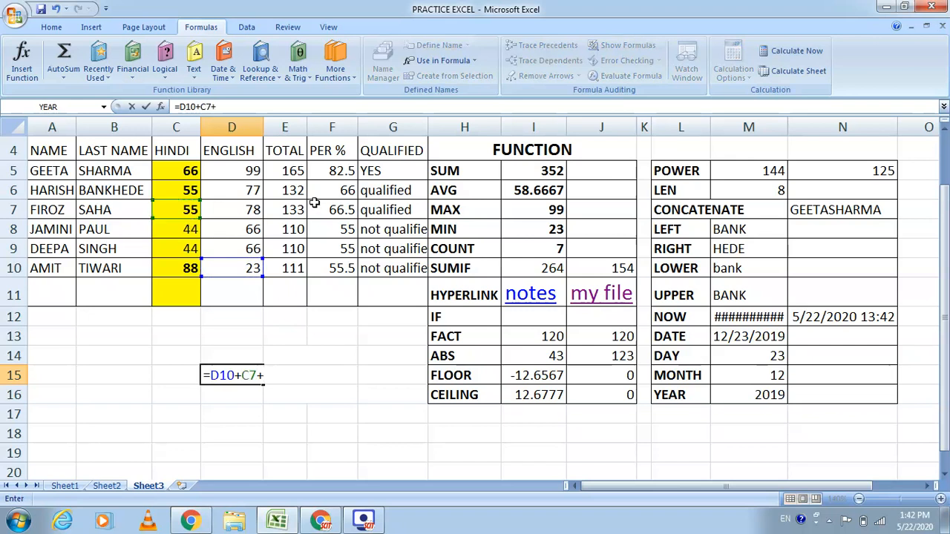
left_click(294, 171)
type("+")
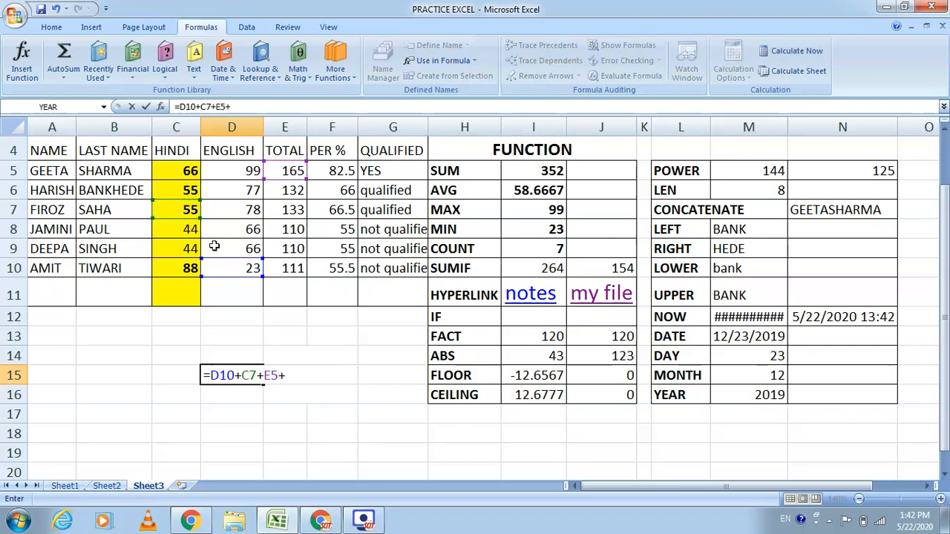
left_click(190, 248)
type("+")
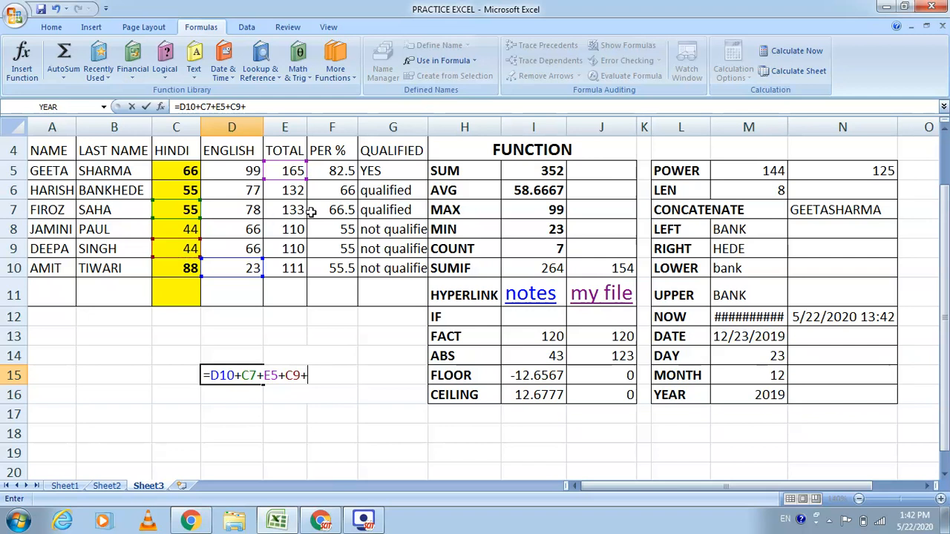
left_click(332, 172)
type("+")
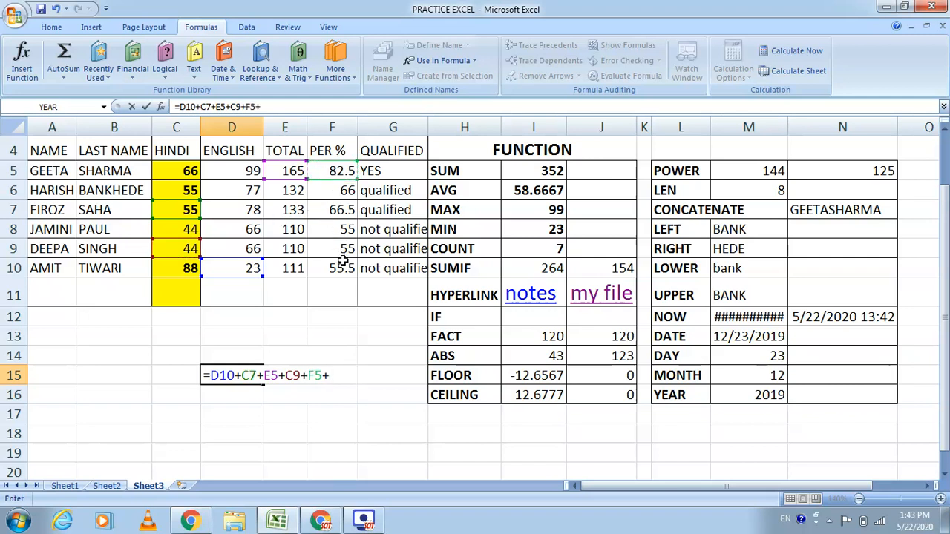
left_click(343, 264)
type("+")
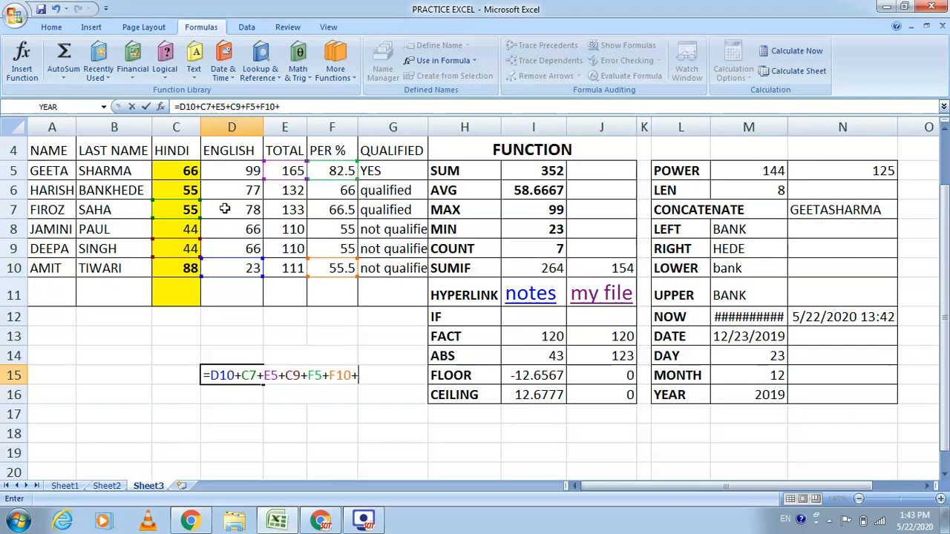
left_click(190, 171)
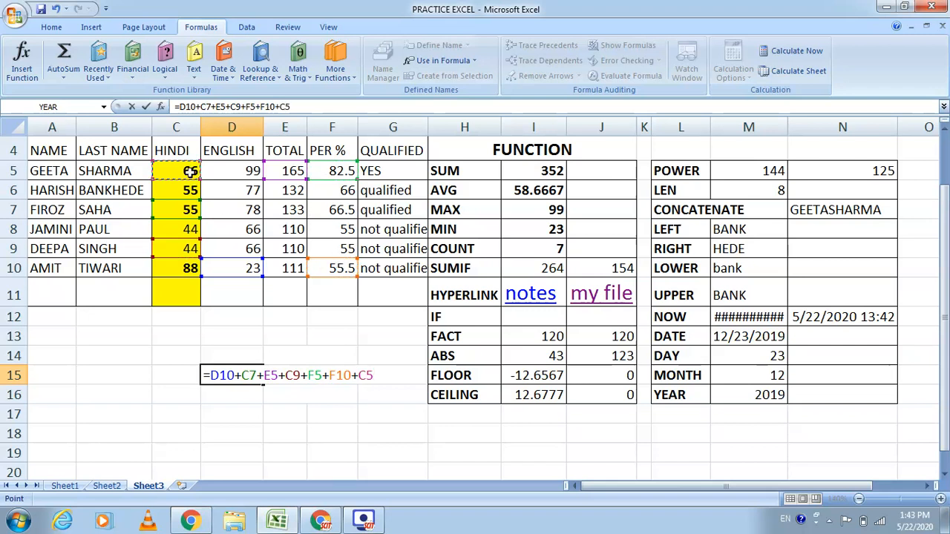
key("Return")
Trace the precedents of the formula in D15, then remove the tracer arrows.
left_click(248, 375)
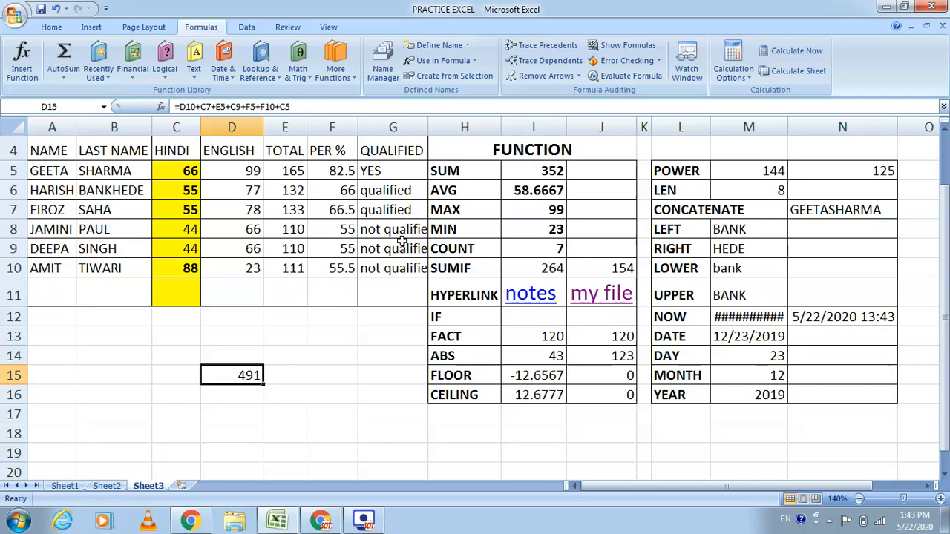
left_click(556, 46)
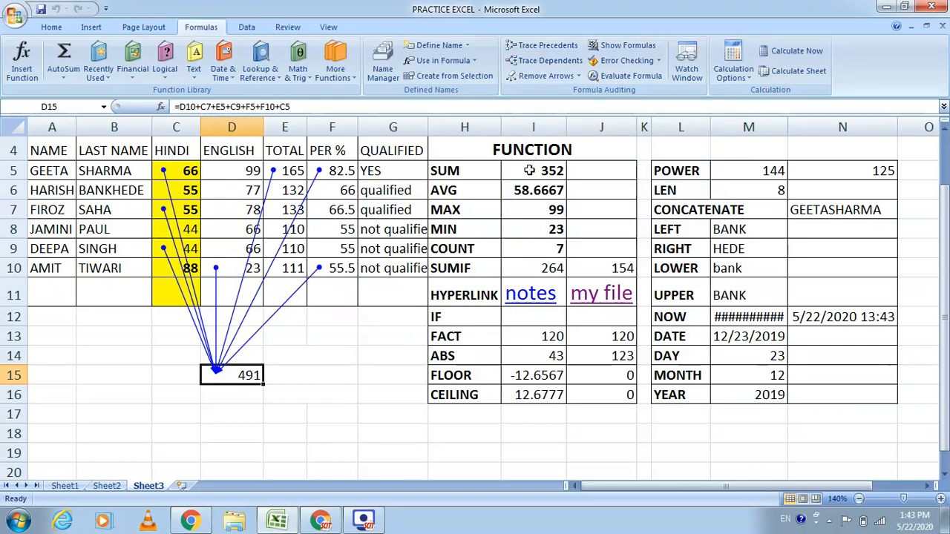
left_click(551, 77)
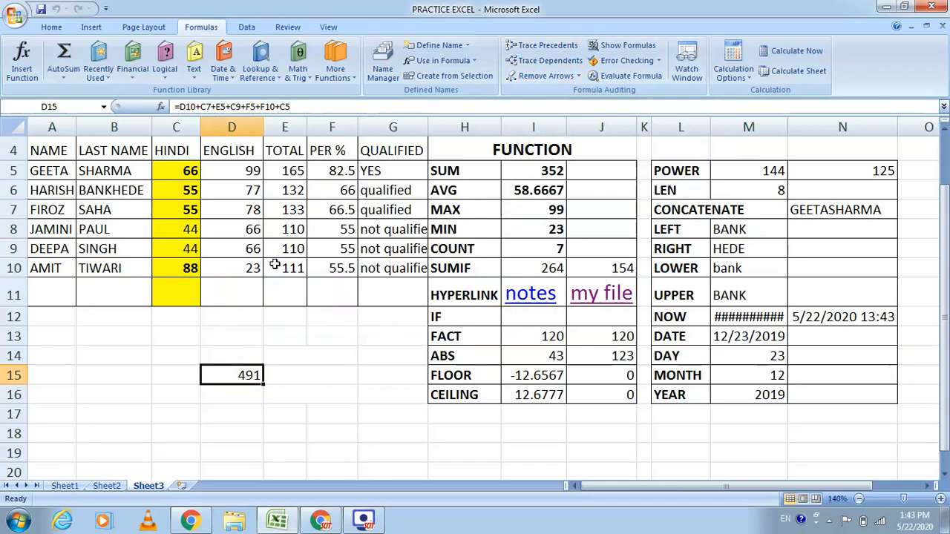
Trace the dependents of C5, inspect the formulas in D15, I10, J10, I6 and I5, and remove the arrows.
left_click(189, 171)
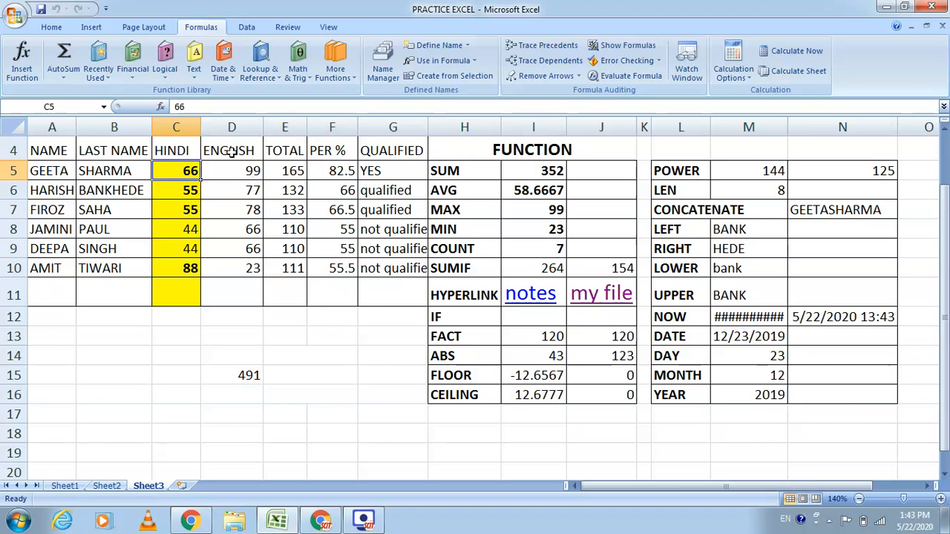
left_click(547, 61)
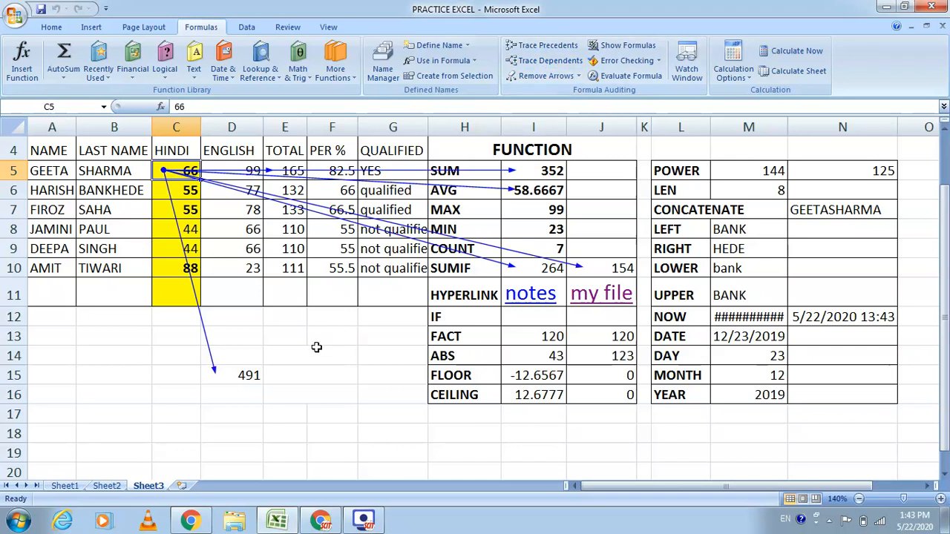
left_click(247, 377)
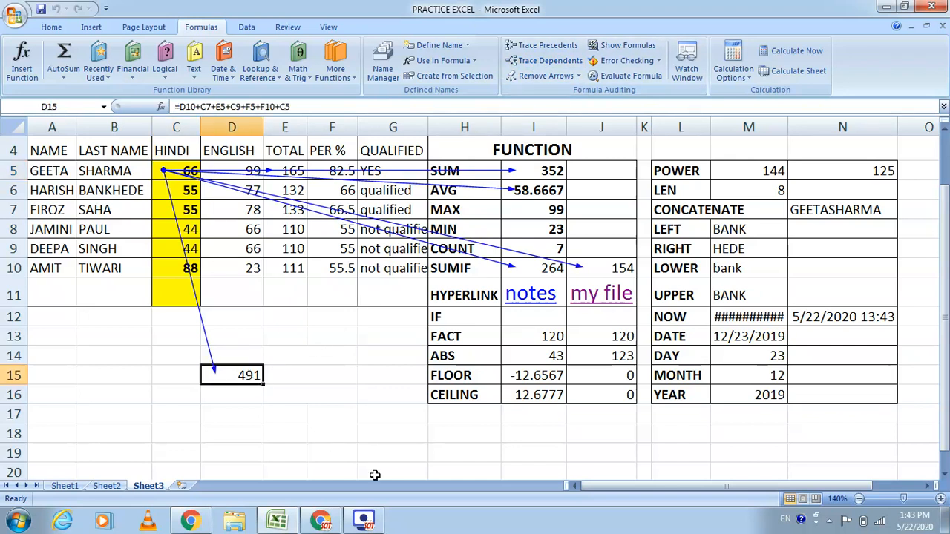
left_click(538, 270)
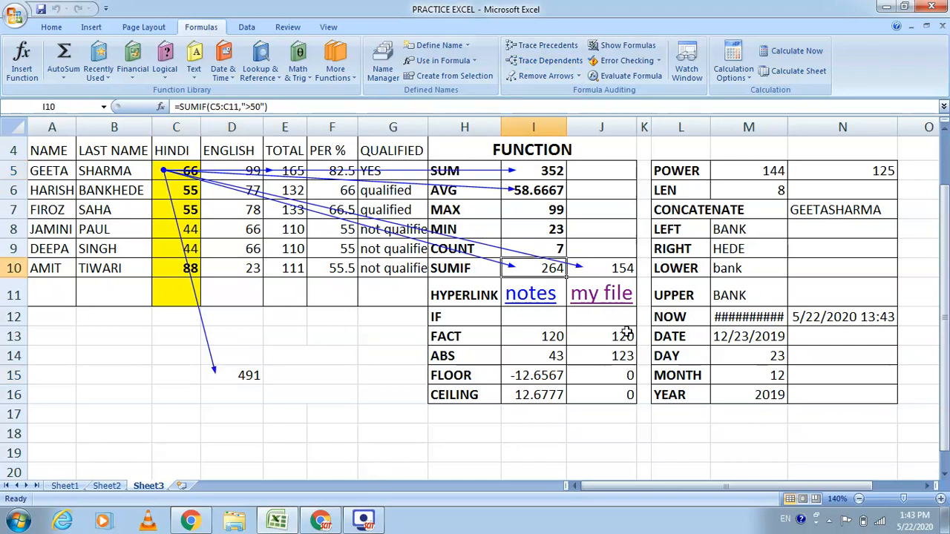
left_click(627, 268)
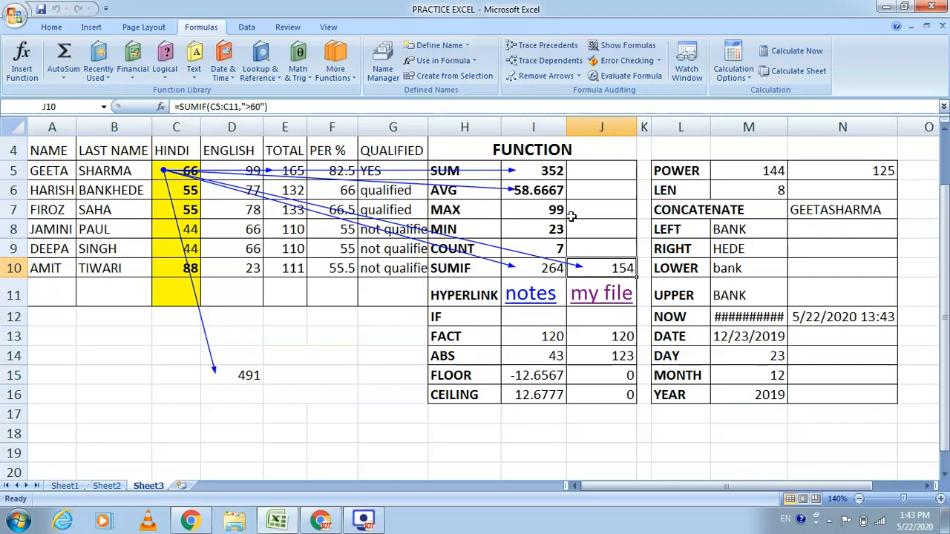
left_click(555, 194)
left_click(543, 171)
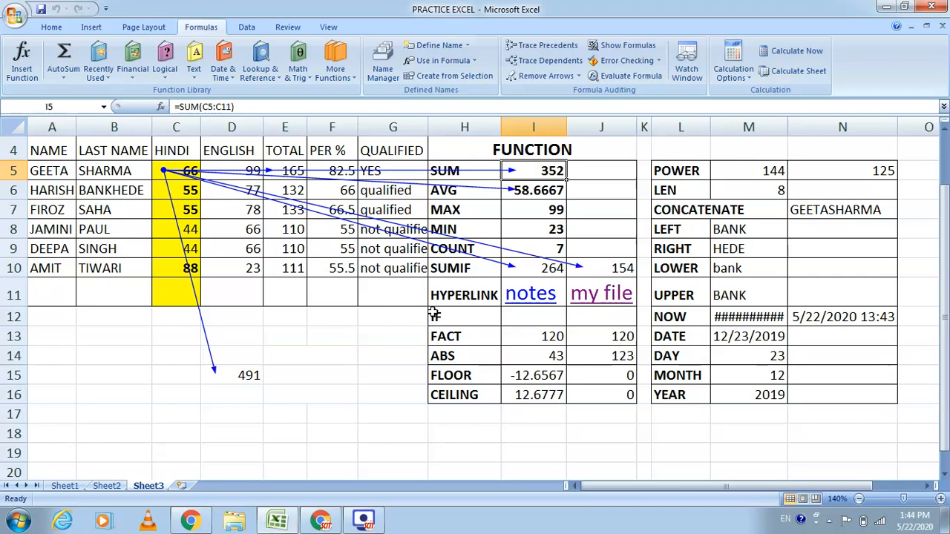
left_click(552, 76)
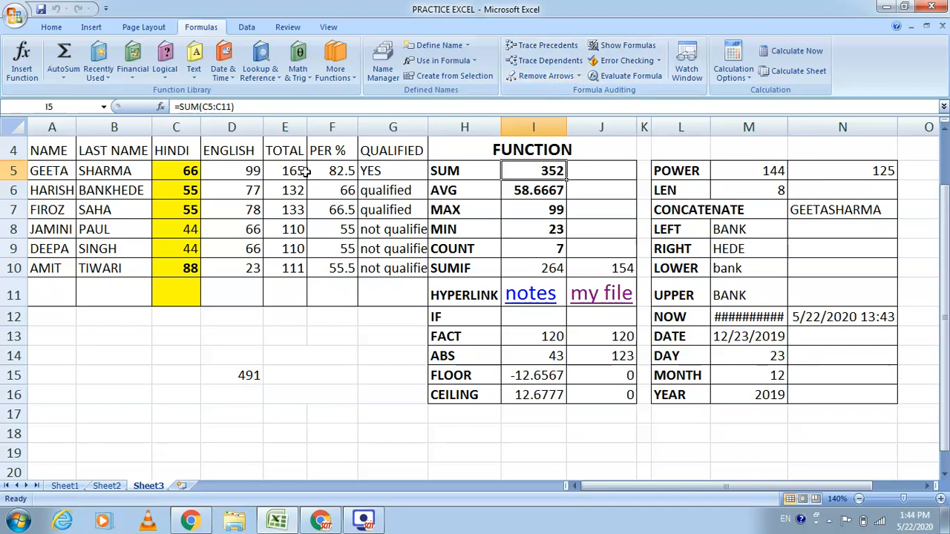
Show the sheet's formulas, check the cell references in D15, E5 and E6, and return to displaying values.
left_click(246, 375)
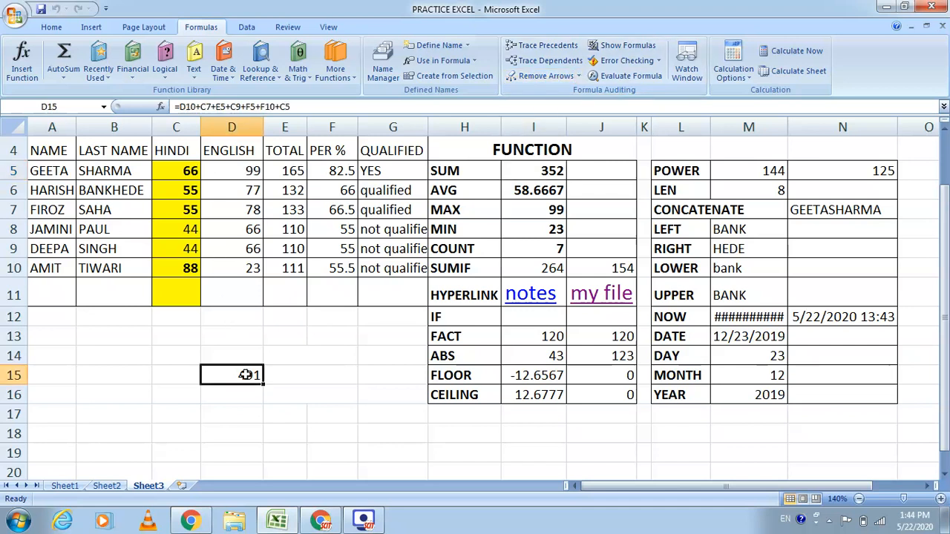
left_click(650, 46)
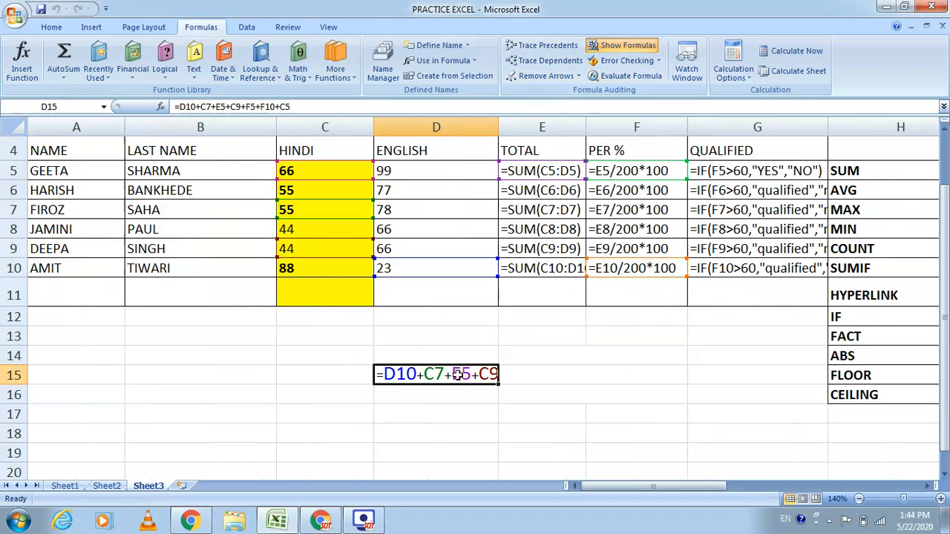
left_click(449, 409)
double_click(456, 374)
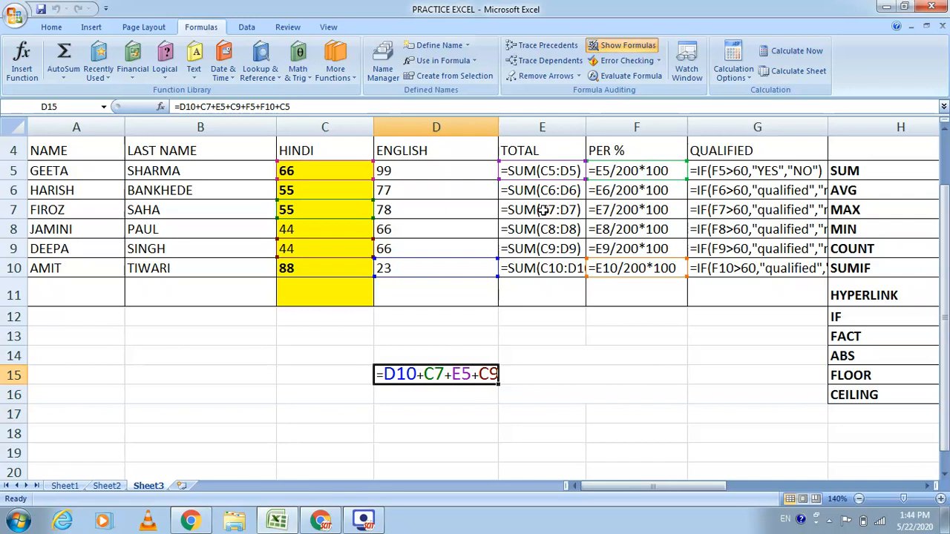
double_click(544, 171)
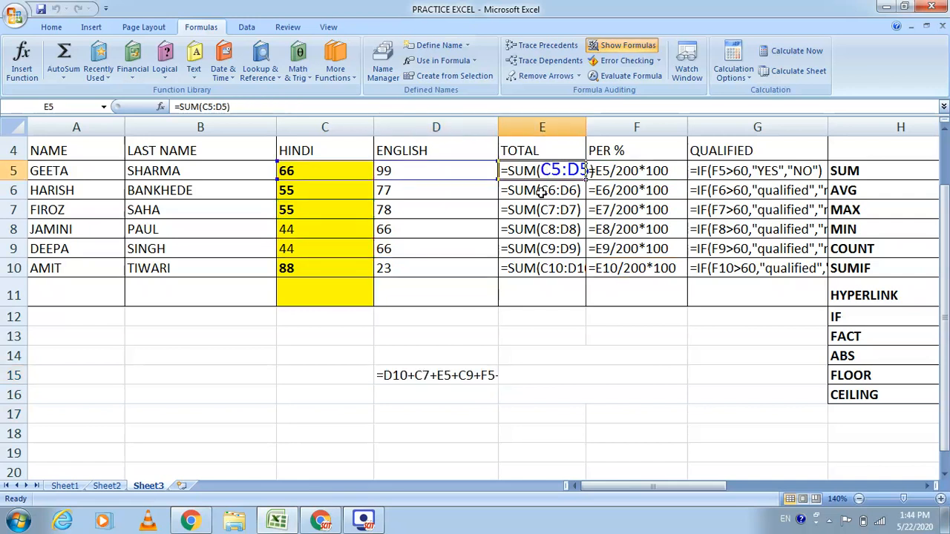
double_click(543, 191)
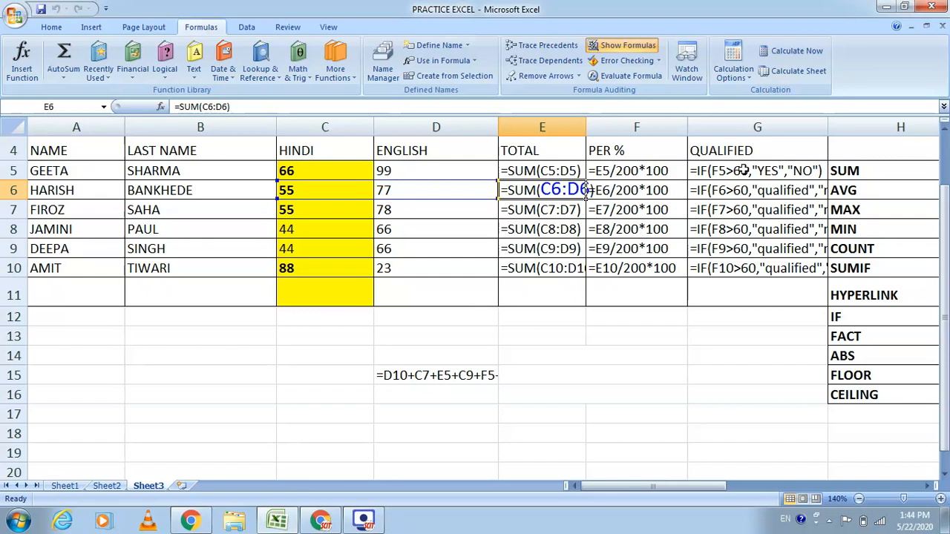
left_click(621, 49)
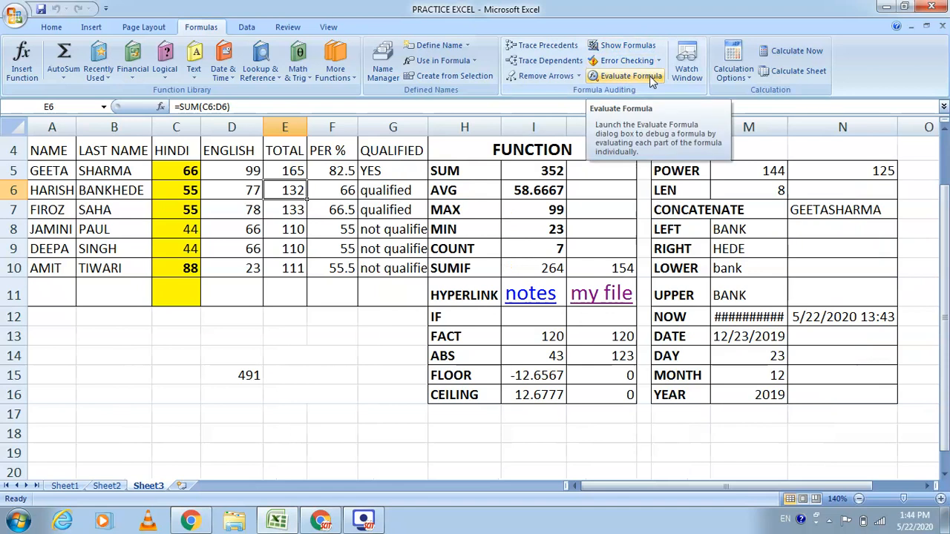
Start Evaluate Formula on D15 and evaluate its first reference, D10.
left_click(245, 371)
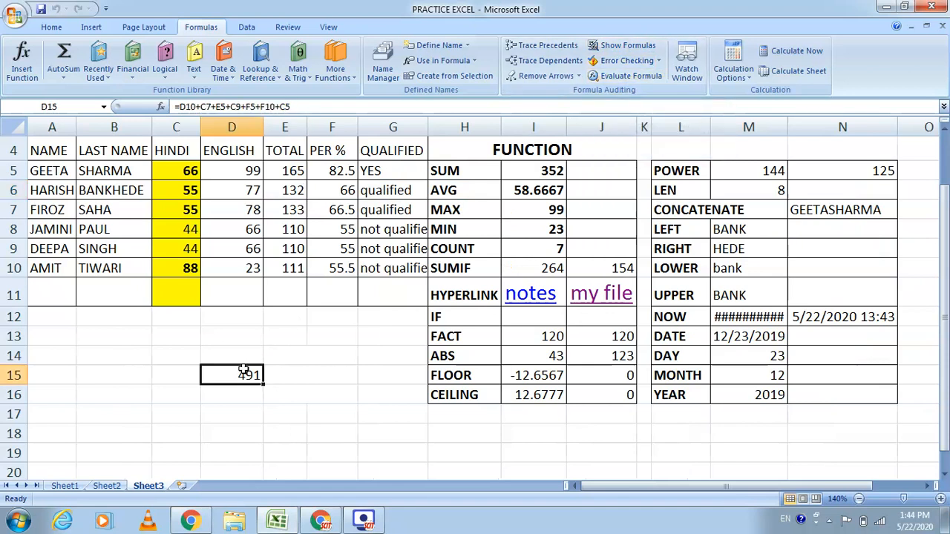
left_click(626, 77)
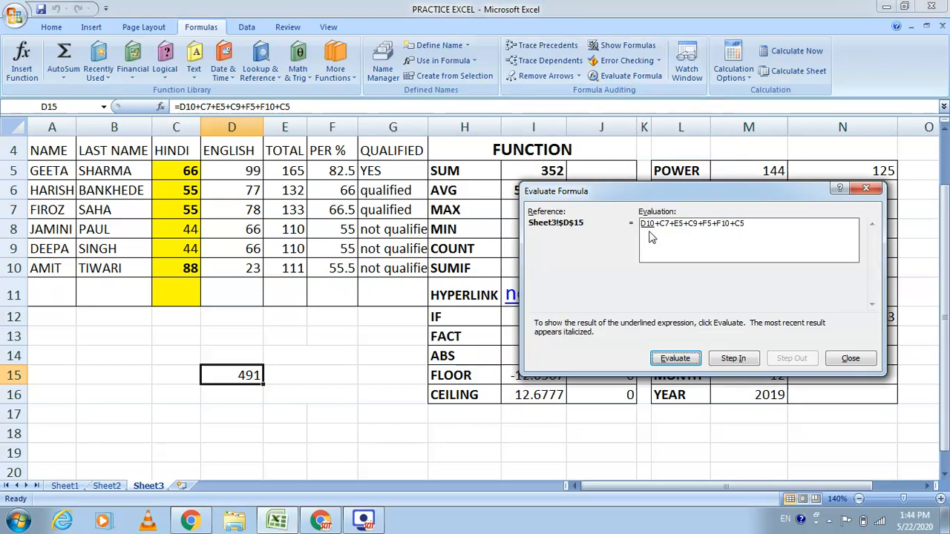
key("super+plus")
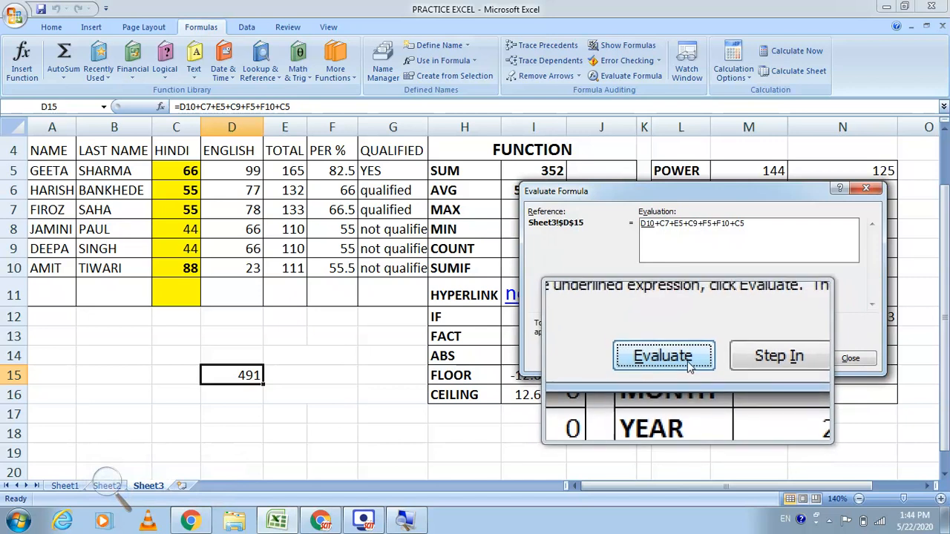
key("super+Escape")
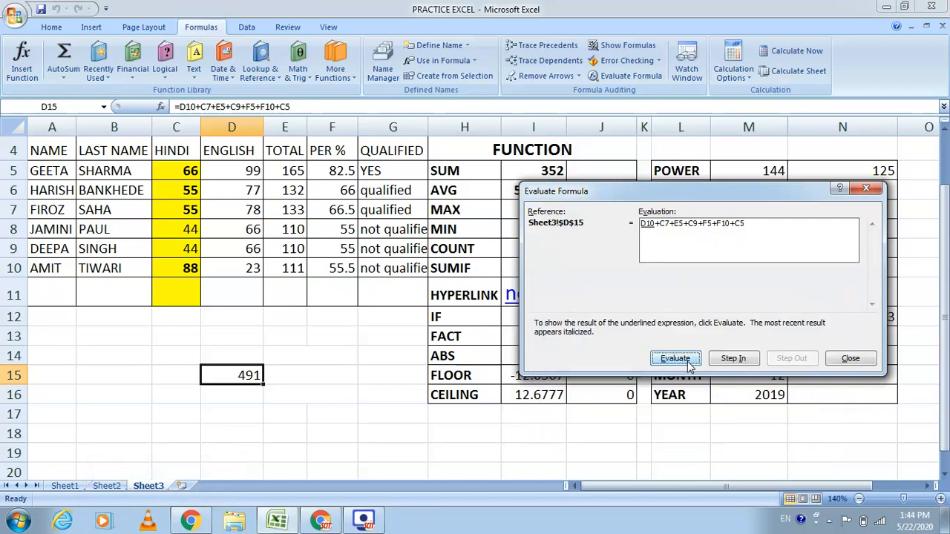
left_click(689, 360)
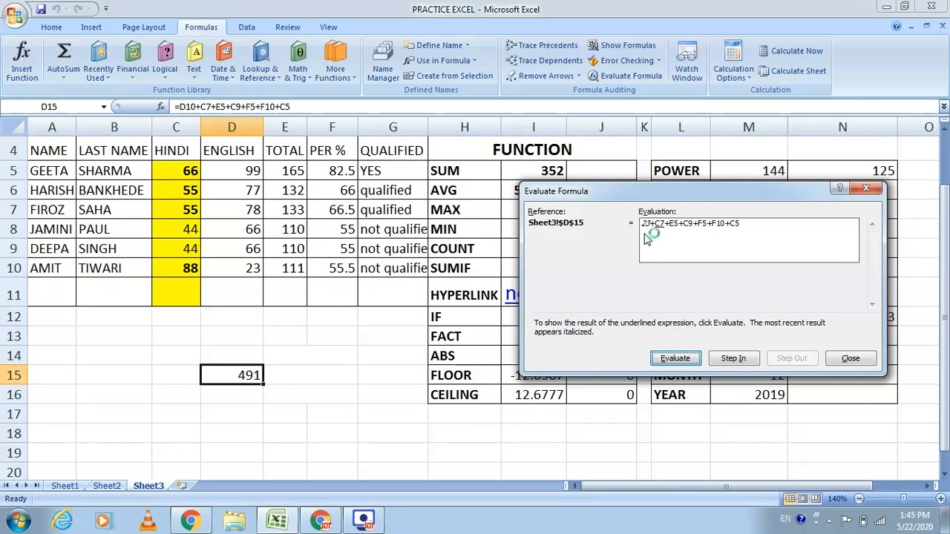
Magnify the view and evaluate the C7, E5 and C9 terms of the D15 formula one at a time.
key("super+plus")
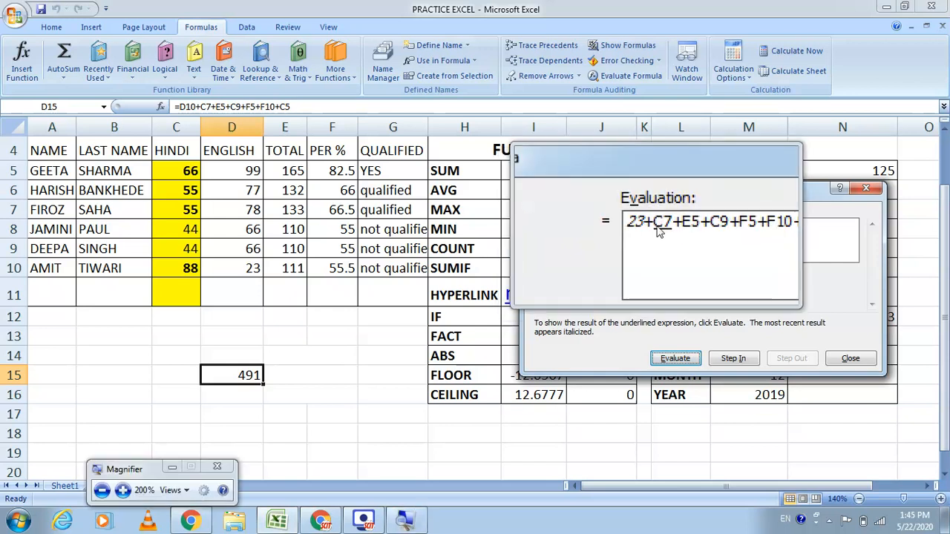
left_click(675, 358)
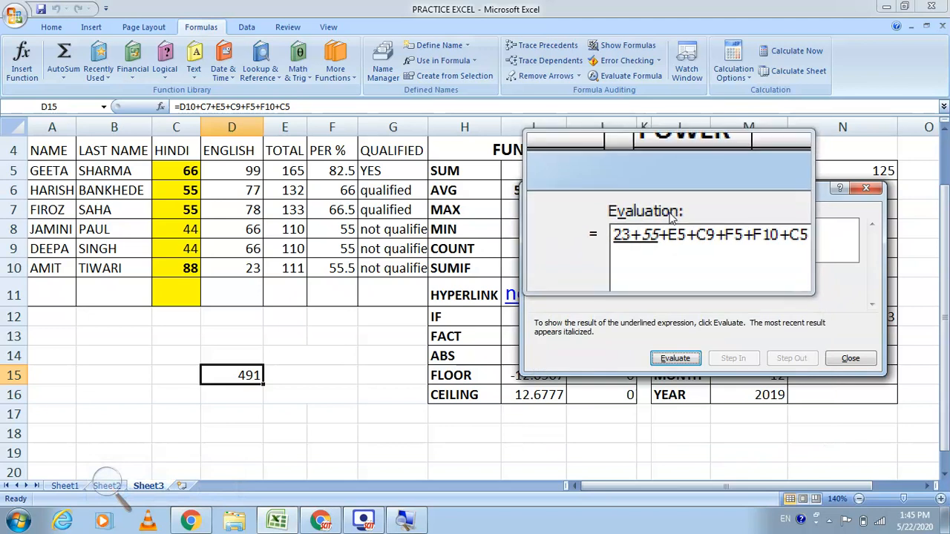
left_click(675, 359)
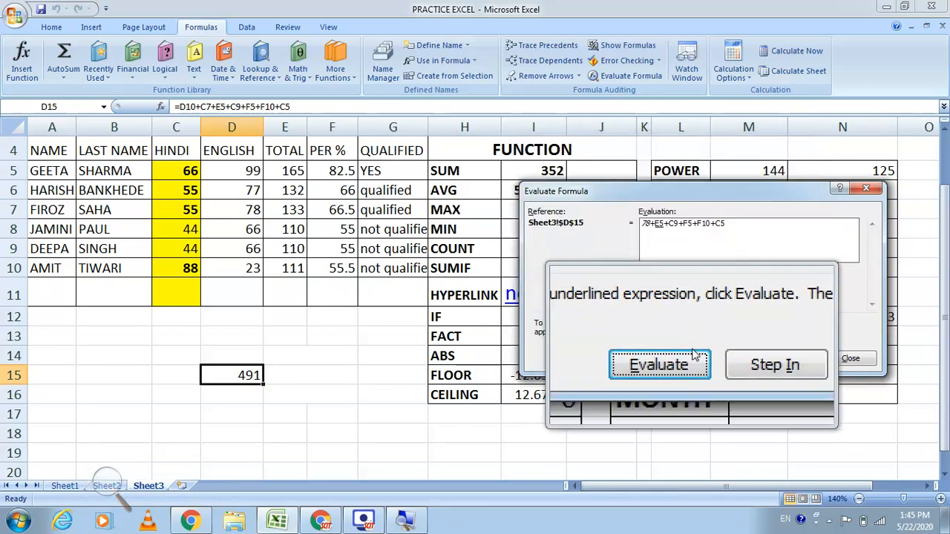
left_click(692, 356)
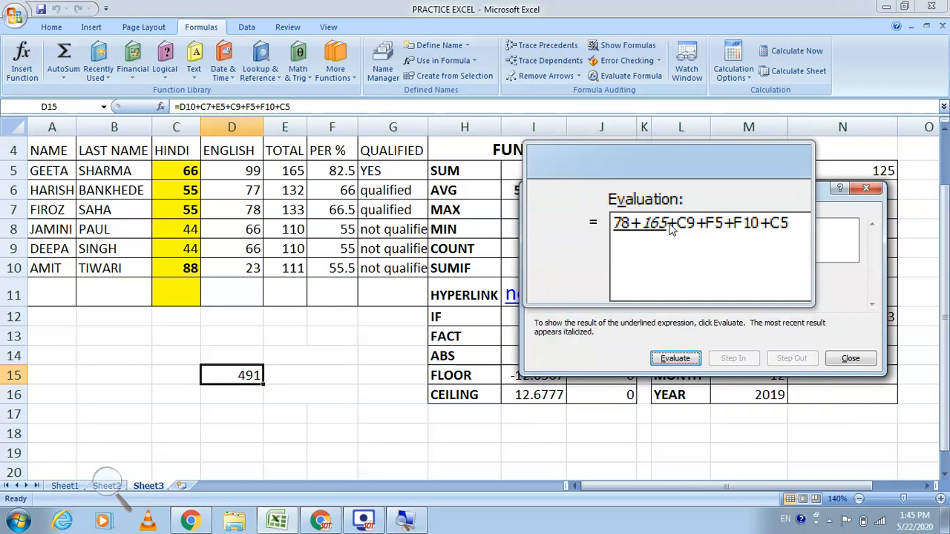
left_click(675, 359)
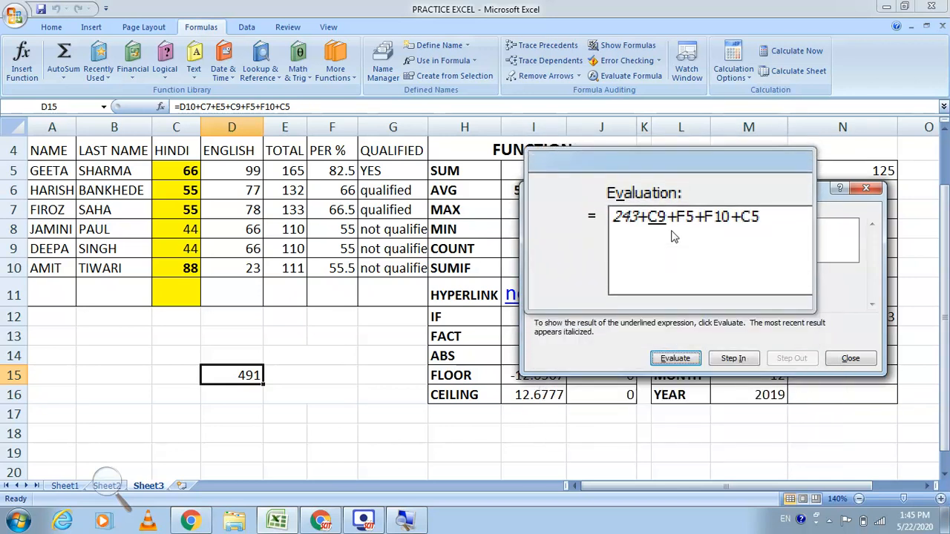
left_click(675, 358)
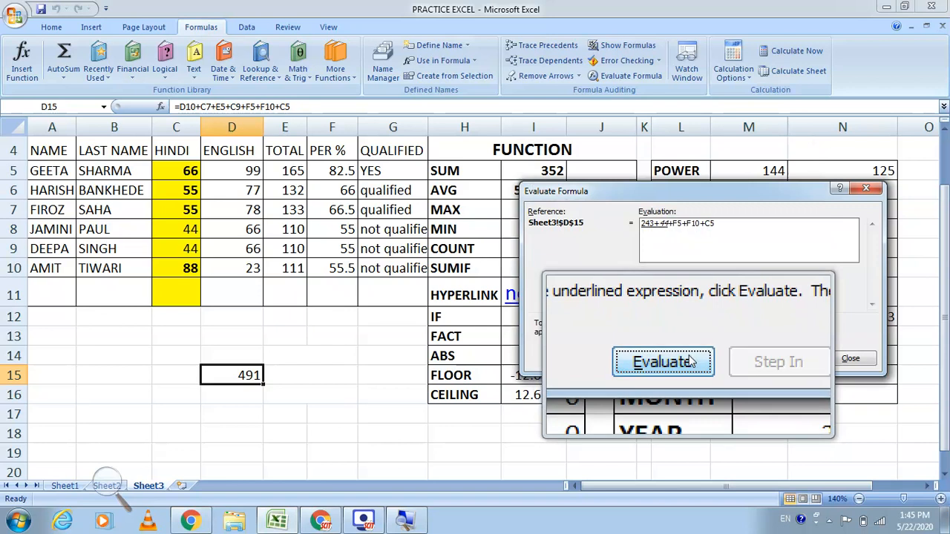
left_click(675, 359)
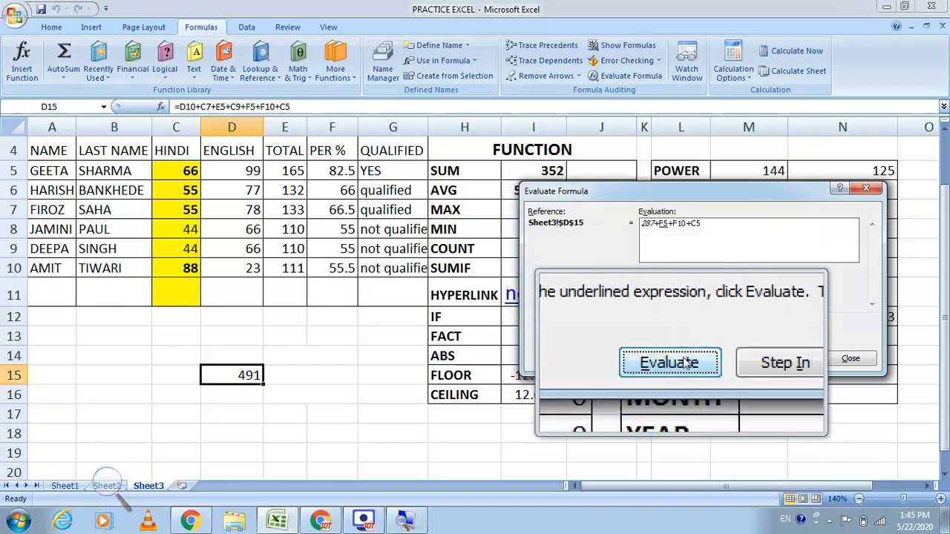
Evaluate the remaining F5, F10 and C5 terms through to the final result and close the evaluation.
left_click(677, 359)
left_click(677, 359)
left_click(680, 361)
left_click(679, 361)
left_click(680, 361)
left_click(681, 361)
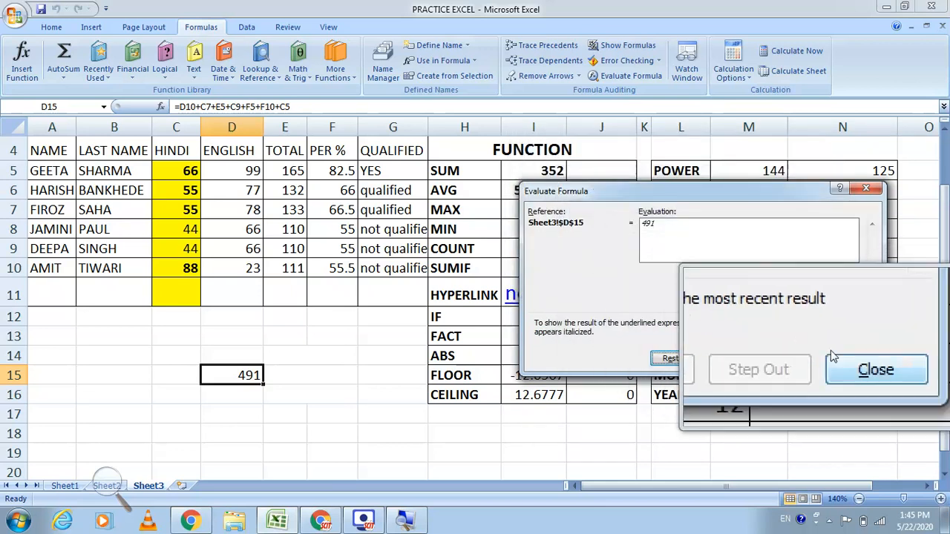
left_click(851, 360)
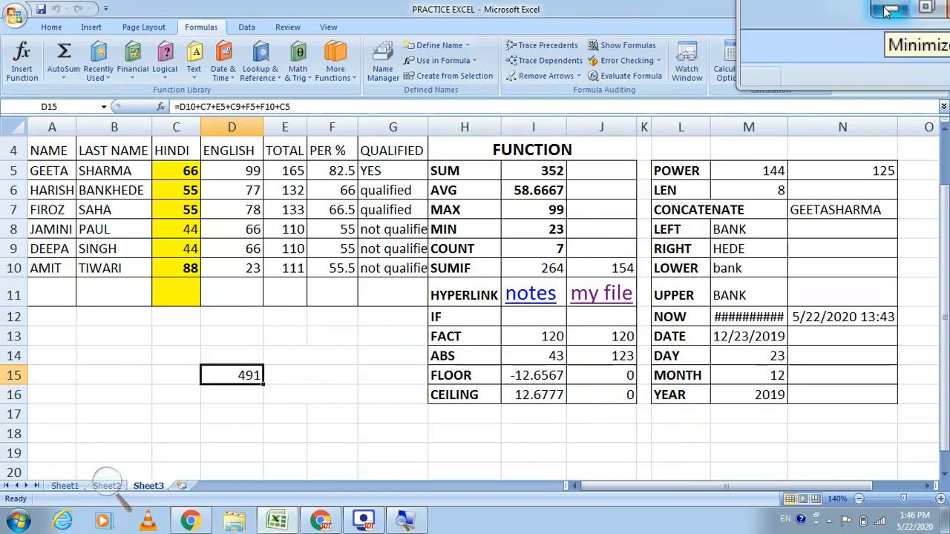
left_click(365, 520)
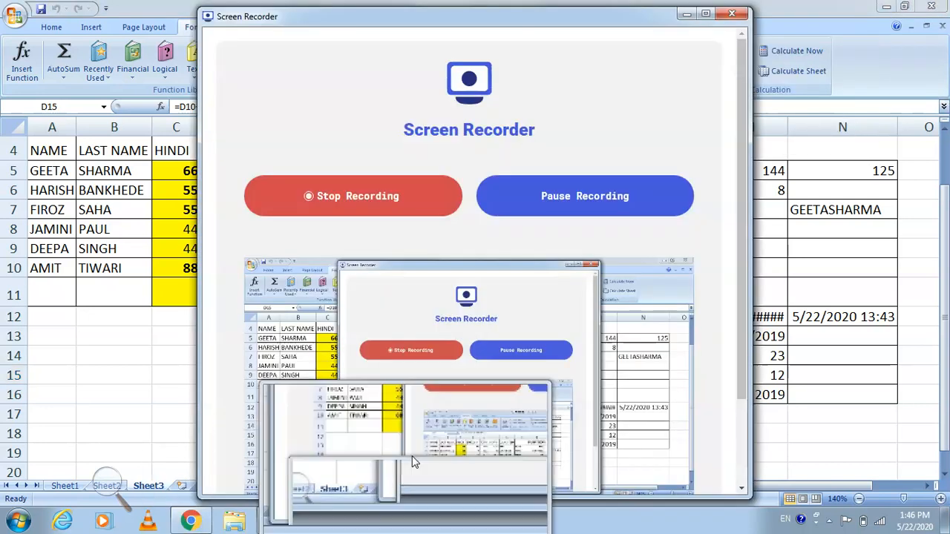